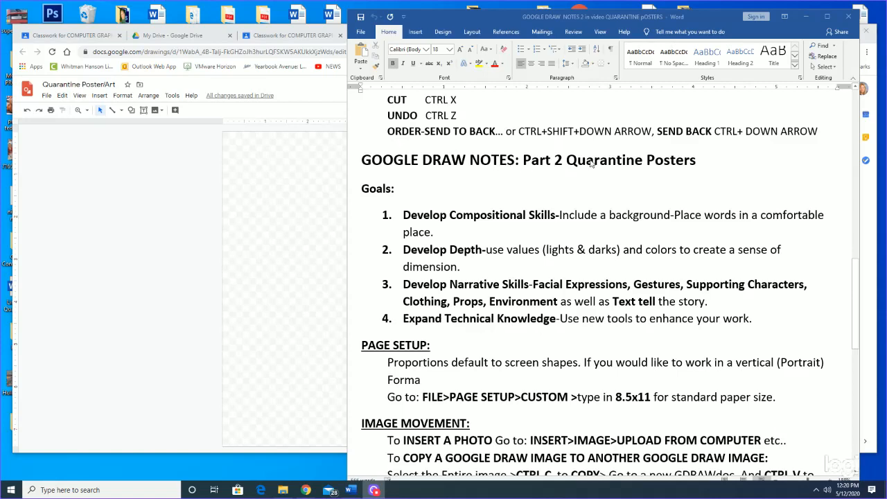
Step: Read through the page setup and image movement notes in Word, and switch to the drawing in a maximized Chrome window
scroll(581, 212, "down", 3)
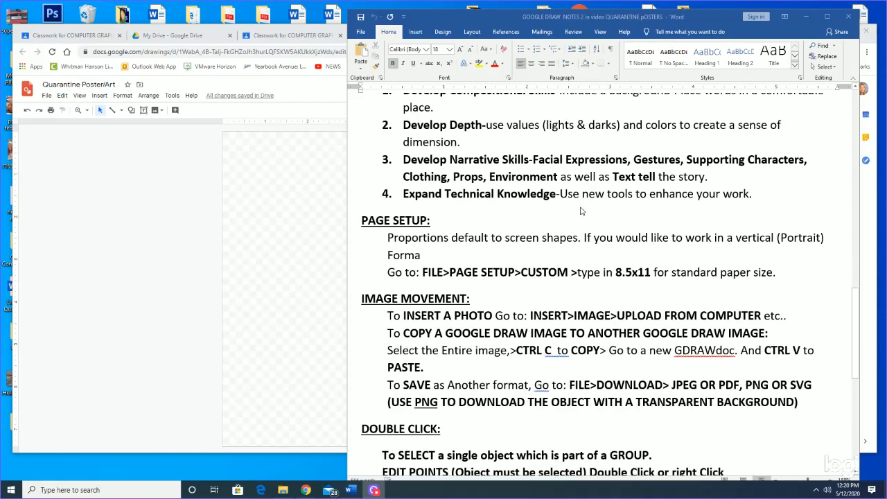
scroll(581, 211, "down", 2)
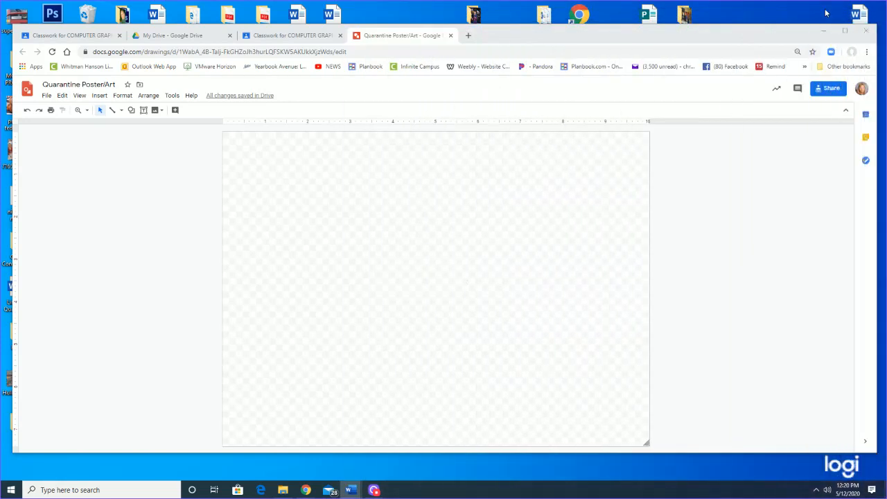
left_click(845, 30)
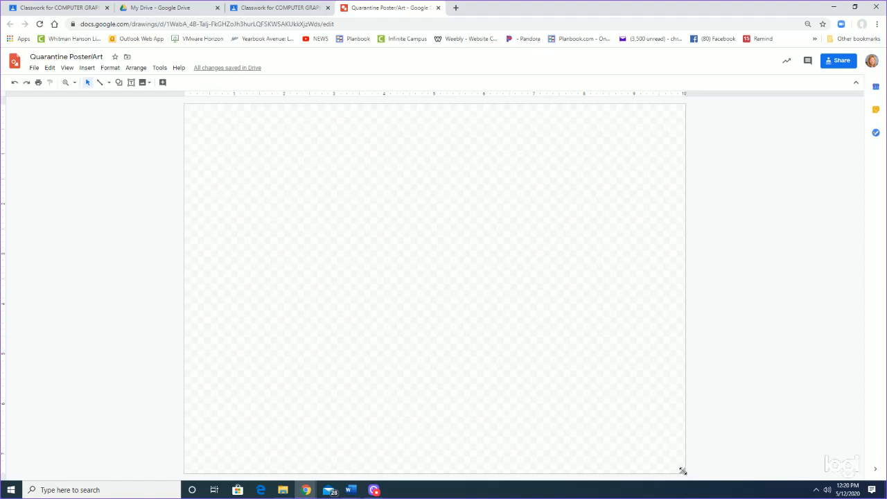
Step: Resize the drawing canvas to about 8.9 inches wide, keeping its height
left_click_drag(682, 470, 494, 465)
left_click_drag(592, 469, 702, 479)
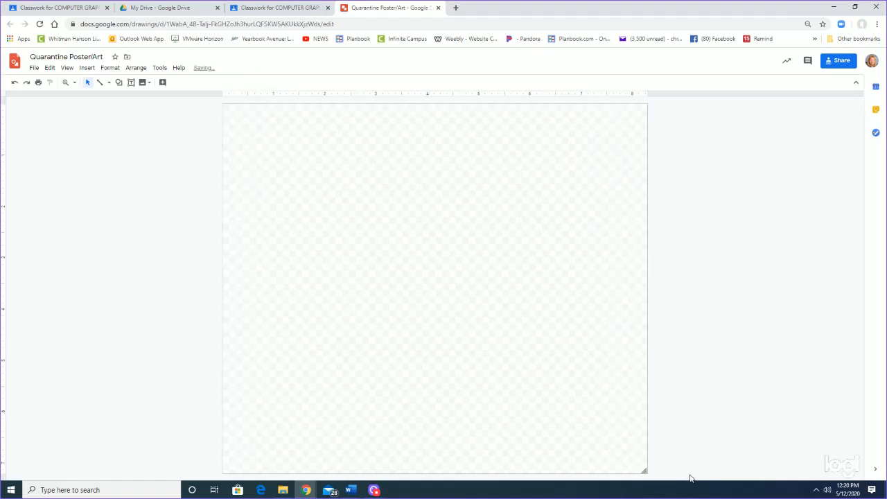
left_click_drag(644, 472, 677, 476)
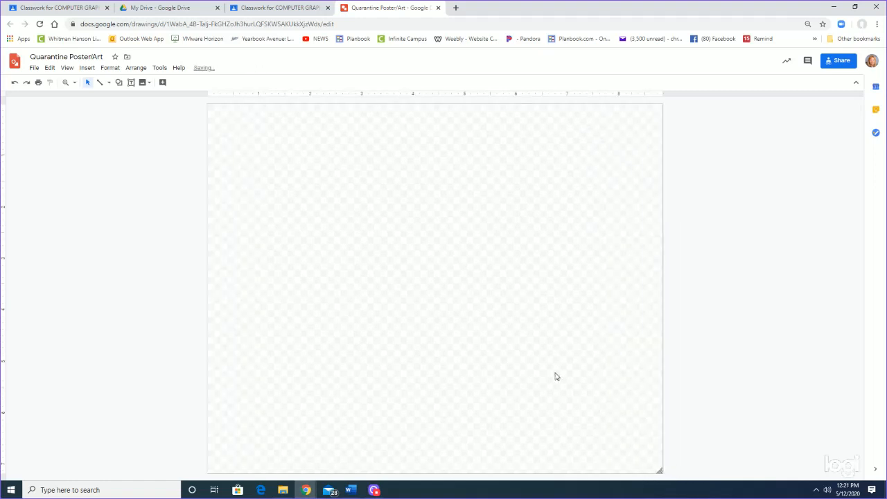
Step: Insert the "3 Camo mask" photo from the computer's DRAW 2 Quarantine Posters folder inside COMP G QUARANTINE SUPPORT on the Desktop
left_click(87, 69)
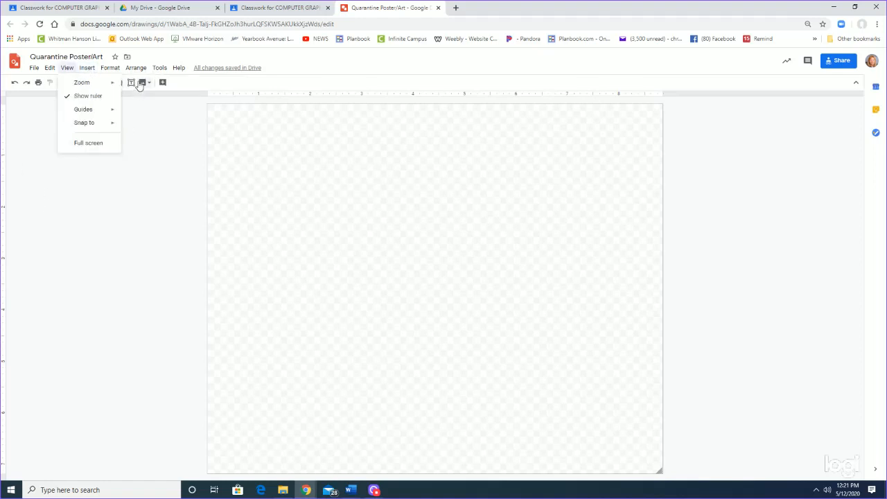
left_click(141, 83)
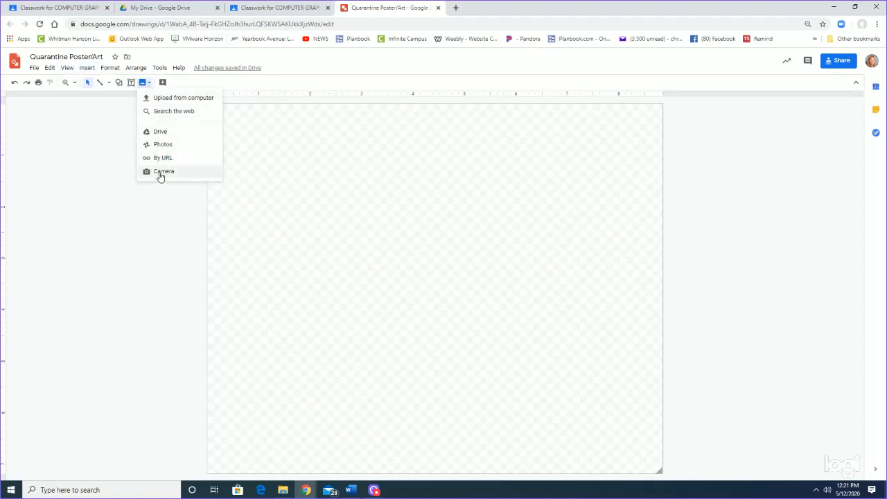
left_click(166, 99)
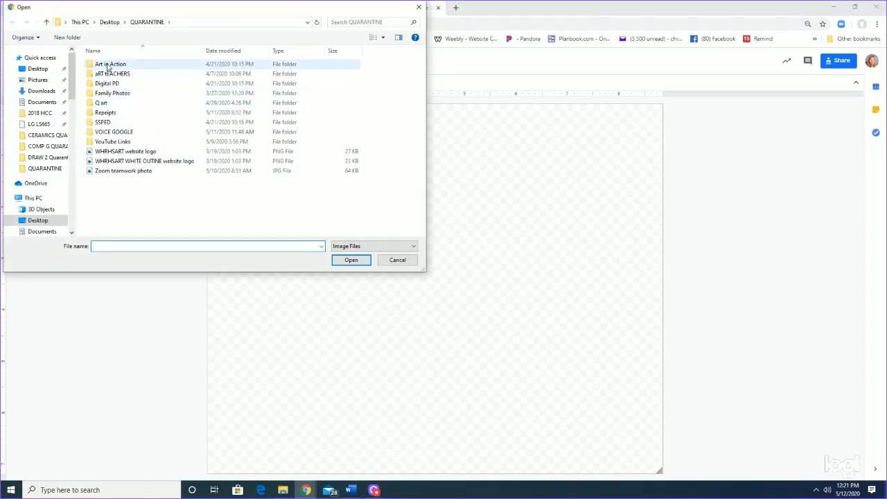
left_click(39, 70)
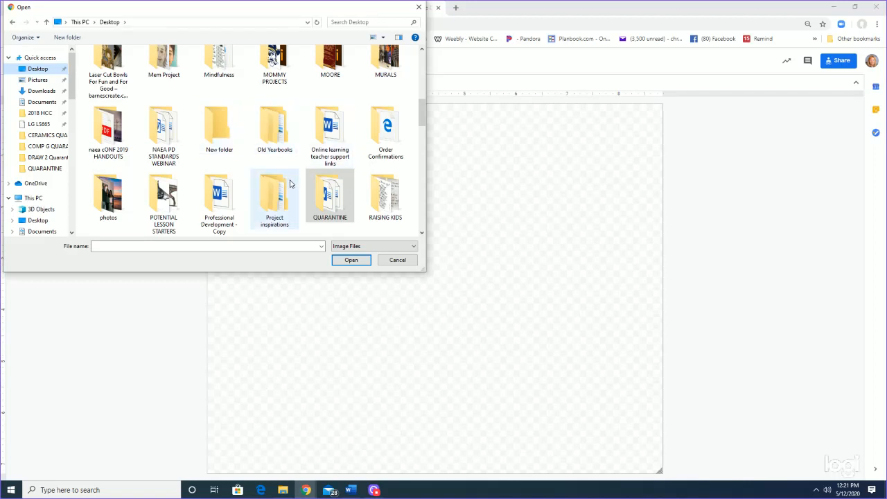
scroll(340, 201, "up", 5)
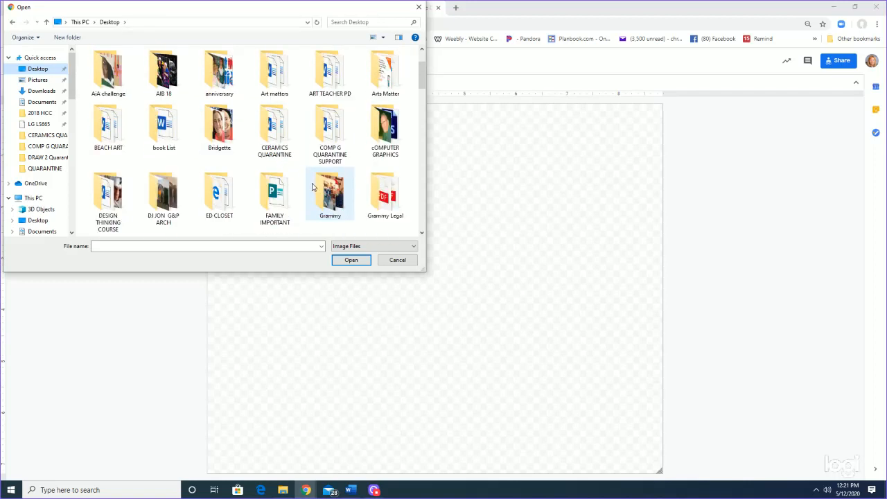
double_click(330, 128)
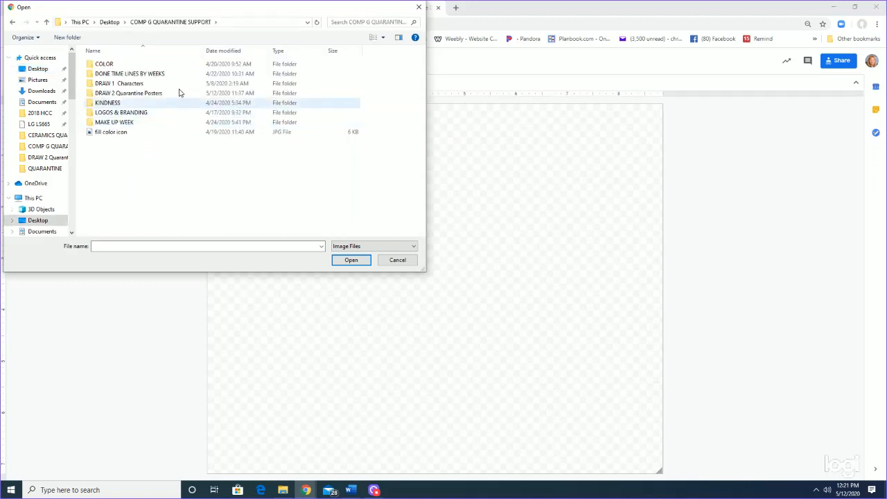
double_click(120, 92)
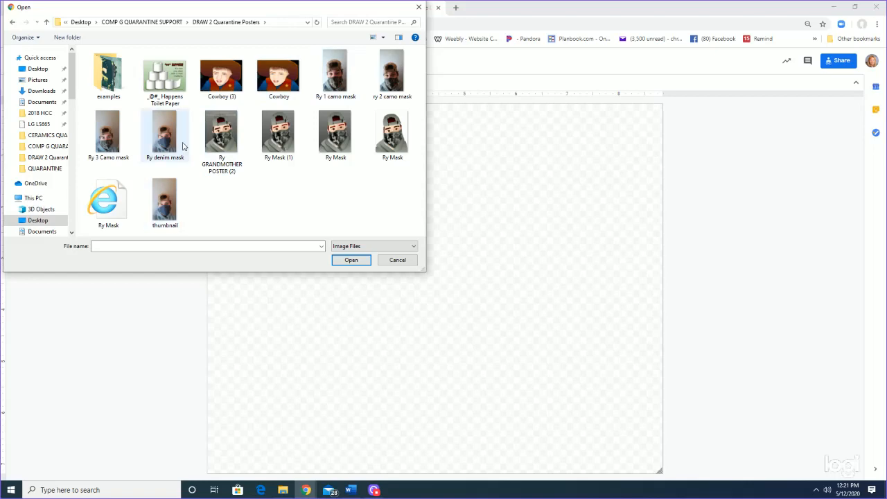
double_click(108, 141)
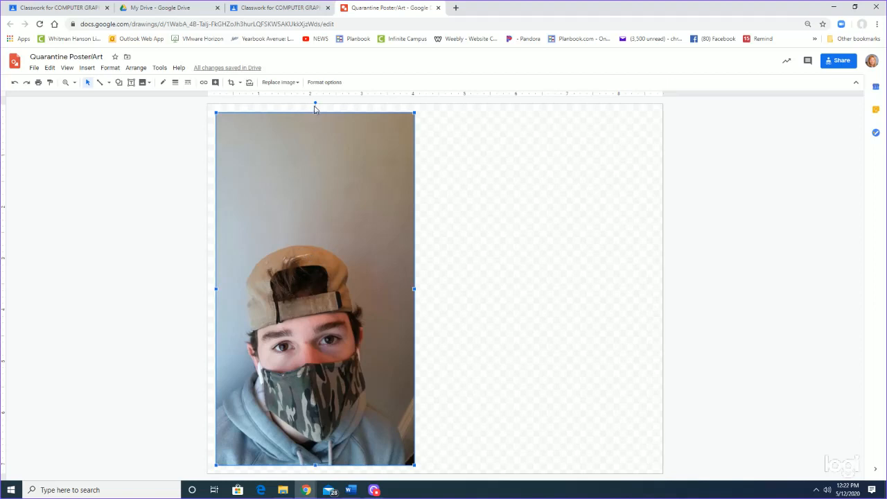
left_click_drag(316, 113, 311, 154)
left_click_drag(309, 192, 308, 198)
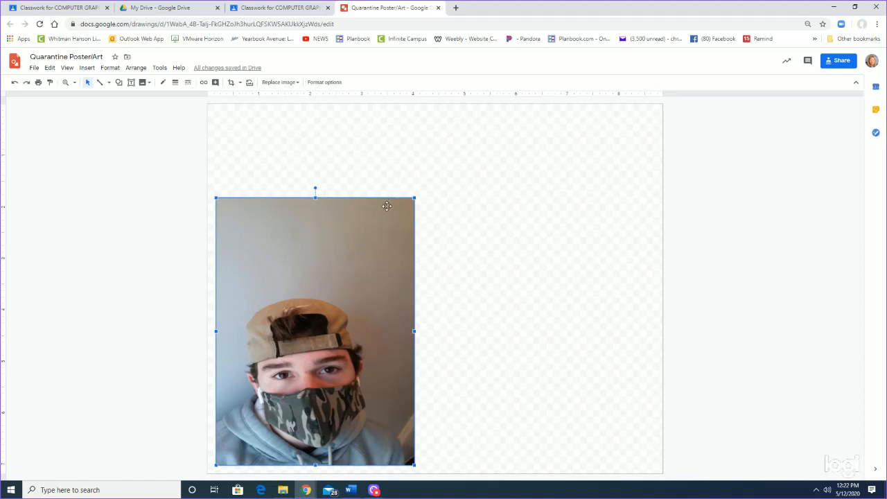
key("ctrl+z")
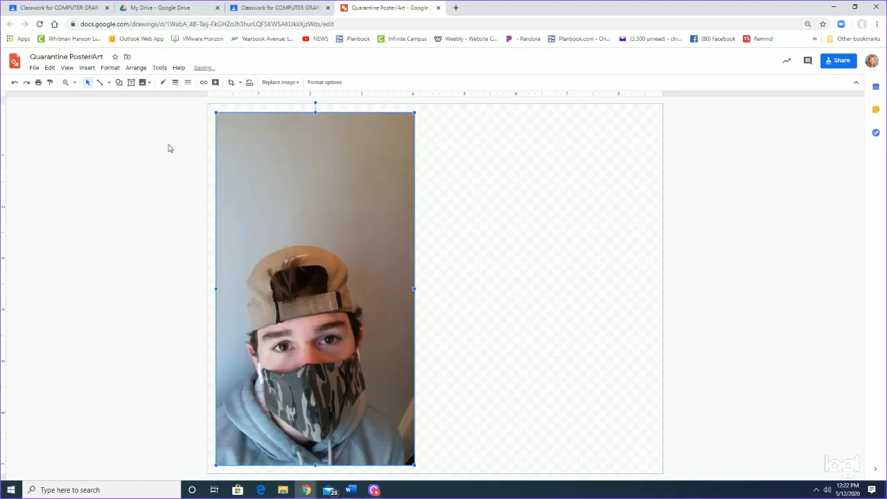
Step: Crop the empty wall above the cap off the top of the photo
left_click(231, 82)
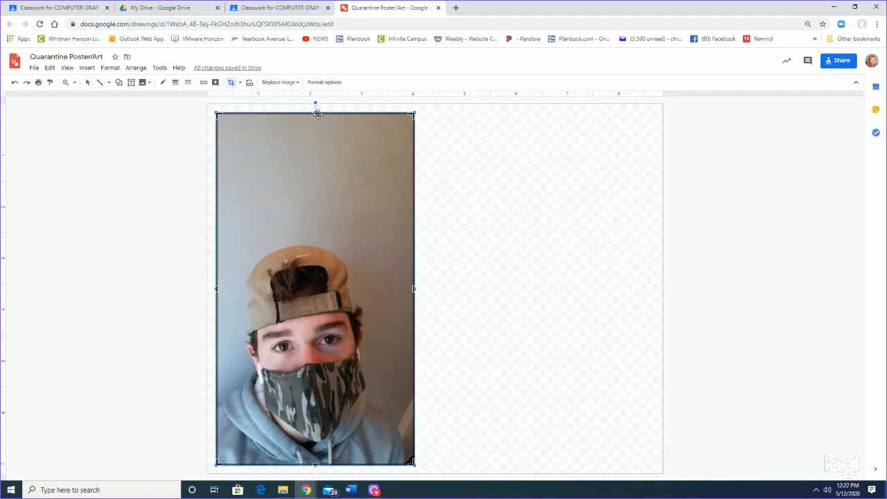
left_click_drag(315, 112, 303, 213)
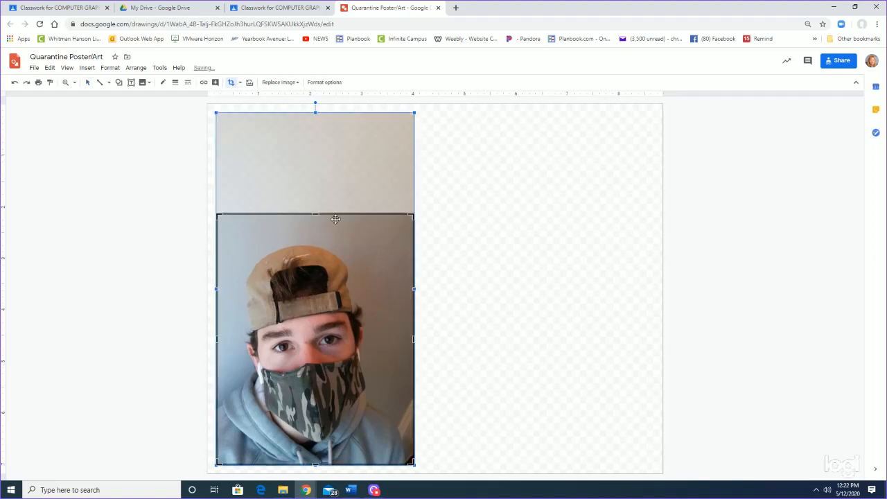
key("Return")
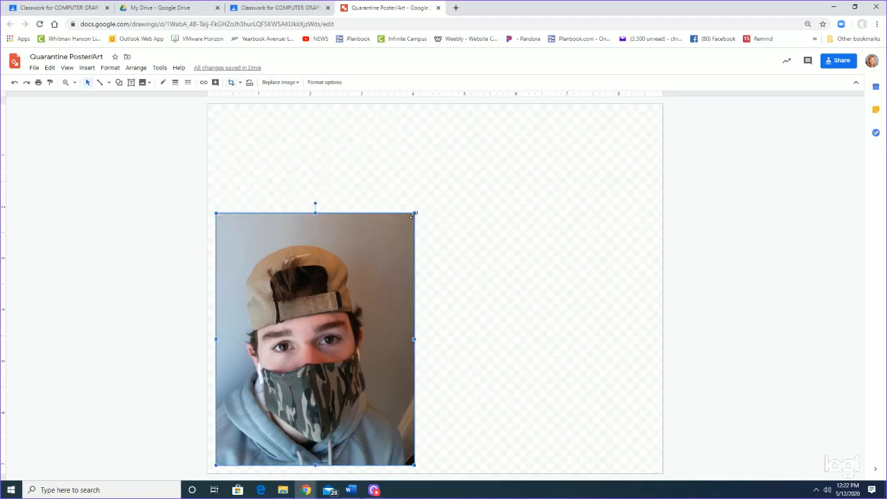
Step: Enlarge the photo proportionally to the canvas height and narrow the canvas to the photo's right edge, about 5.8 inches wide
left_click_drag(415, 214, 486, 104)
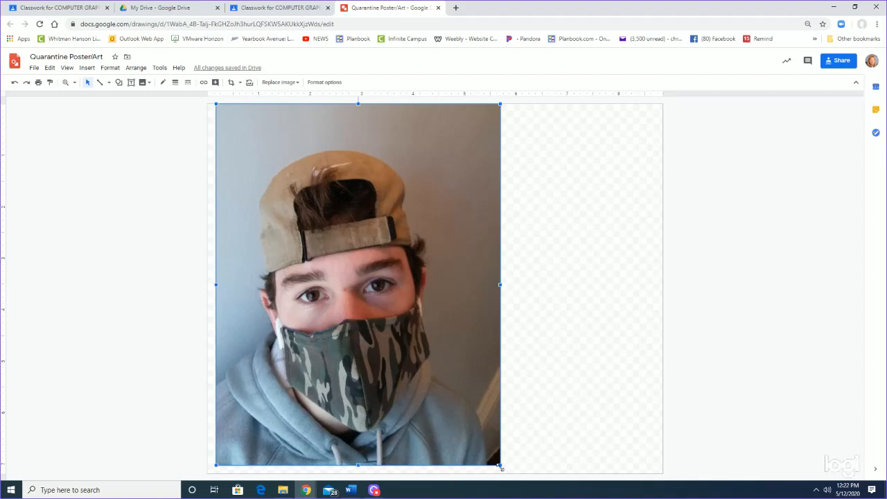
left_click_drag(500, 466, 504, 471)
left_click(642, 471)
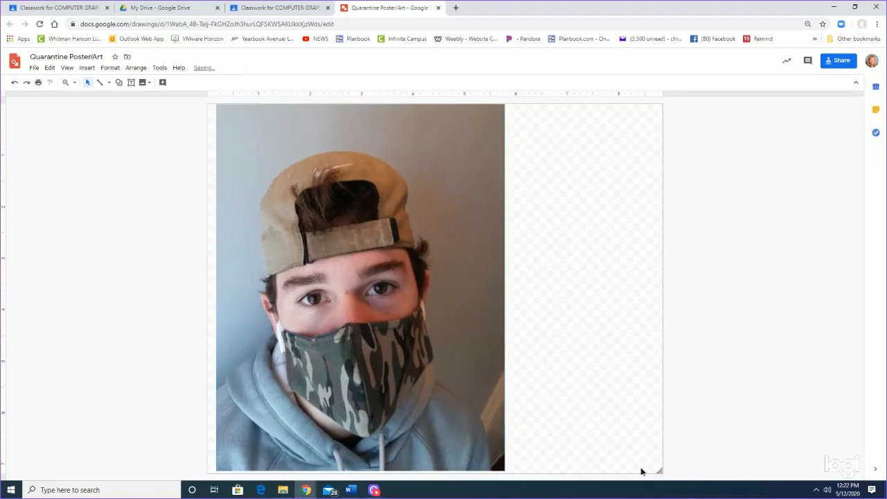
left_click_drag(655, 469, 505, 470)
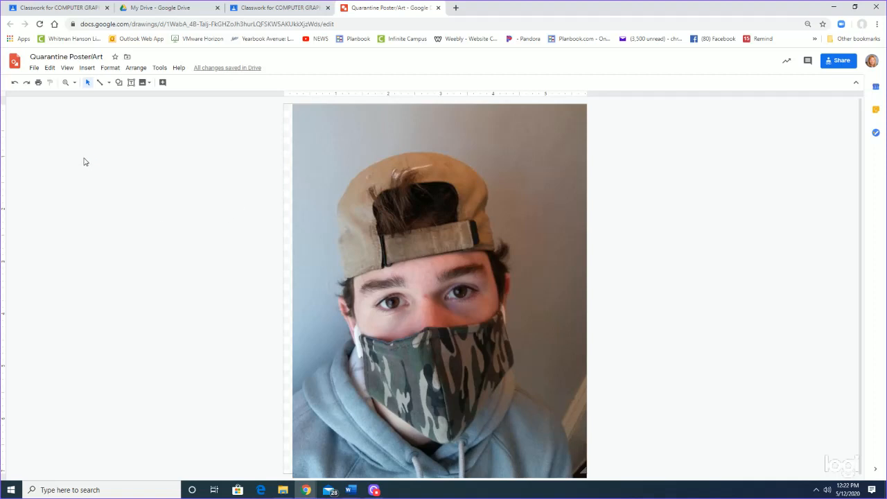
Step: Draw a freehand closed loop about 1.9 inches wide with the Scribble tool in the empty area left of the canvas
left_click(109, 85)
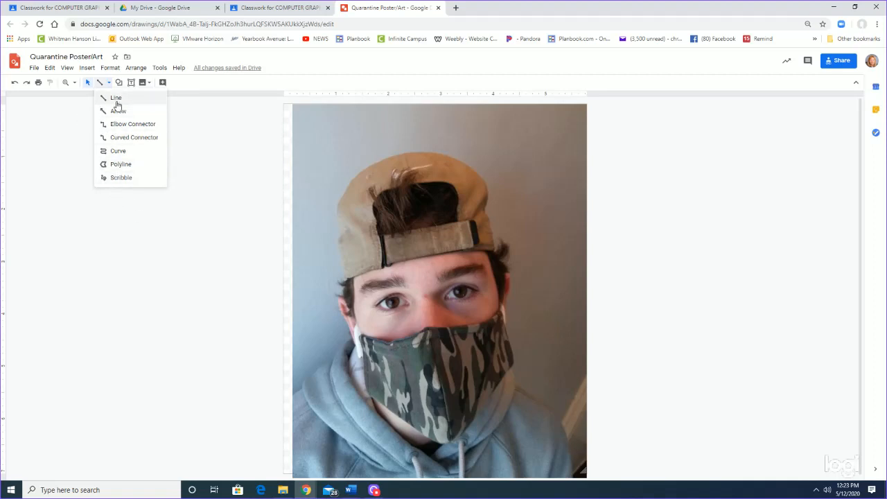
left_click(114, 178)
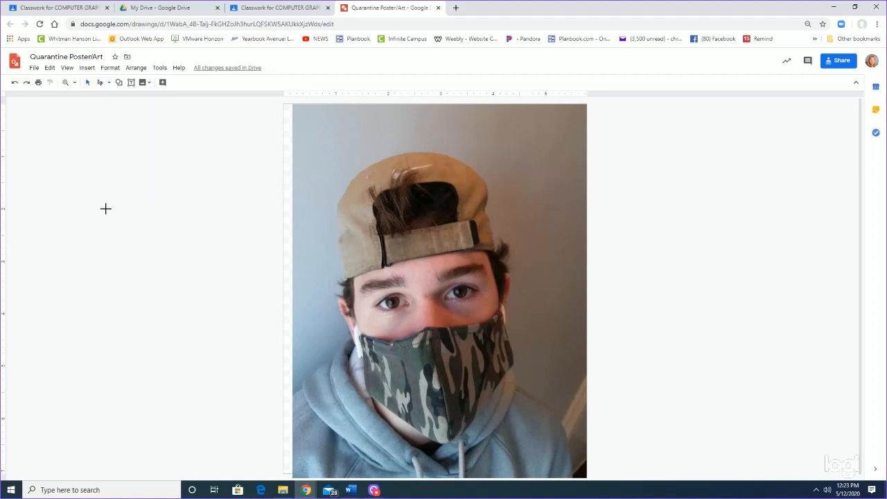
mouse_move(72, 155)
left_mouse_down()
mouse_move(143, 231)
mouse_move(113, 137)
mouse_move(73, 160)
left_mouse_up()
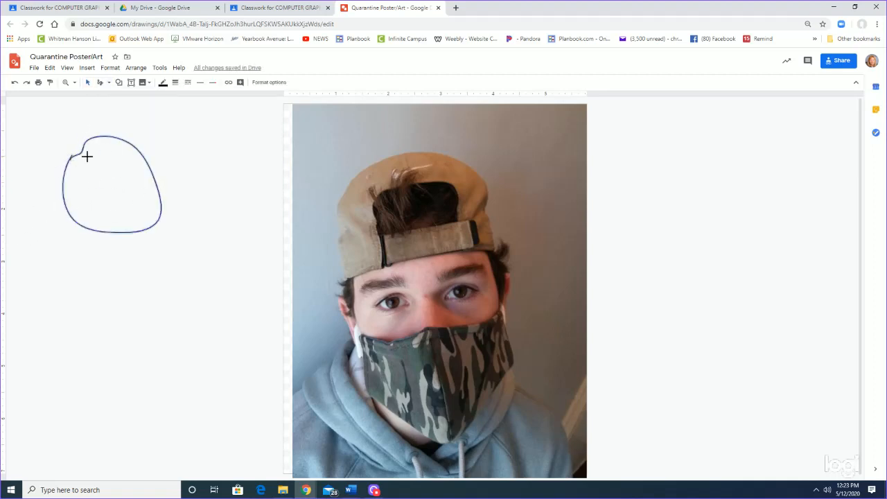
Step: Draw a circle about 1.3 inches across below the scribbled loop using the oval shape
left_click(119, 83)
mouse_move(137, 99)
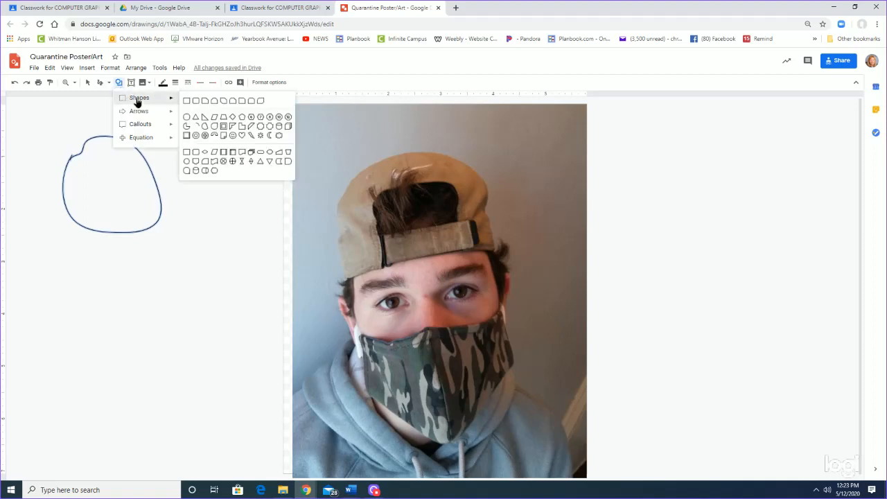
left_click(186, 118)
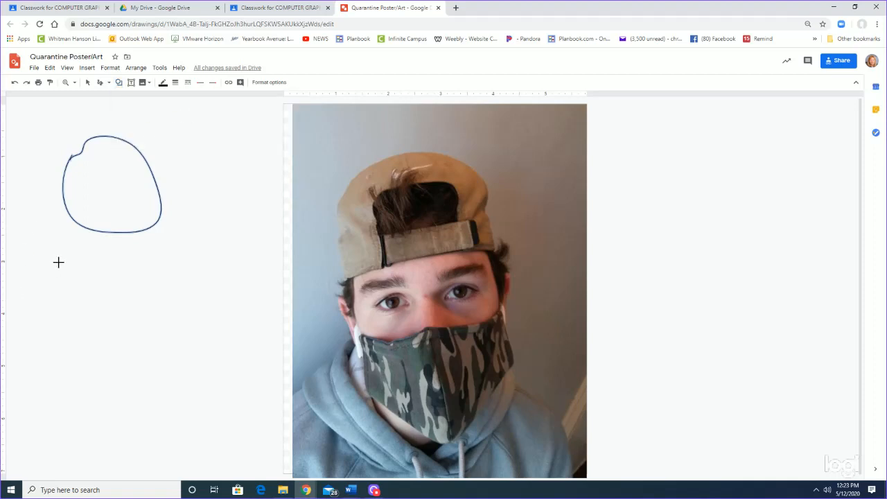
left_click_drag(39, 260, 110, 317)
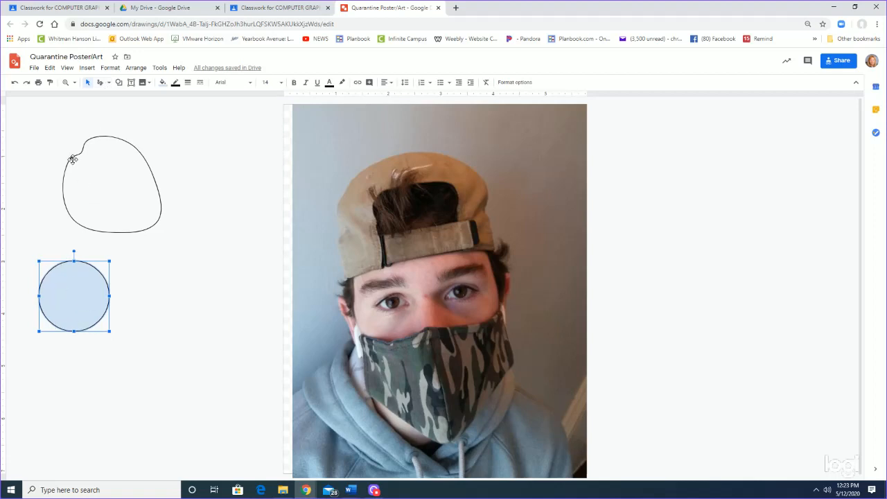
Step: Draw a closed, rounded triangle about 1.3 inches wide beside the circle with the Curve tool
left_click(102, 83)
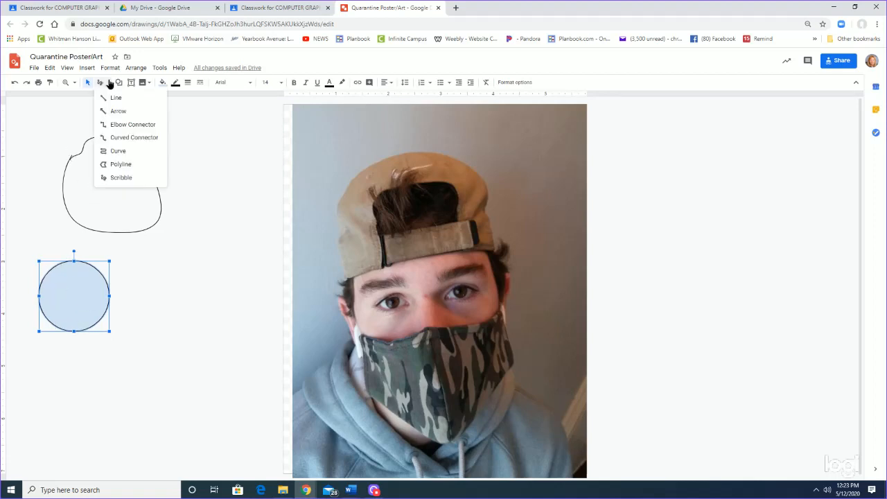
left_click(111, 152)
left_click(145, 312)
left_click(177, 261)
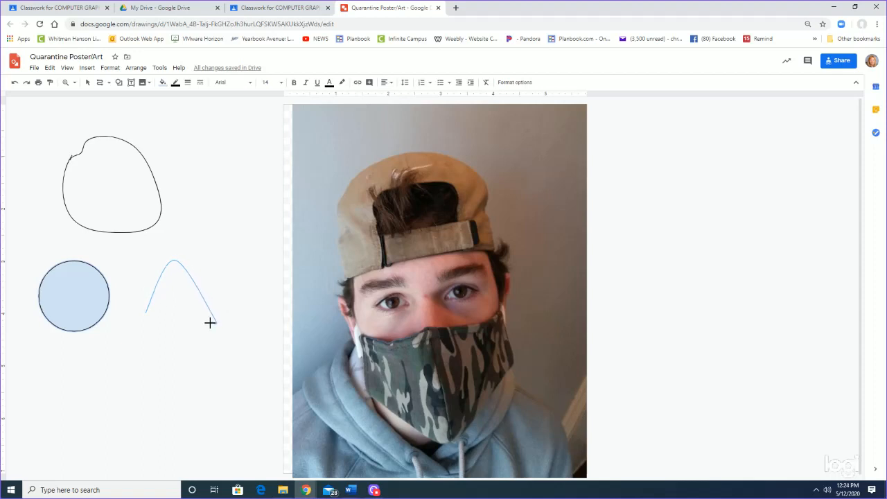
left_click(212, 321)
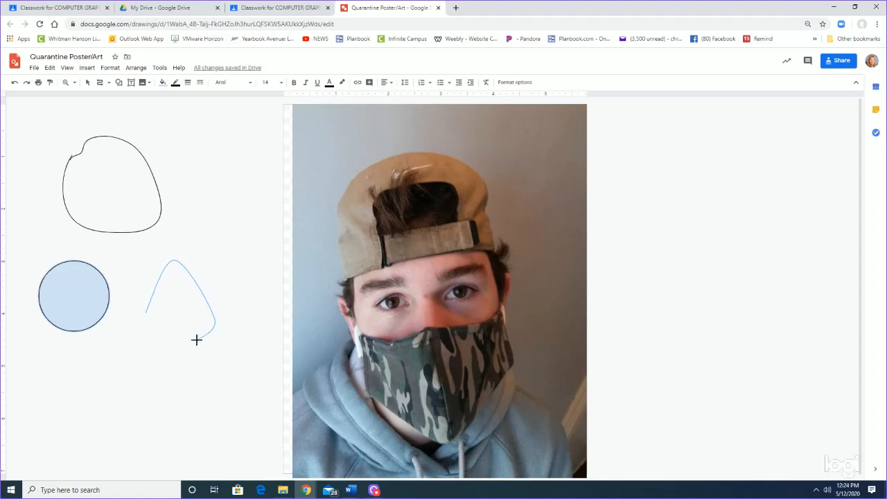
left_click(145, 313)
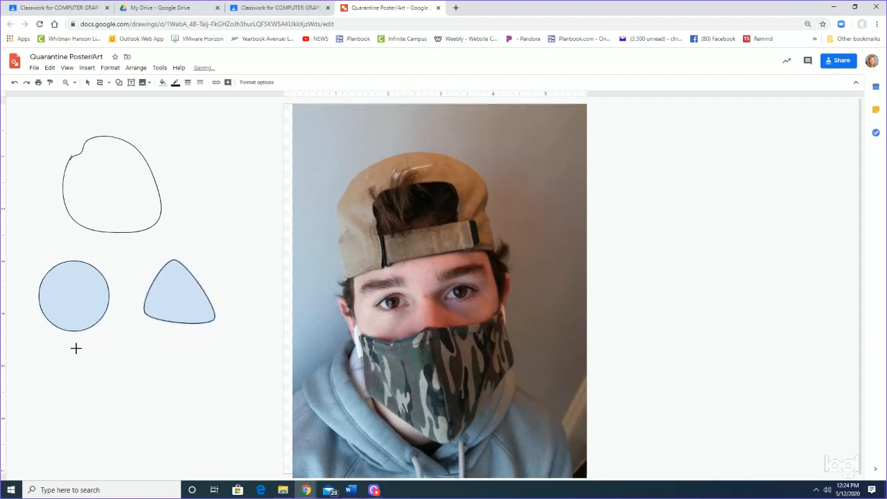
Step: Draw an angular, straight-sided shape about 1.1 inches wide with the Polyline tool beside the scribbled loop
left_click(107, 83)
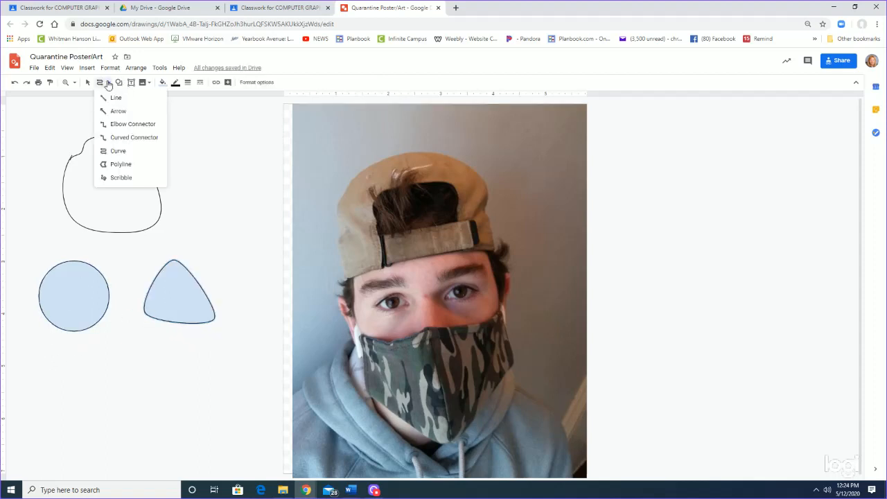
left_click(119, 164)
left_click(164, 162)
left_click(172, 148)
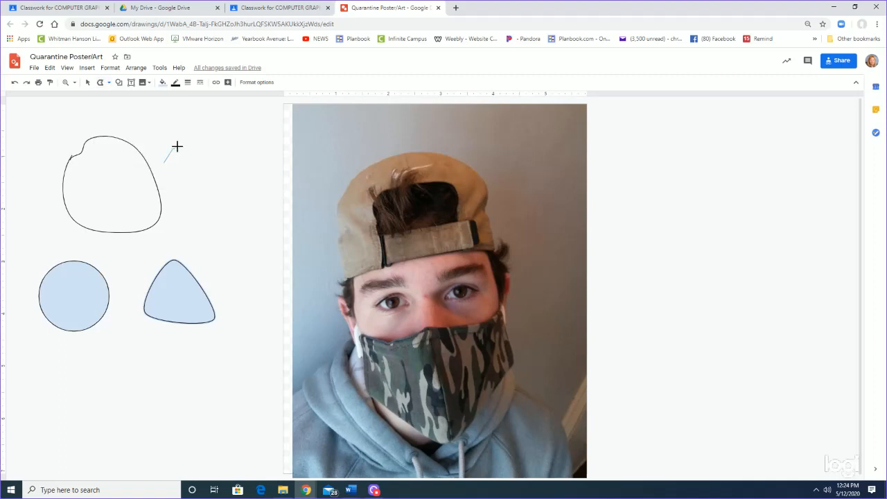
left_click(196, 146)
left_click(220, 169)
double_click(183, 180)
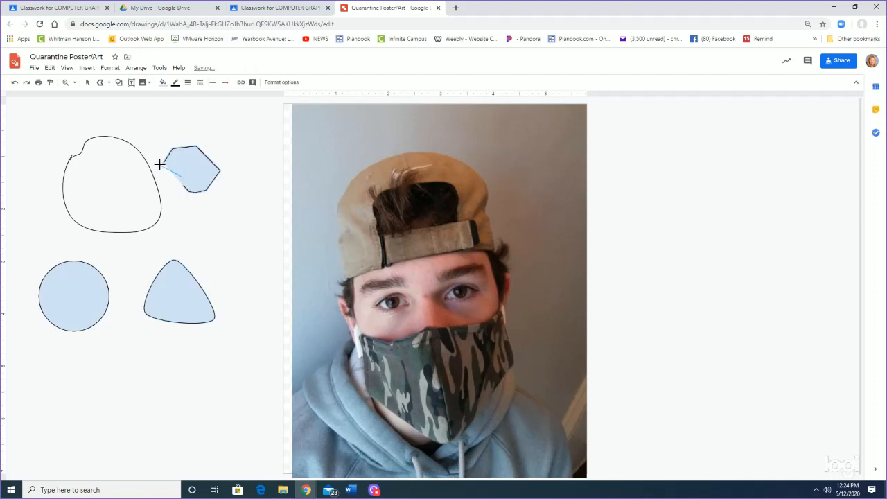
Step: Draw a small polyline triangle about 0.4 inches wide across the open corner of the angular shape
left_click(182, 157)
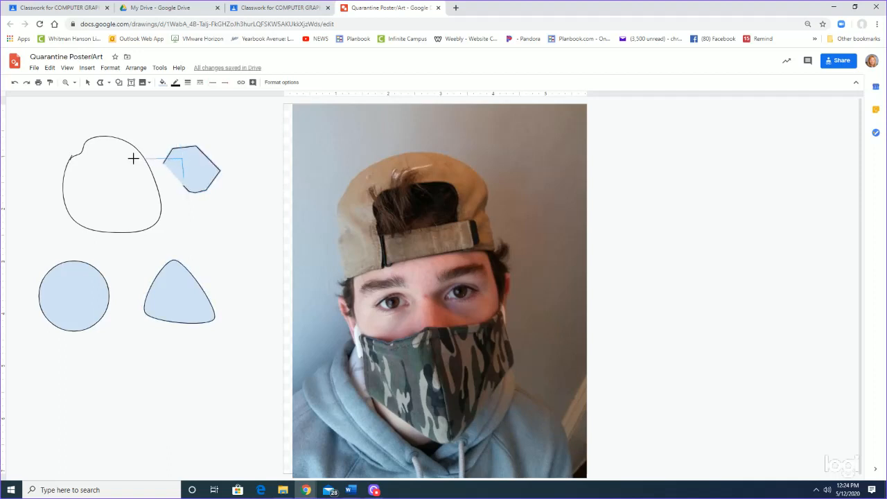
left_click(164, 169)
left_click(181, 177)
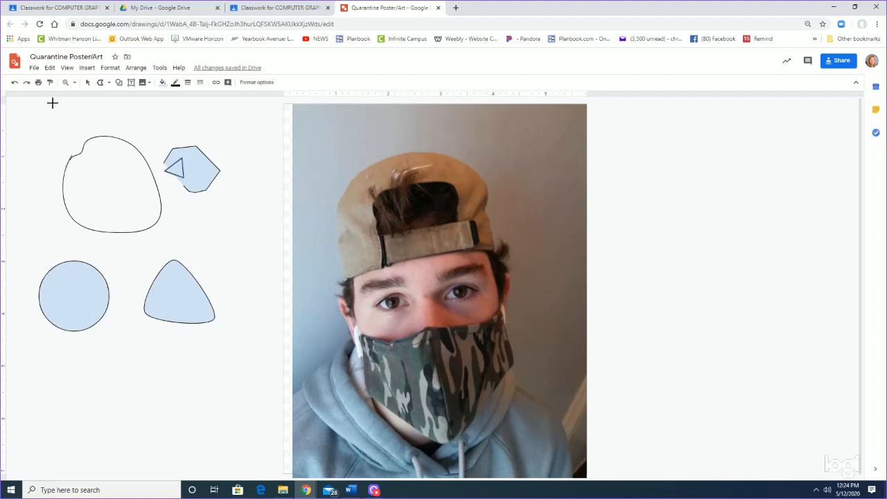
Step: Select all the practice shapes beside the canvas and delete them
left_click(87, 82)
left_click_drag(39, 103, 224, 378)
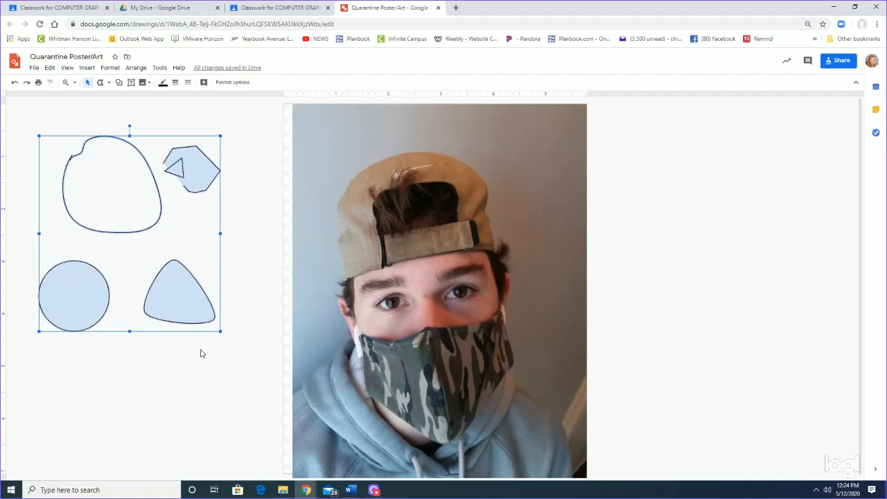
key("Delete")
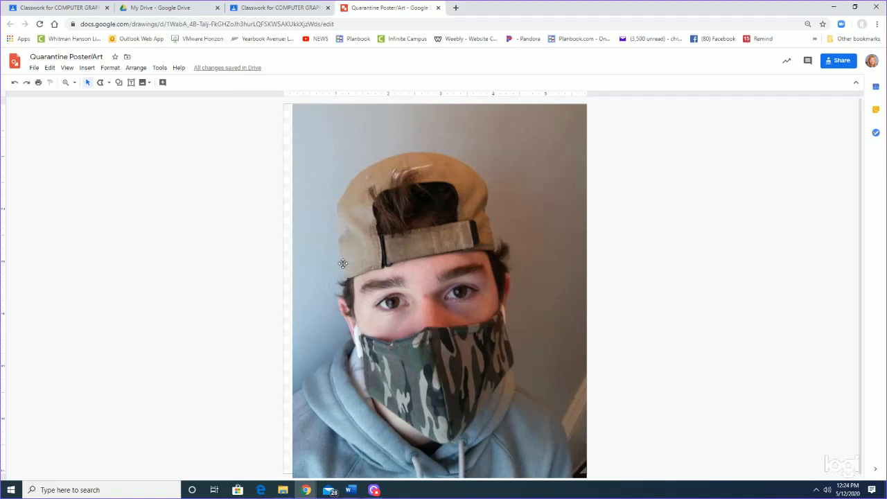
Step: Trace the face as a closed shape about 2.8 by 4 inches with the Curve tool, from chin up under the cap
left_click(108, 83)
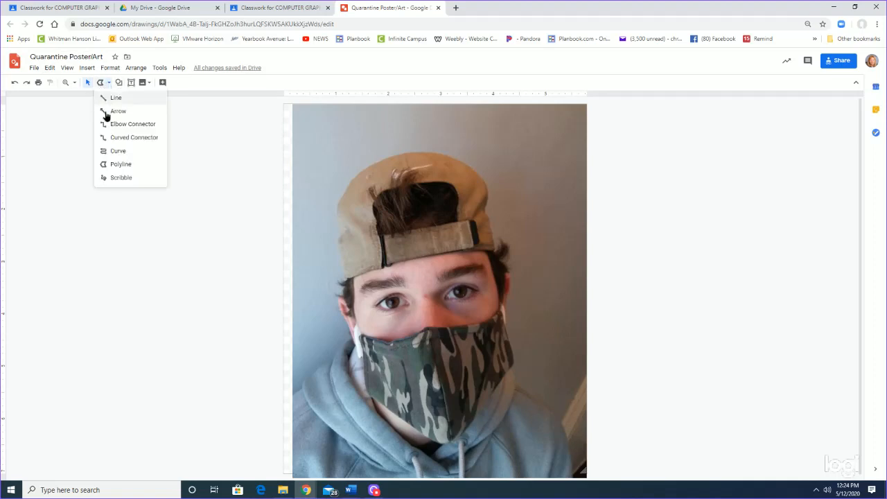
left_click(118, 150)
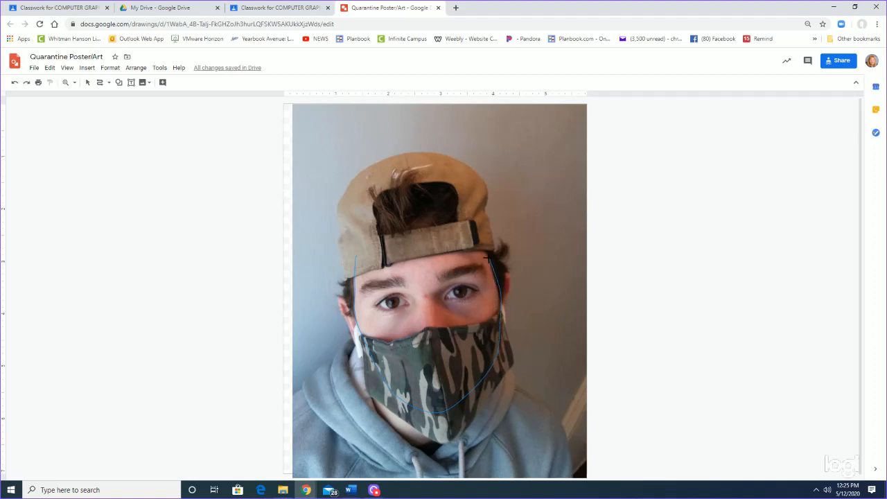
left_click(488, 255)
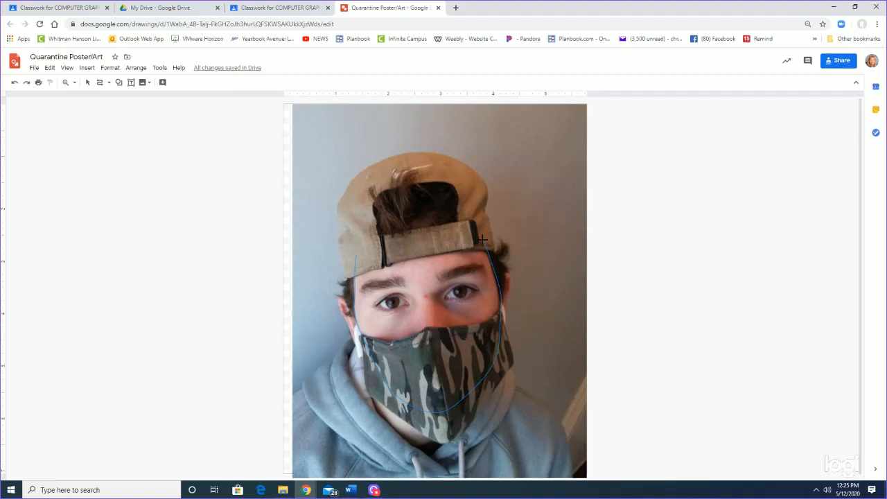
left_click(437, 204)
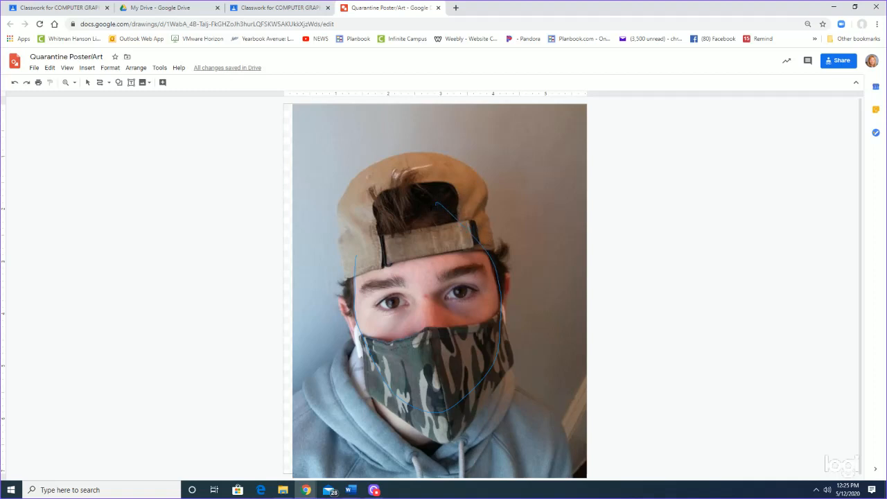
left_click(355, 257)
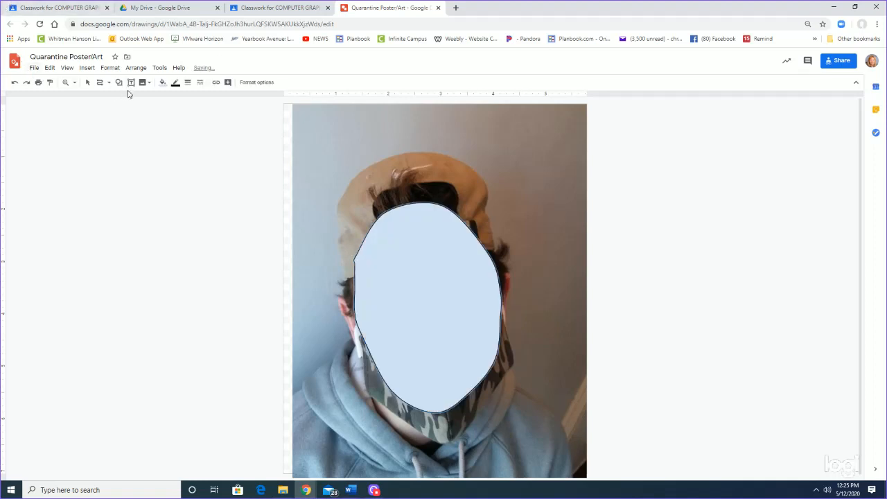
Step: Fill the face shape with light orange and make its border transparent
left_click(163, 83)
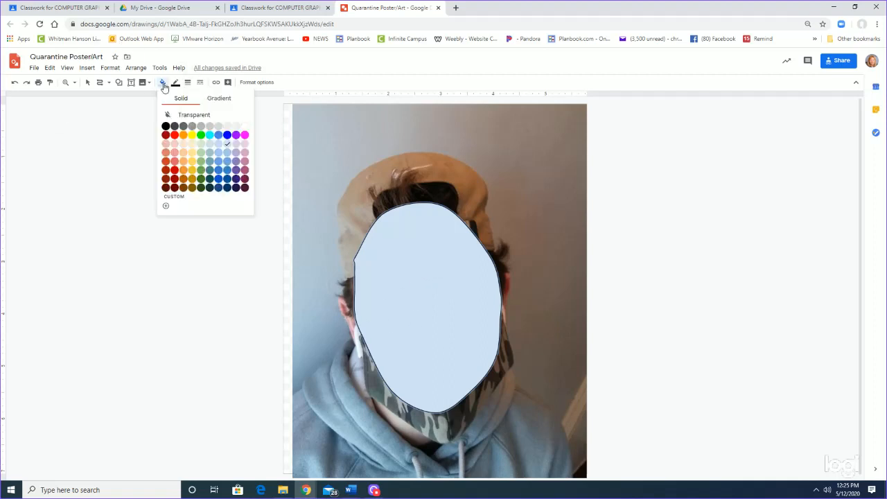
left_click(183, 144)
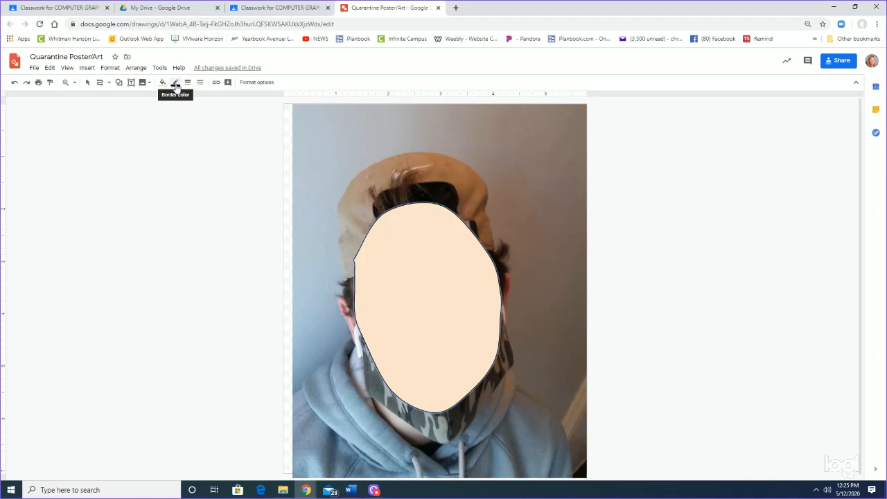
left_click(176, 85)
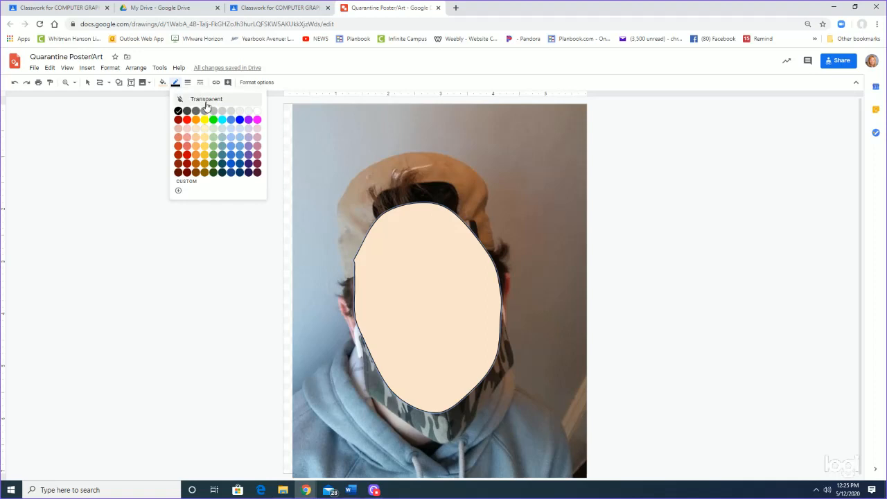
left_click(204, 101)
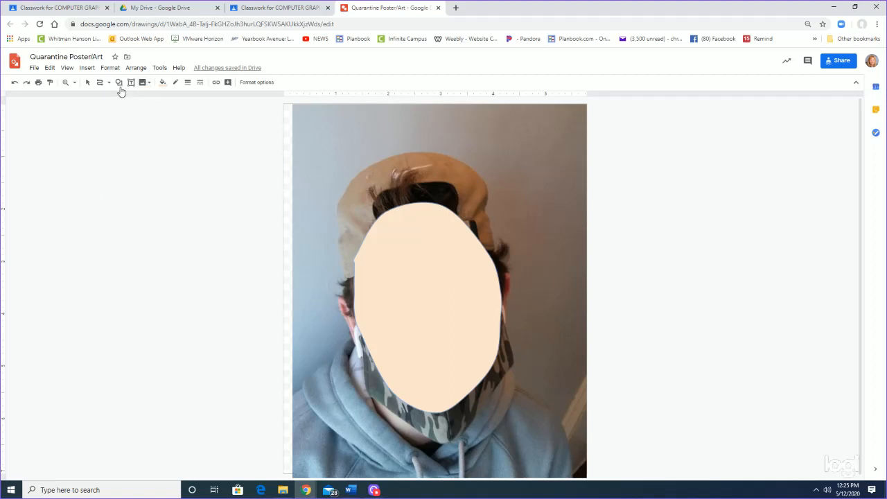
Step: Move the face shape to the empty area right of the canvas and place a duplicate over the face in the photo
left_click(88, 89)
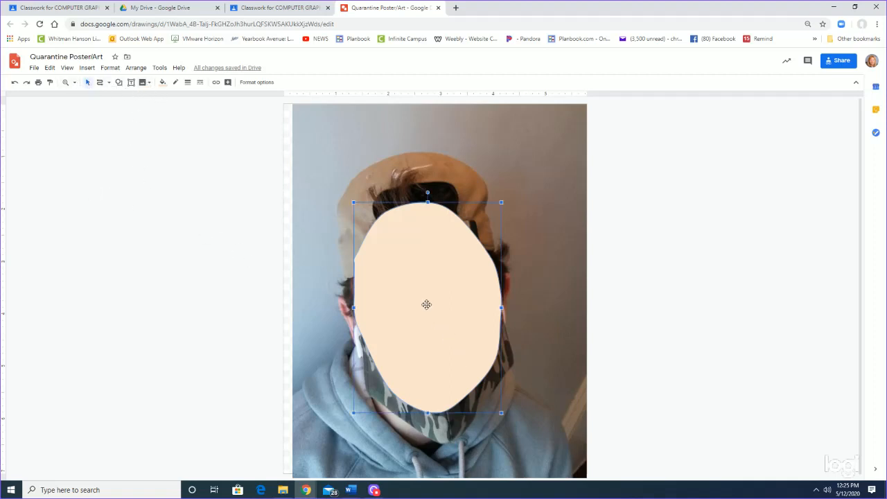
left_click_drag(425, 303, 581, 262)
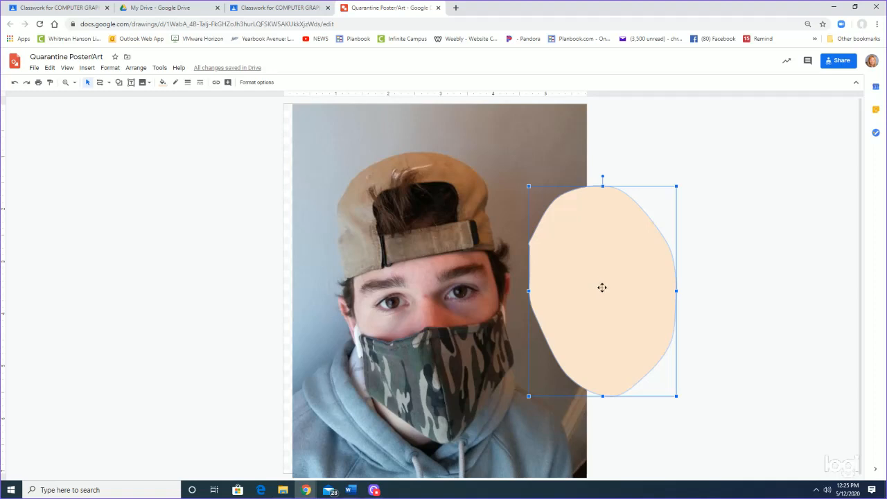
left_click_drag(602, 287, 686, 305)
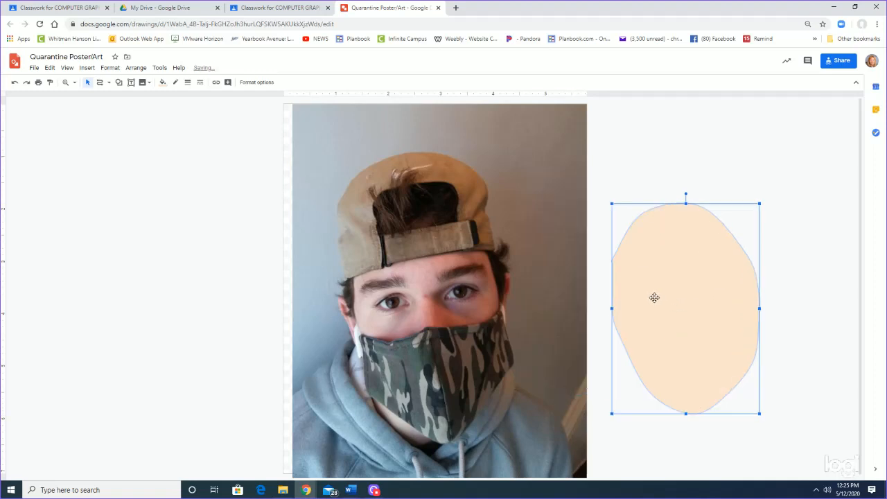
key("ctrl+d")
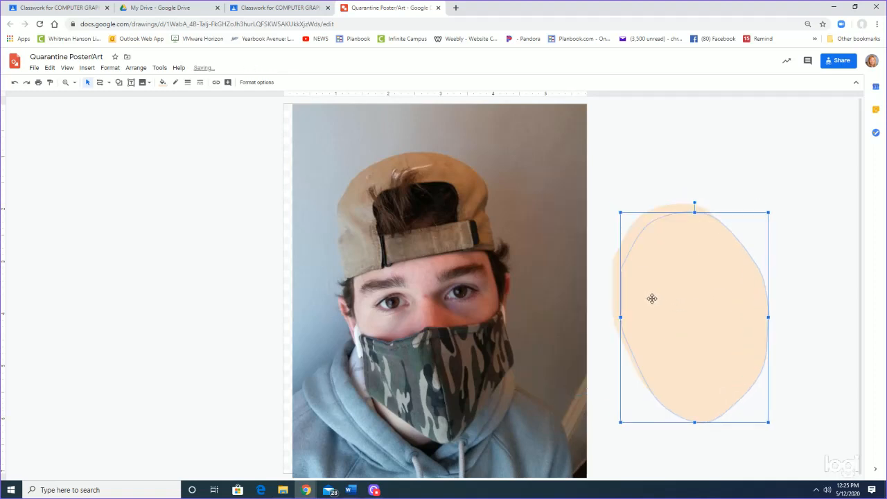
left_click_drag(676, 300, 409, 291)
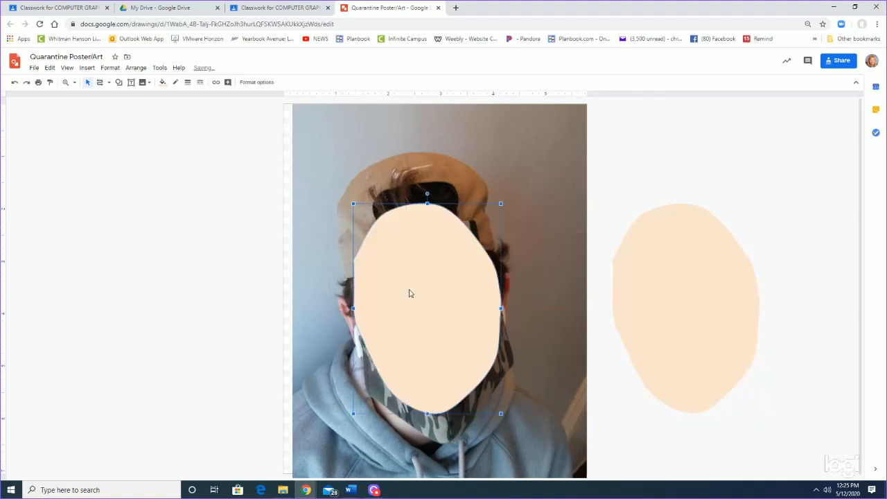
Step: Make the duplicate's fill transparent and pull its left-side curve points in to the nose line, leaving a half-face shadow shape
left_click(163, 83)
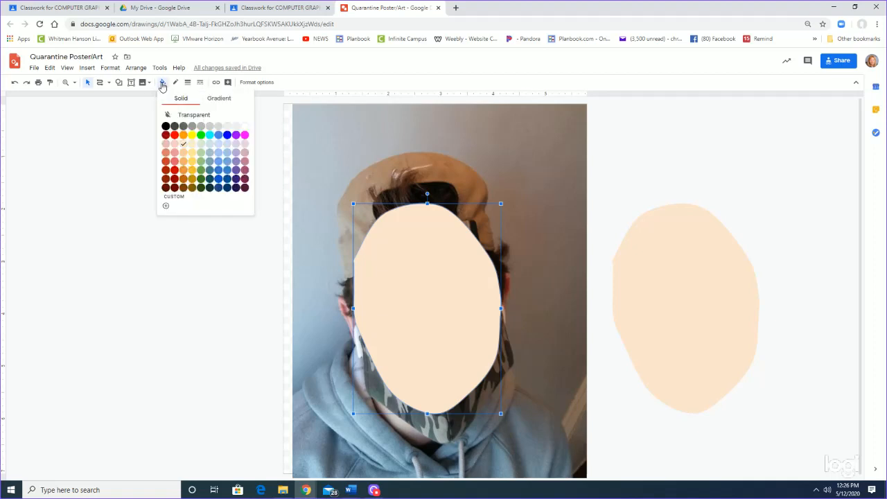
left_click(193, 115)
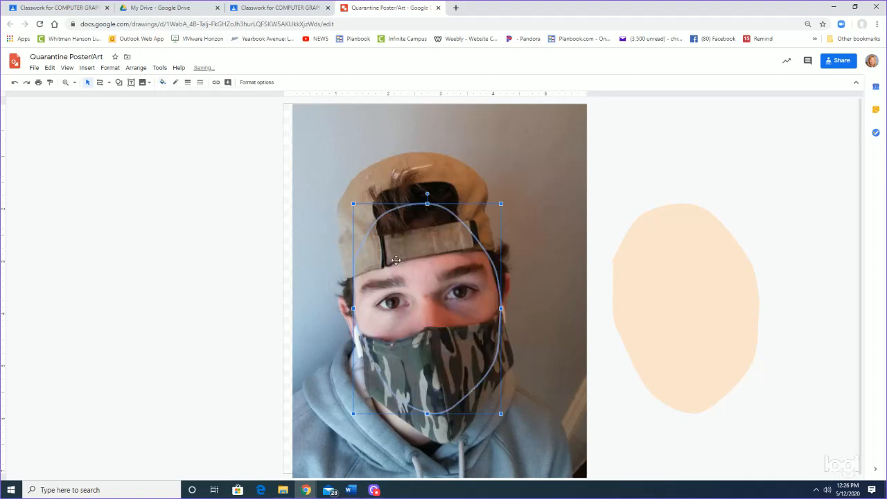
double_click(403, 222)
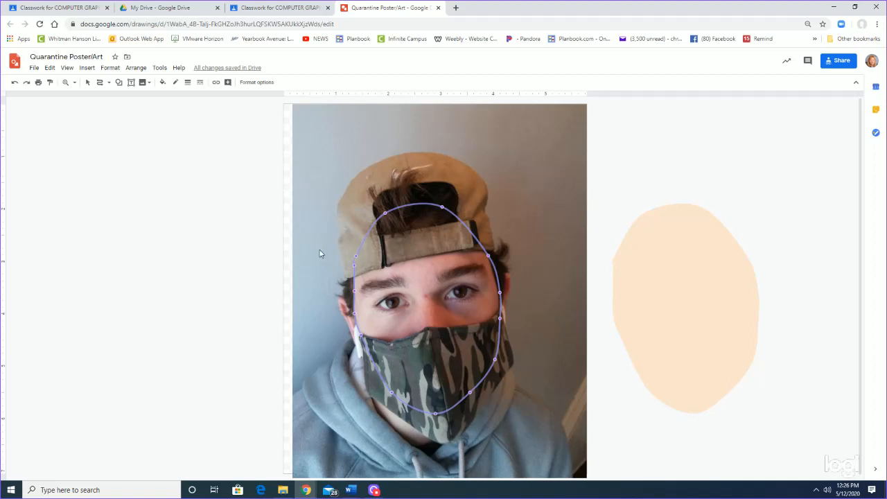
left_click_drag(356, 255, 438, 272)
left_click_drag(355, 265, 427, 325)
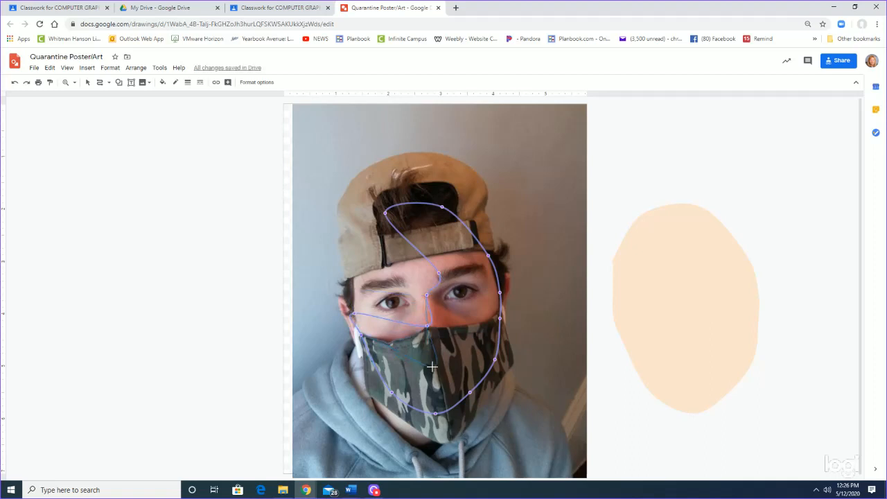
left_click_drag(445, 371, 445, 371)
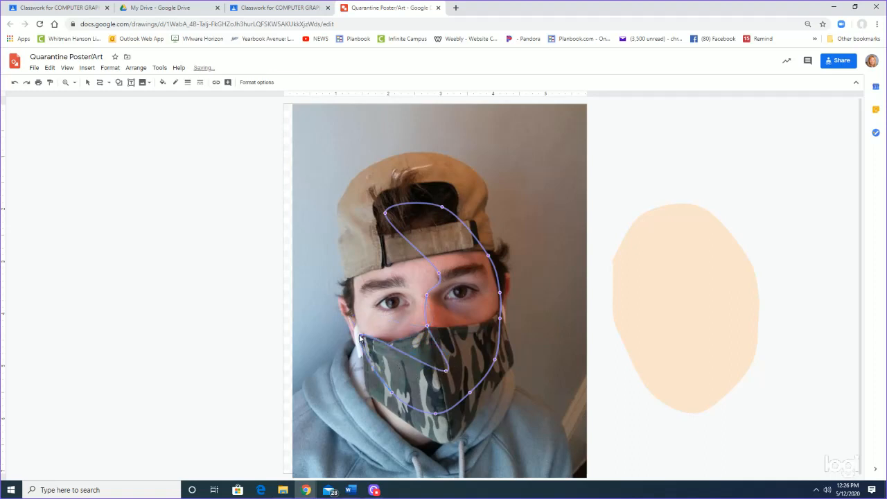
left_click_drag(360, 335, 445, 396)
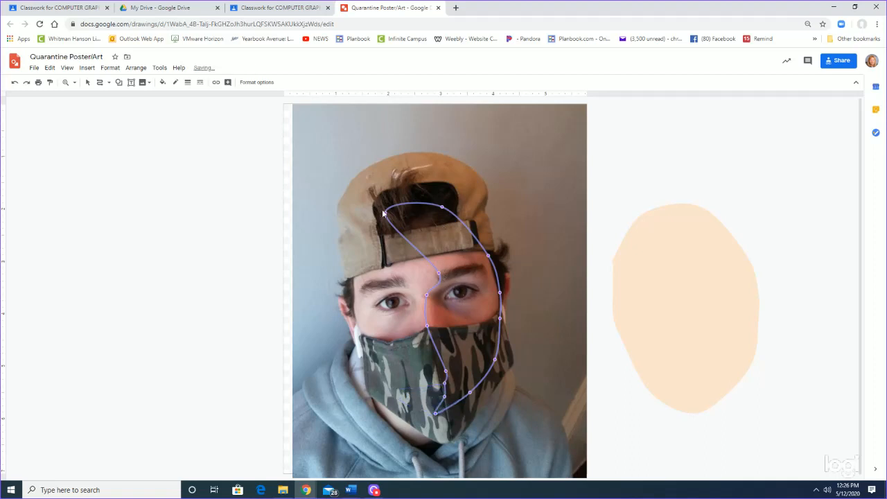
Step: Fill the half-face shape with solid light red, and replace that with a light red radial gradient
left_click(163, 83)
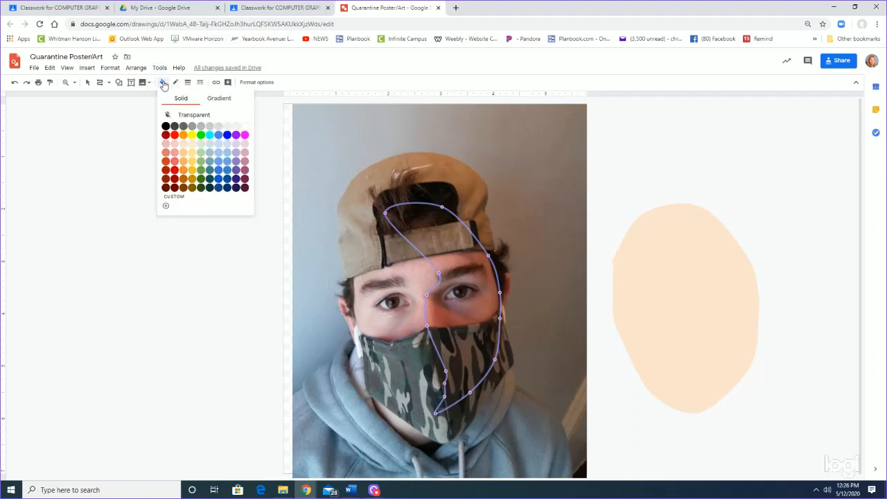
left_click(174, 147)
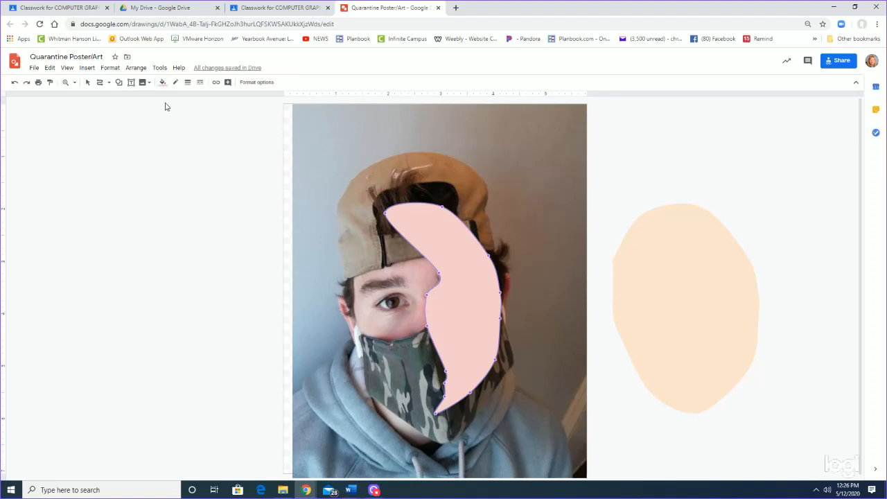
left_click(163, 83)
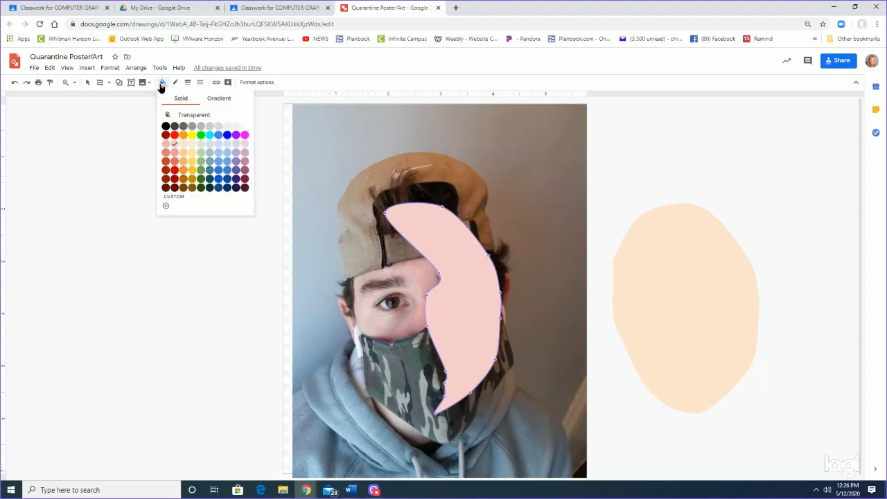
left_click(221, 102)
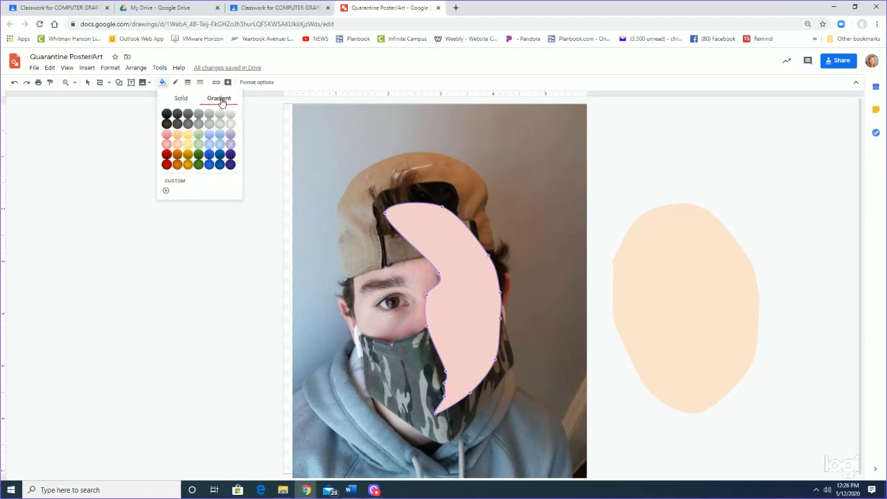
left_click(167, 147)
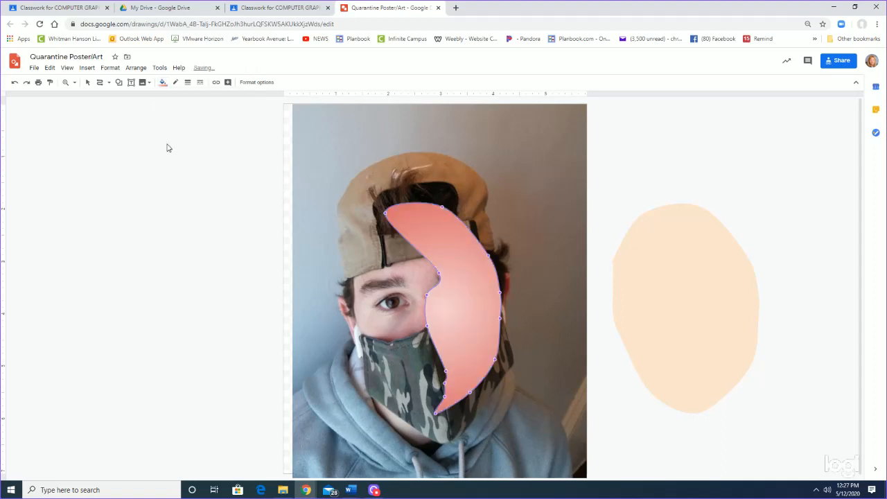
Step: Start a custom radial gradient for the half-face shape, trying light orange and settling on light red for its first stop
left_click(162, 84)
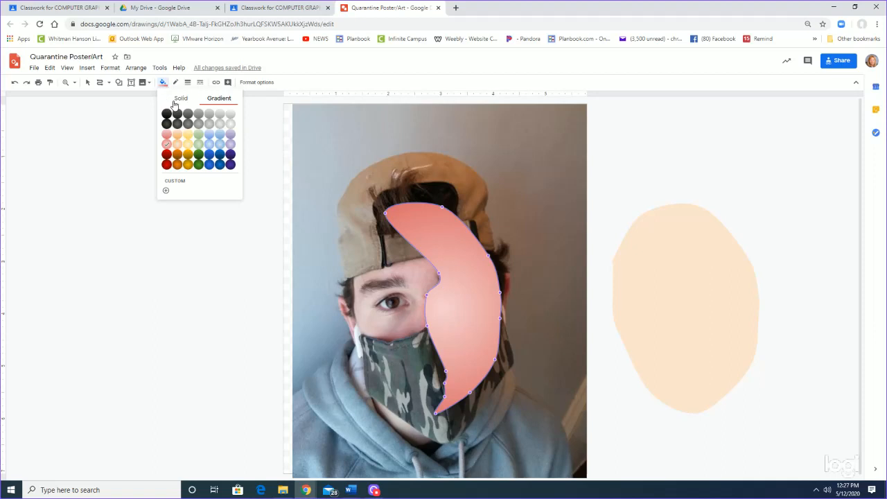
left_click(174, 185)
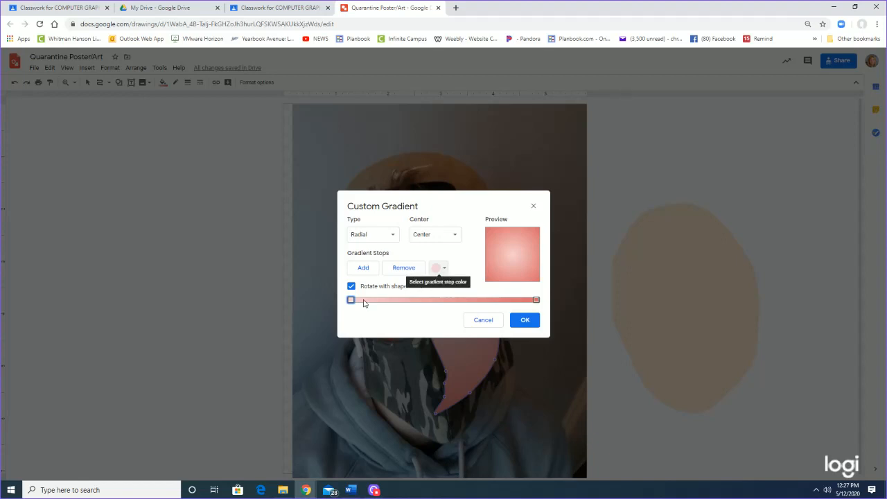
left_click(436, 269)
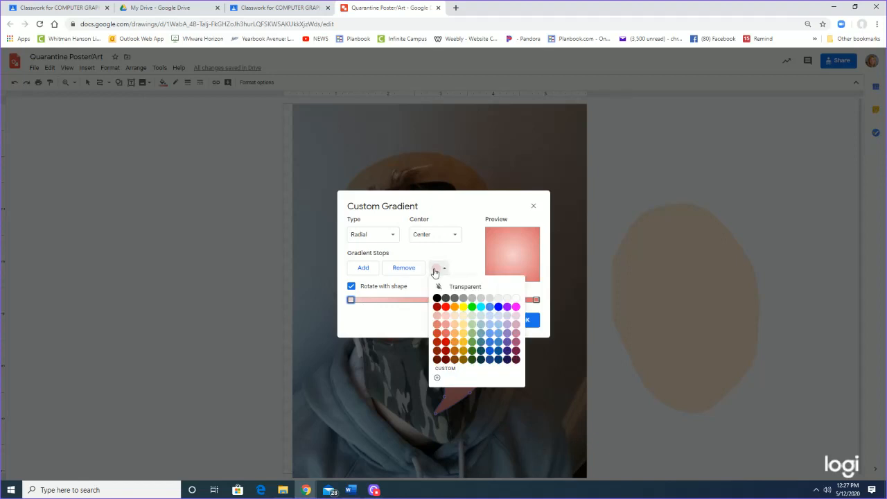
left_click(454, 316)
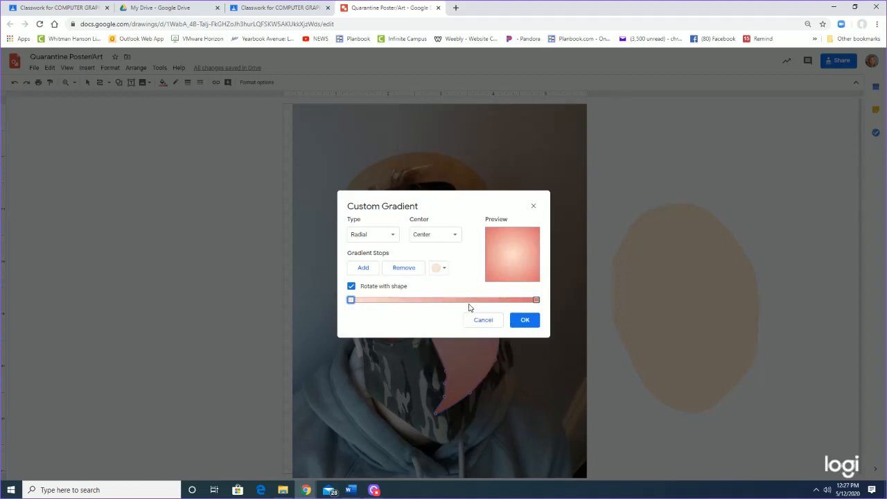
left_click(444, 270)
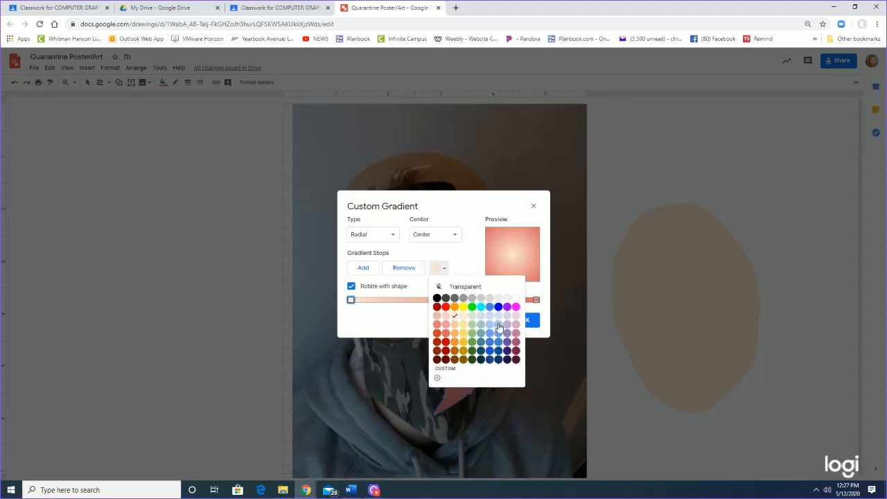
left_click(446, 316)
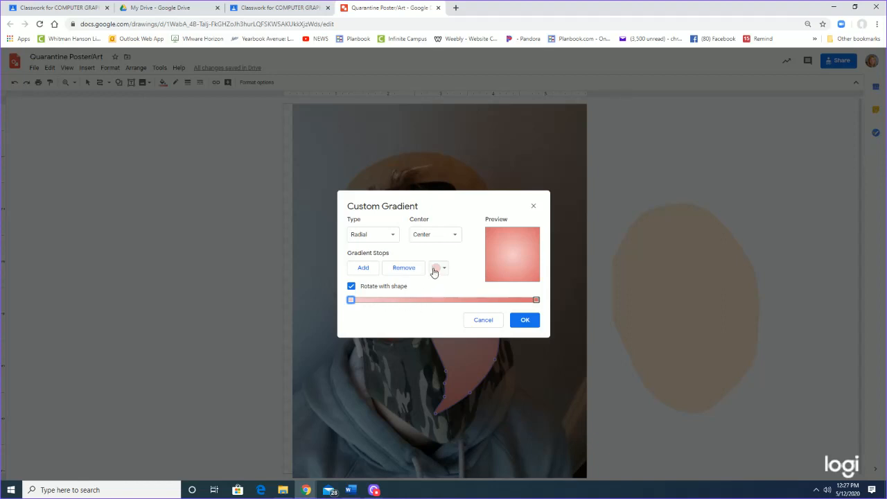
Step: Add a middle stop to the custom gradient and color it light orange
left_click(364, 268)
left_click(439, 269)
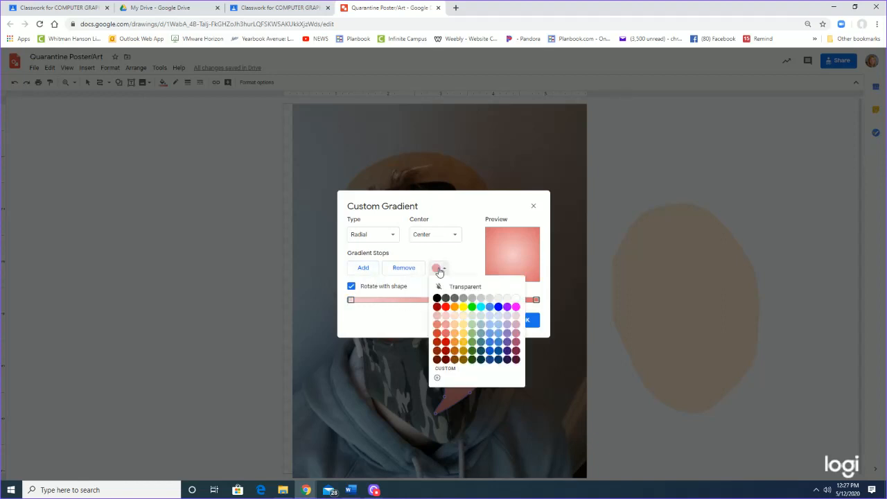
left_click(455, 318)
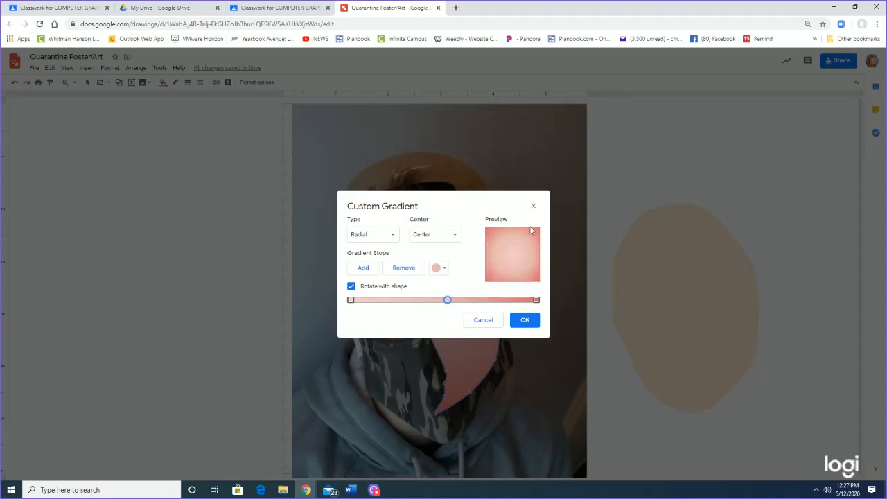
Step: Make the custom gradient linear, try a 180° angle, and apply it to the half-face shape at 45°
left_click(397, 239)
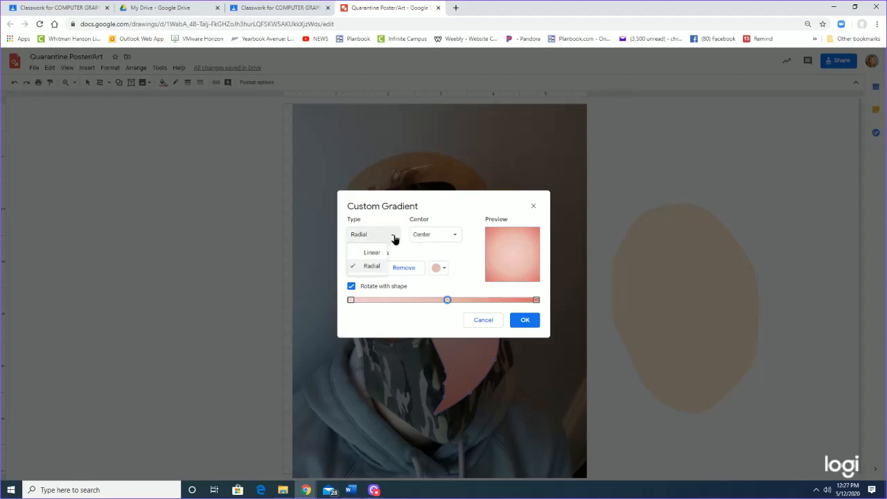
left_click(376, 252)
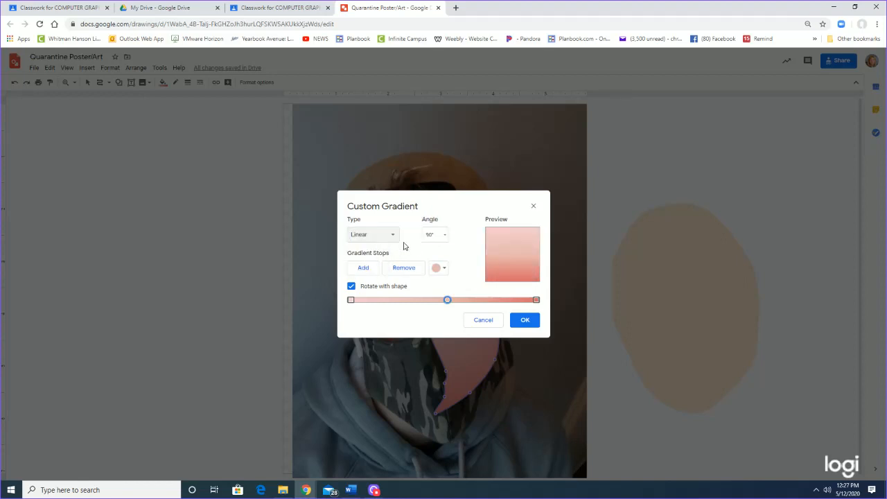
left_click(445, 237)
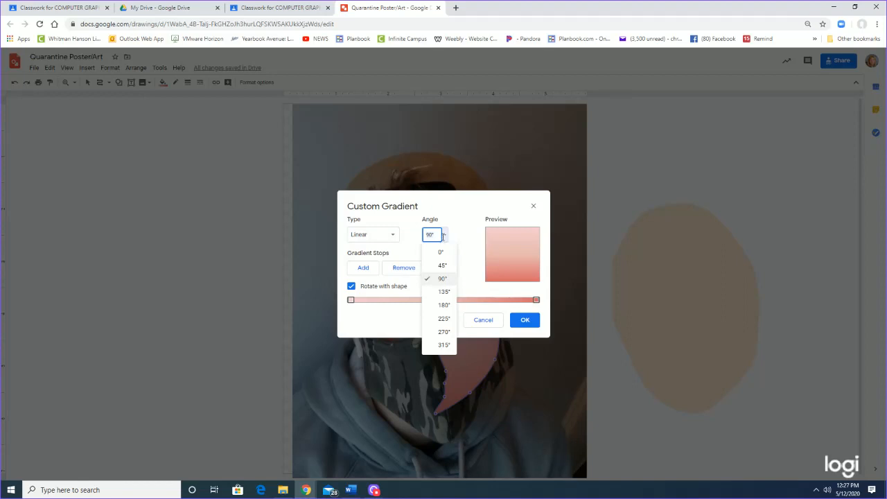
left_click(435, 306)
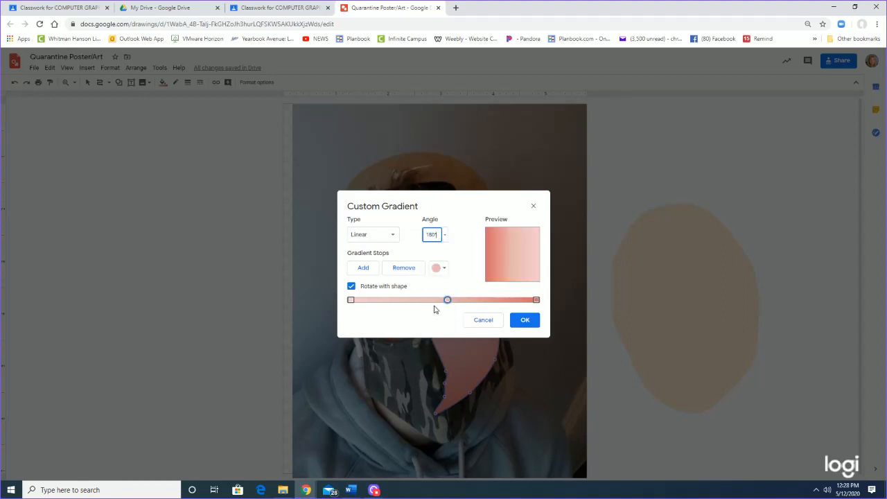
left_click(445, 235)
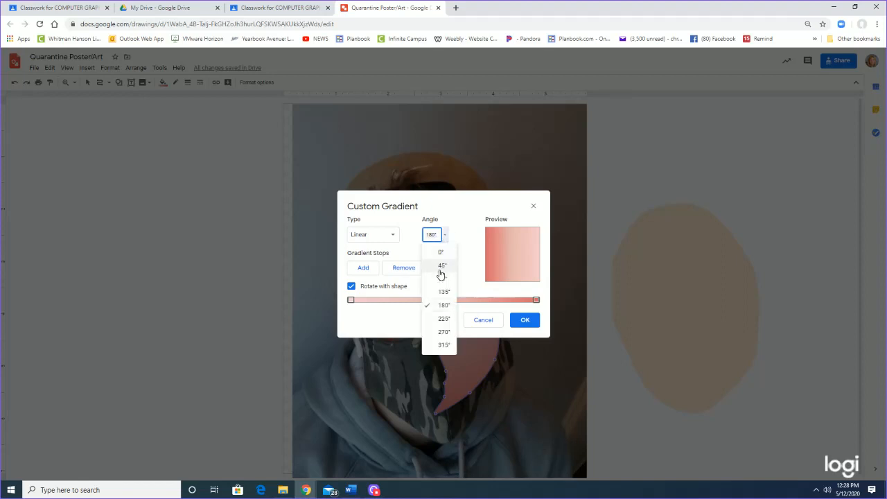
left_click(439, 265)
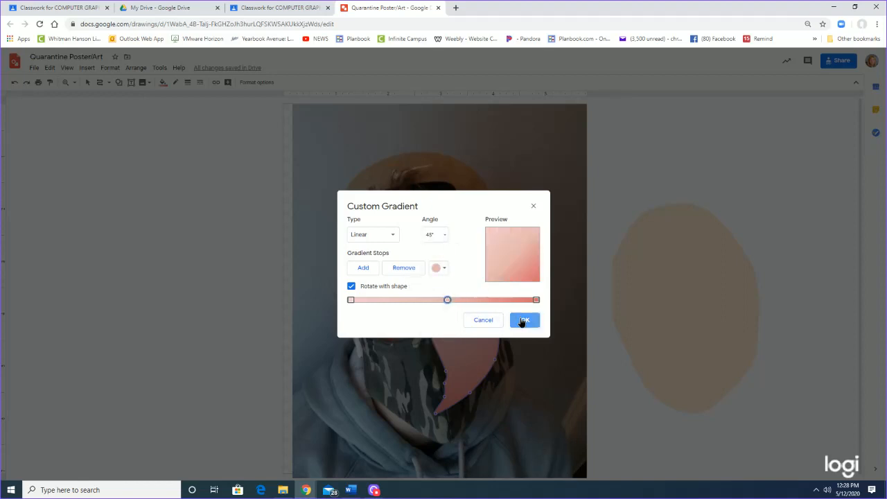
left_click(523, 320)
Step: Move the half-face shadow shape off the photo onto the matching side of the light orange face shape
left_click(468, 300)
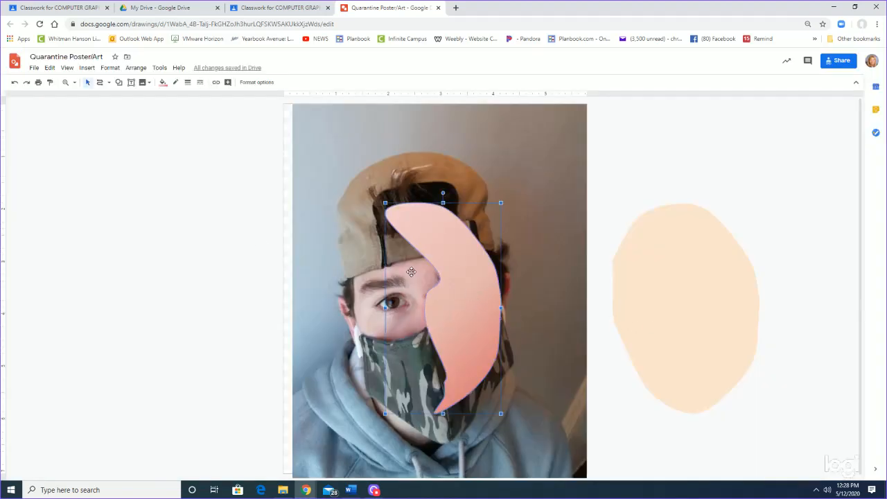
left_click_drag(457, 292, 718, 295)
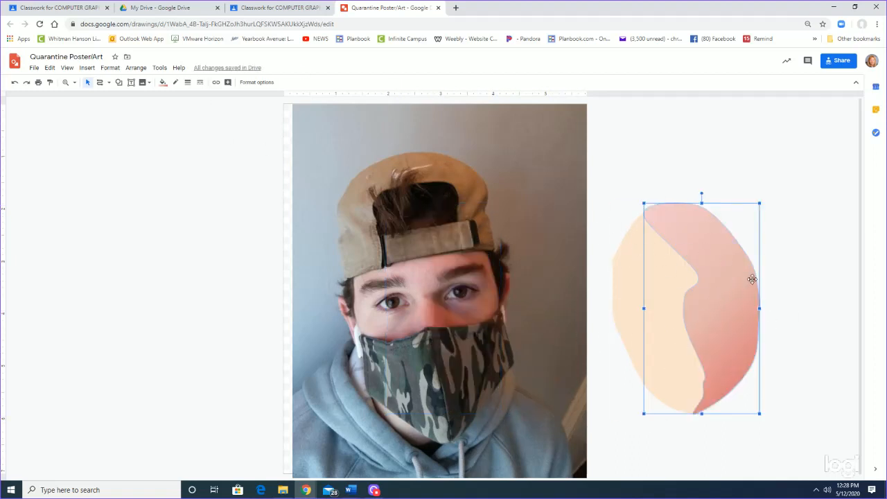
Step: Replace the shadow shape's gradient with a custom solid pale peach fill, hex #e3bcaeff
left_click(163, 83)
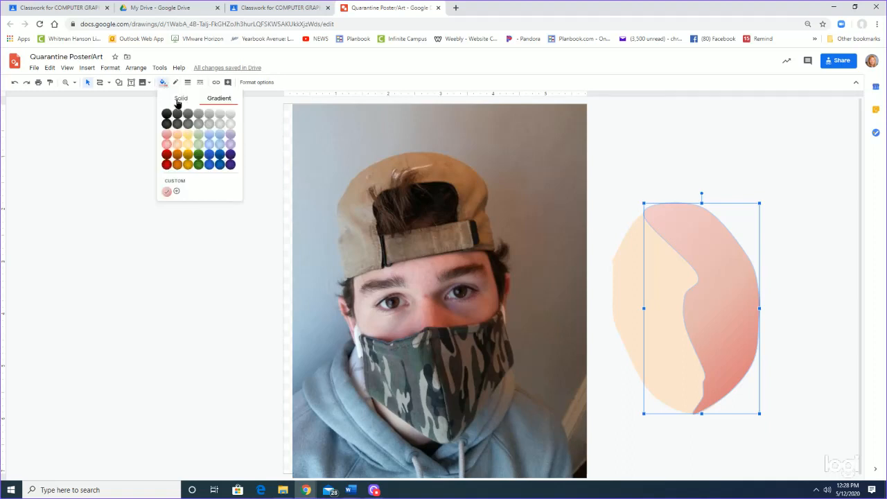
left_click(178, 99)
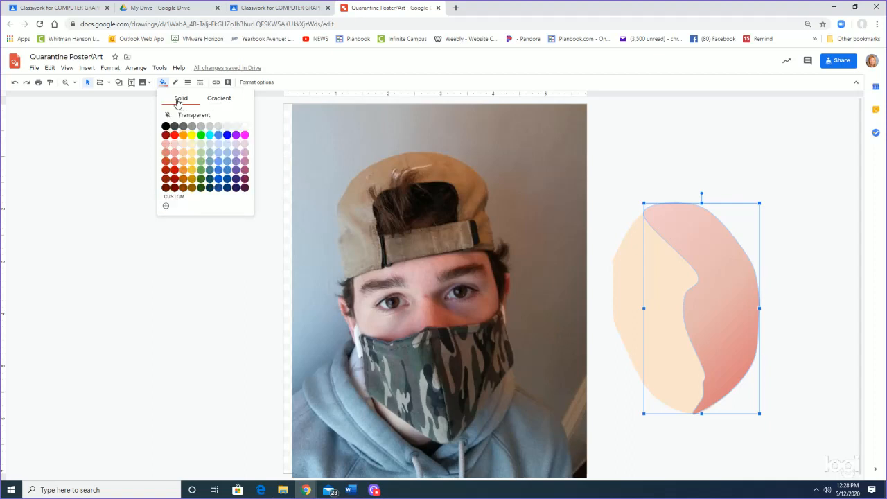
left_click(167, 200)
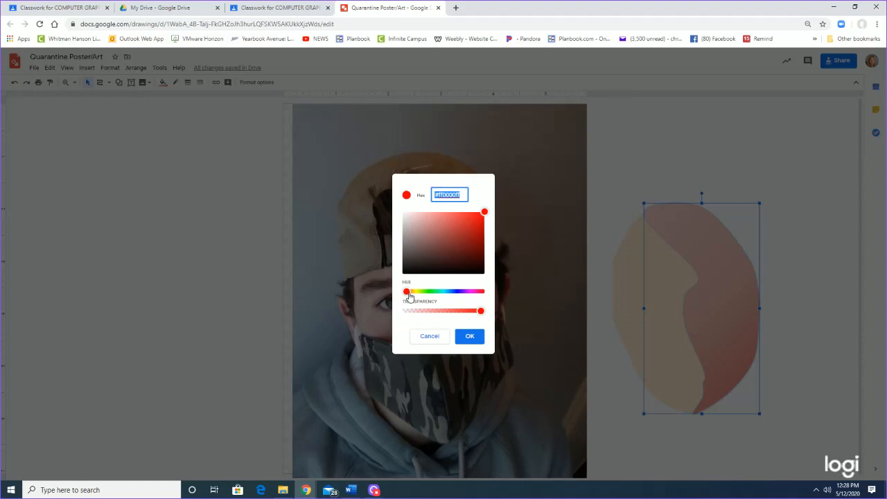
left_click_drag(409, 295, 412, 295)
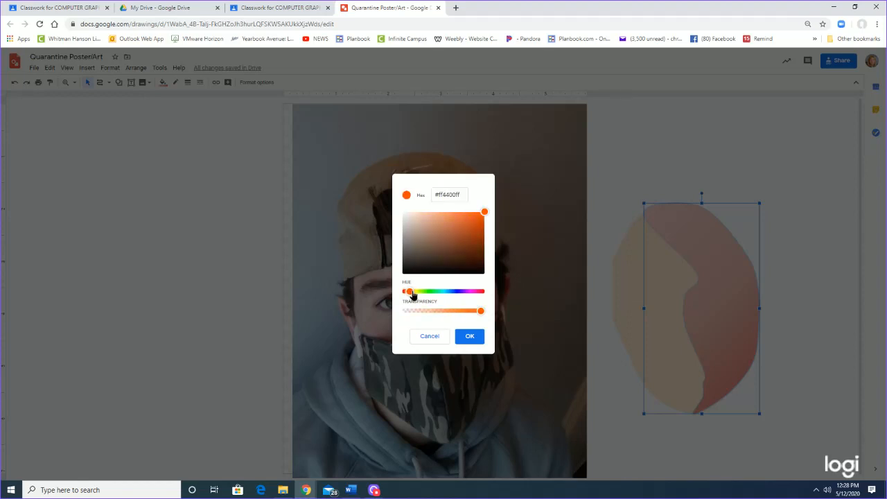
left_click(420, 218)
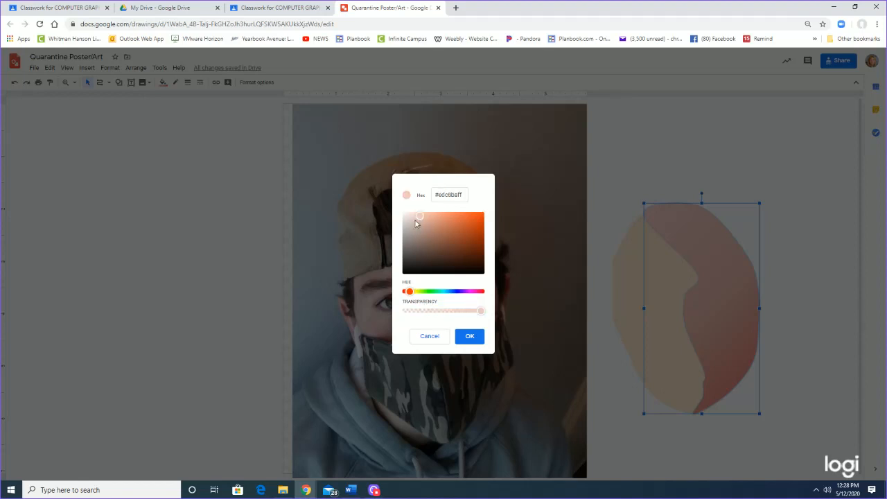
left_click_drag(419, 219, 422, 222)
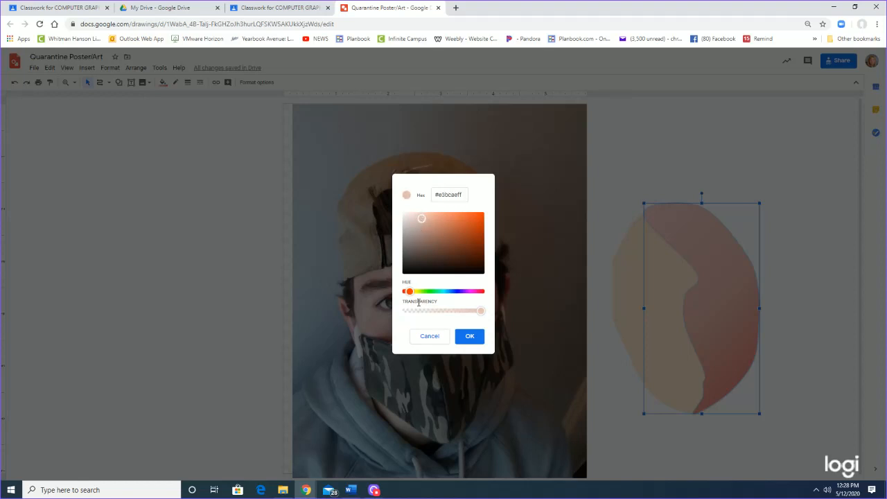
left_click(468, 337)
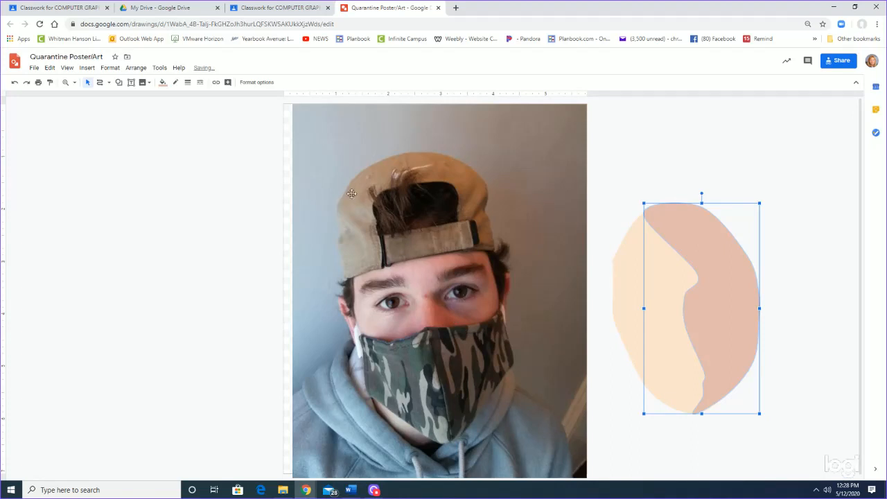
Step: Darken the shadow shape's solid fill to a custom tan, hex #d4a493ff
left_click(163, 82)
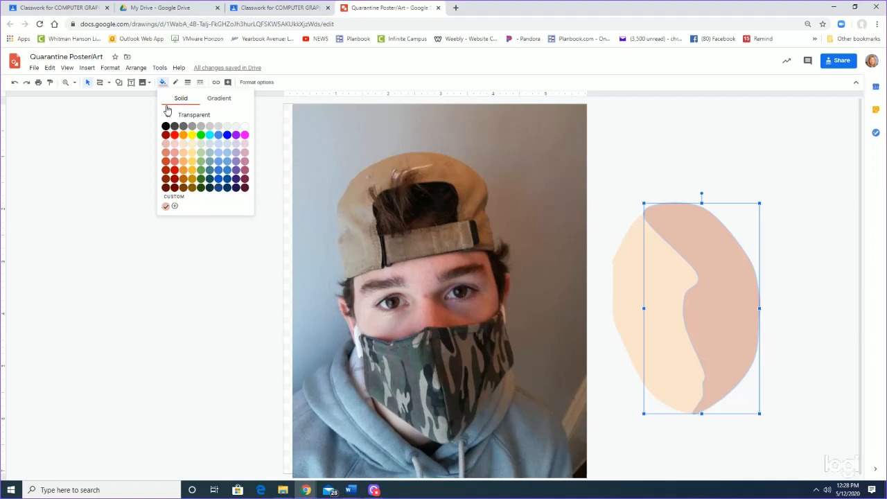
left_click(174, 205)
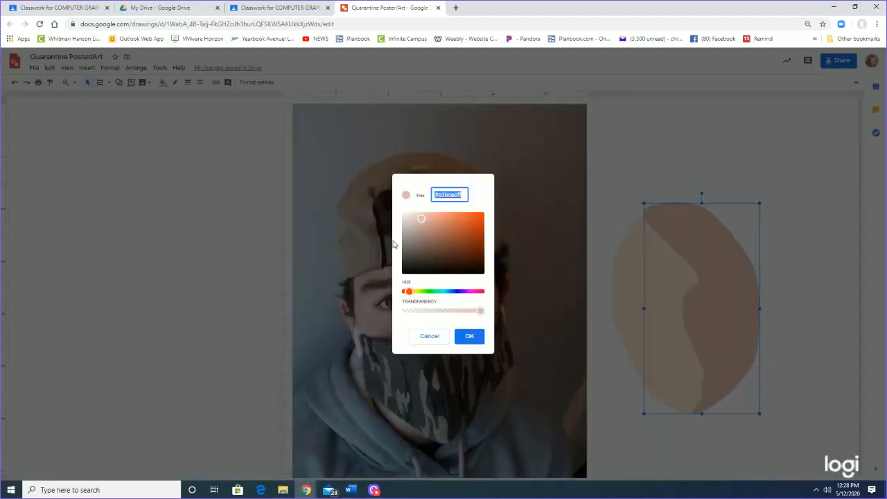
left_click_drag(421, 221, 427, 228)
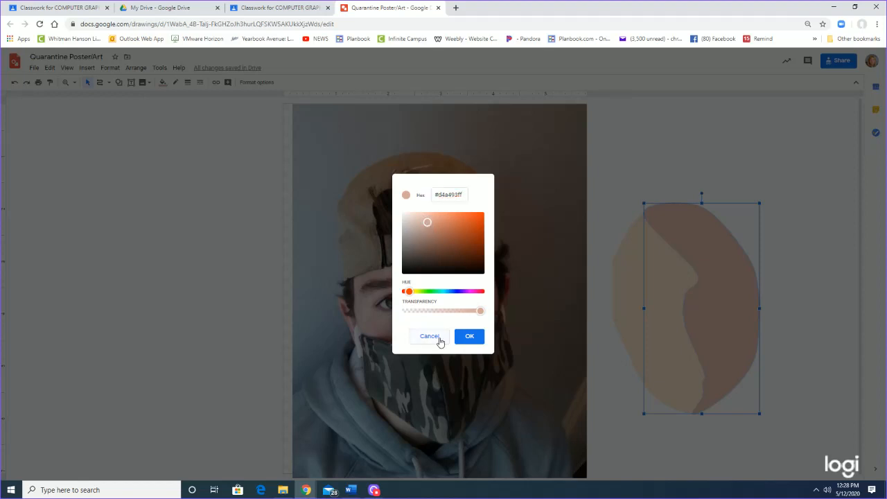
left_click(469, 337)
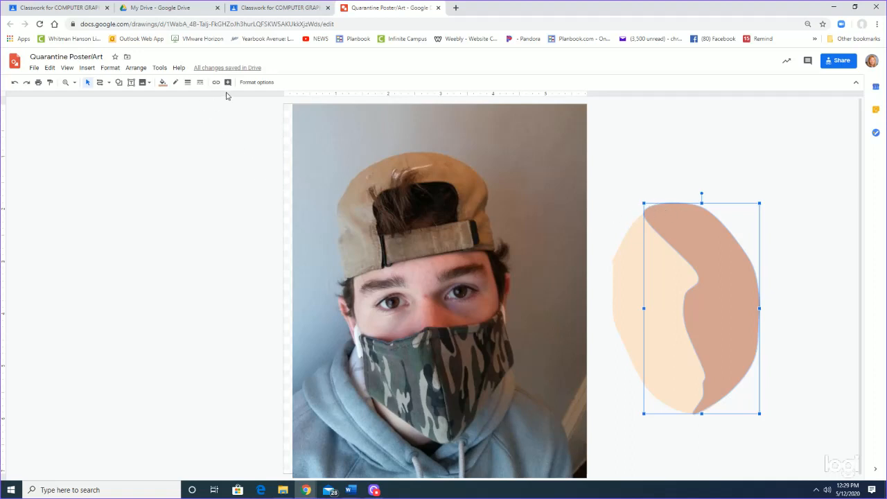
Step: Make the shadow shape's tan fill semi-transparent with hex #d4a49381, and nudge the shape slightly outward on the face
left_click(163, 82)
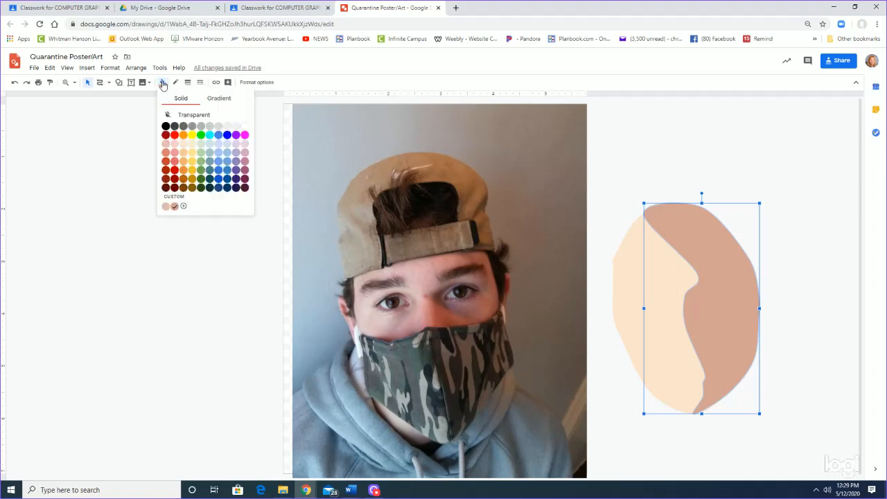
left_click(173, 201)
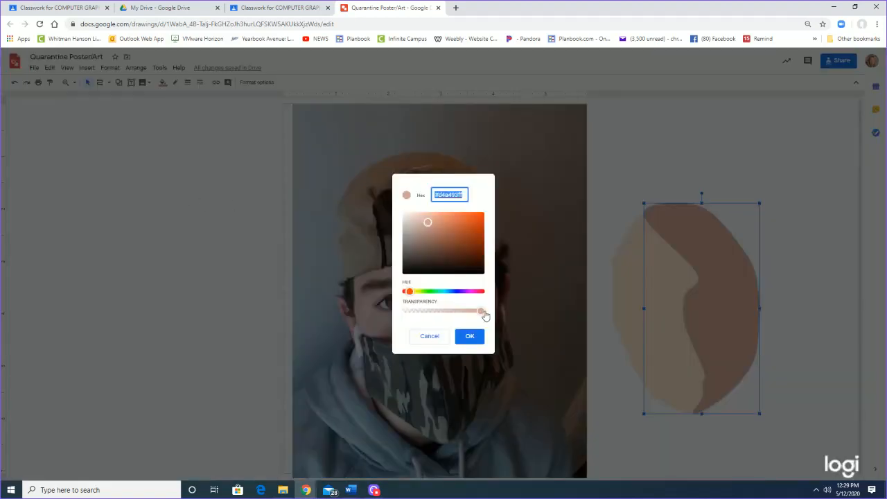
left_click_drag(478, 312, 444, 317)
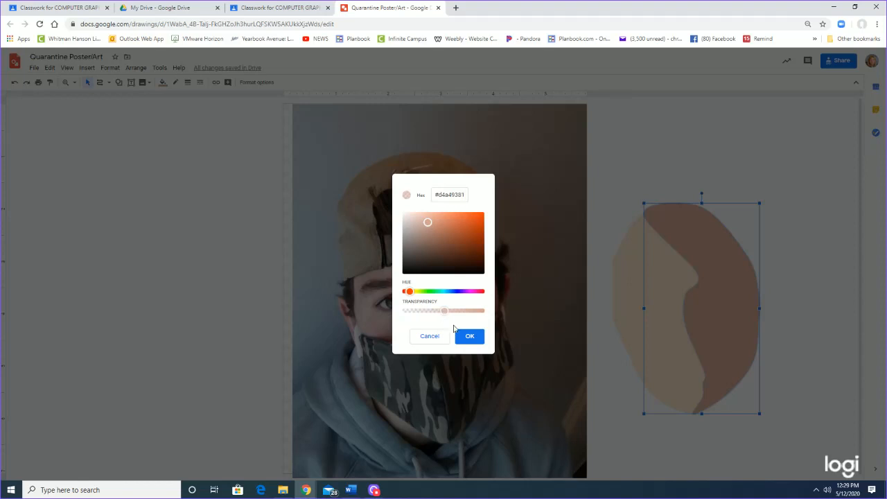
left_click(464, 336)
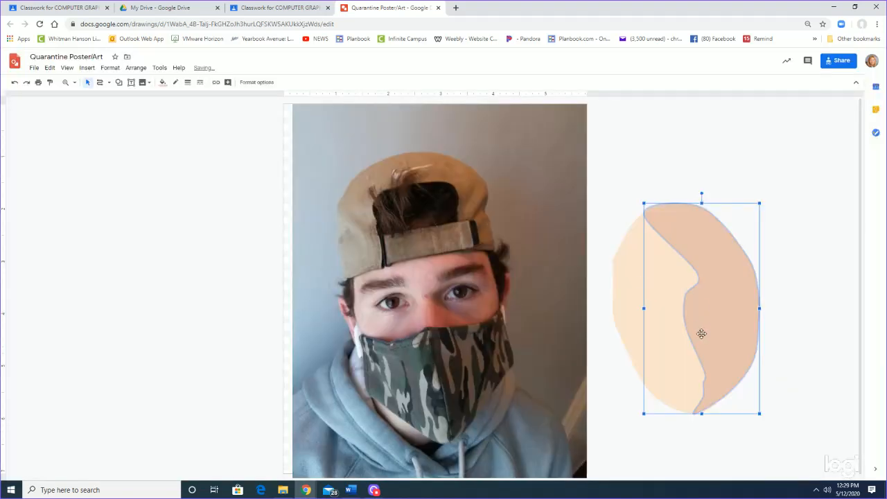
left_click_drag(718, 297, 724, 279)
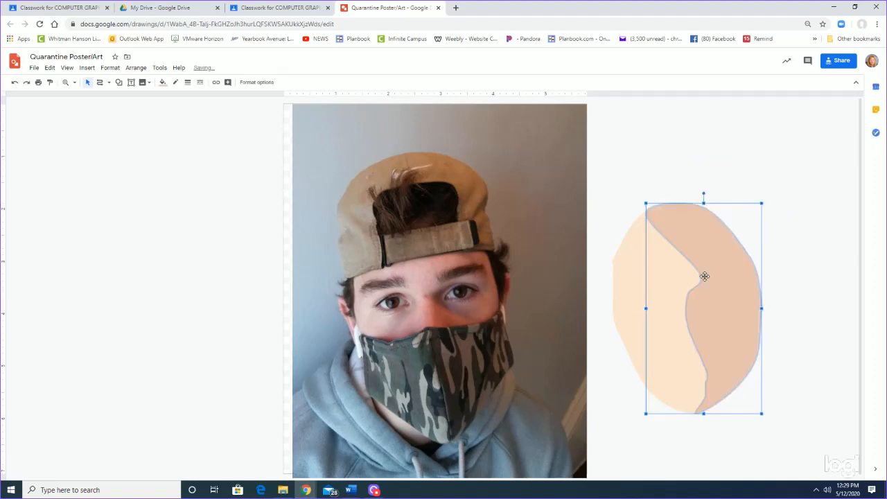
Step: Fill the shadow shape with a custom linear 90° gradient running from the first saved custom color, pale pink, to the second, darker tan
left_click(162, 82)
left_click(211, 99)
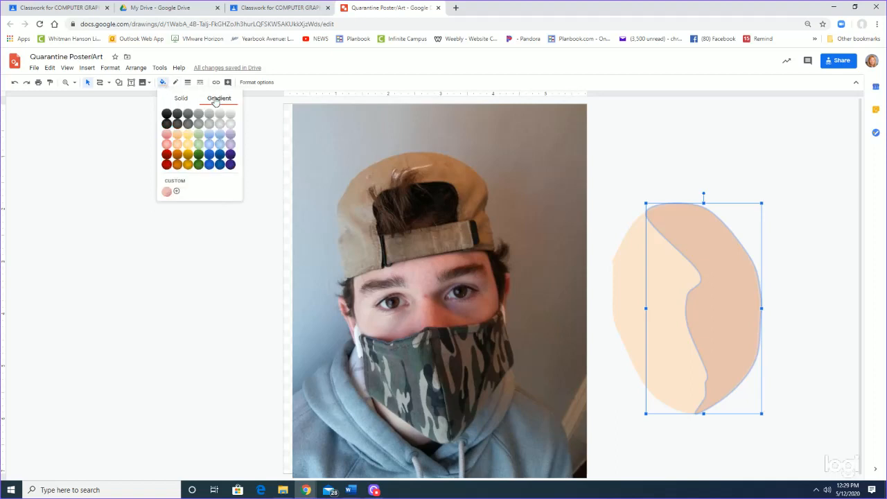
left_click(177, 189)
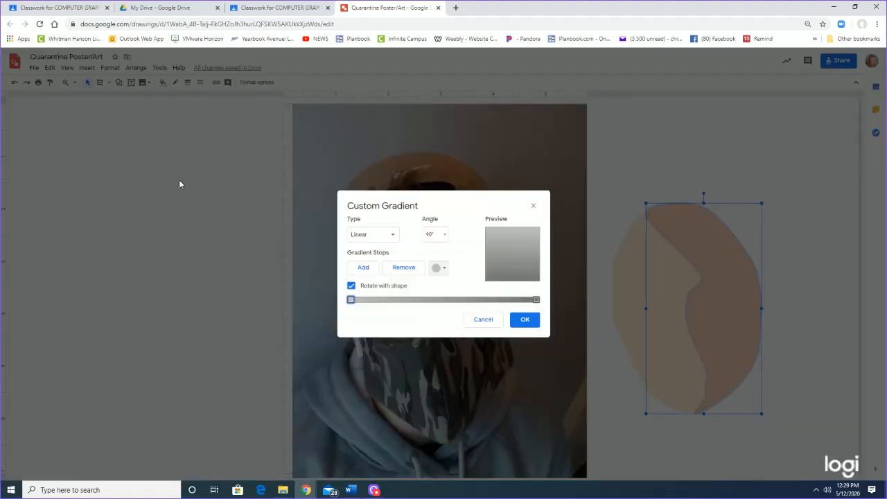
left_click(438, 269)
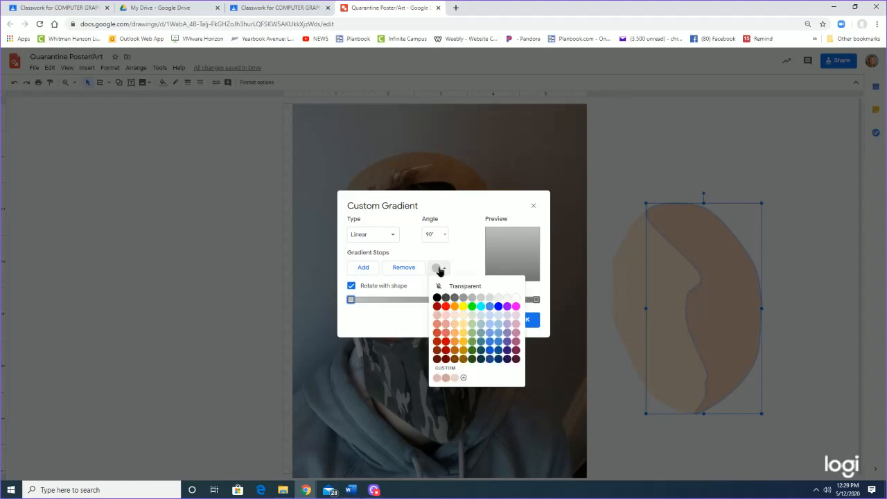
left_click(436, 379)
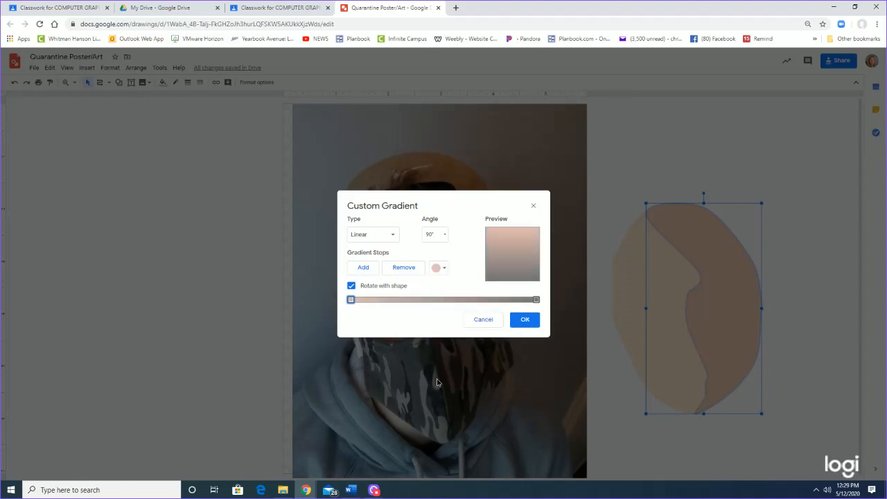
left_click(537, 299)
left_click(439, 268)
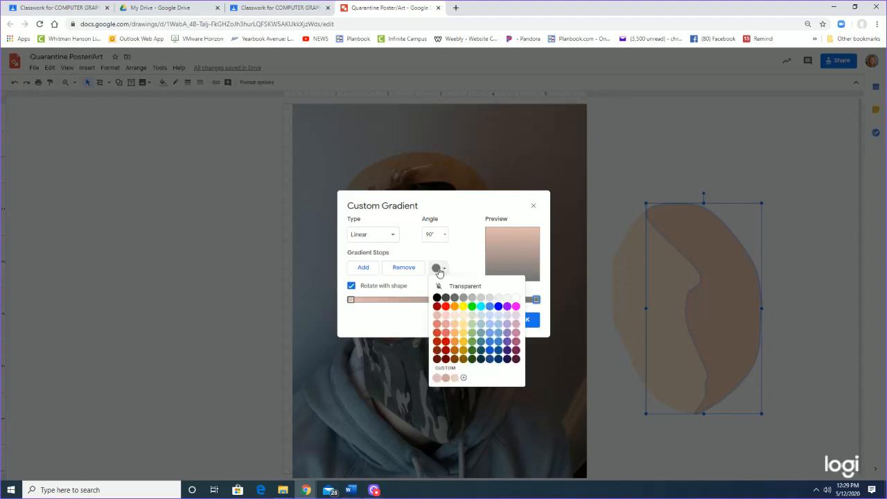
left_click(446, 377)
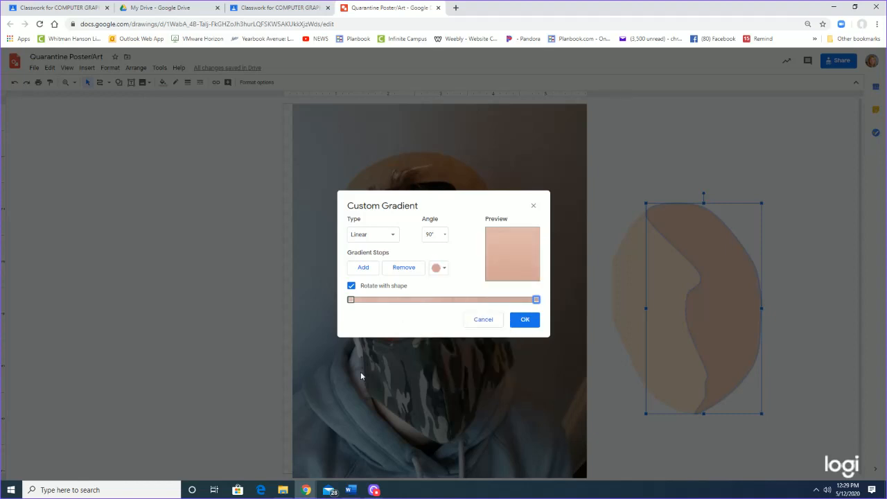
left_click(521, 320)
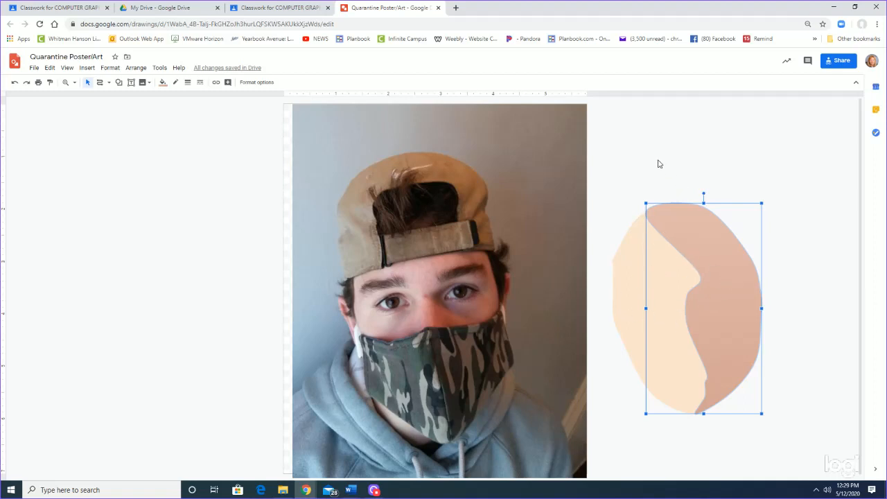
Step: Group the face and shadow shapes, and move the group onto the page over the face in the photo
left_click_drag(612, 163, 766, 419)
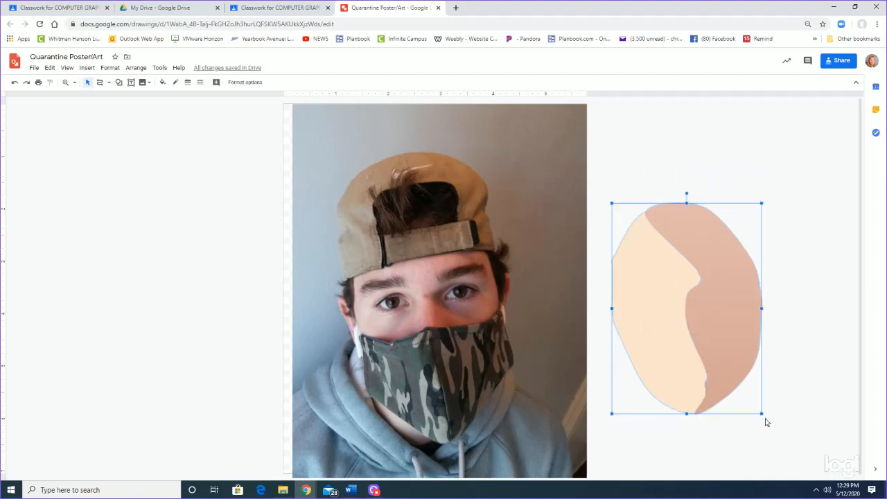
right_click(696, 285)
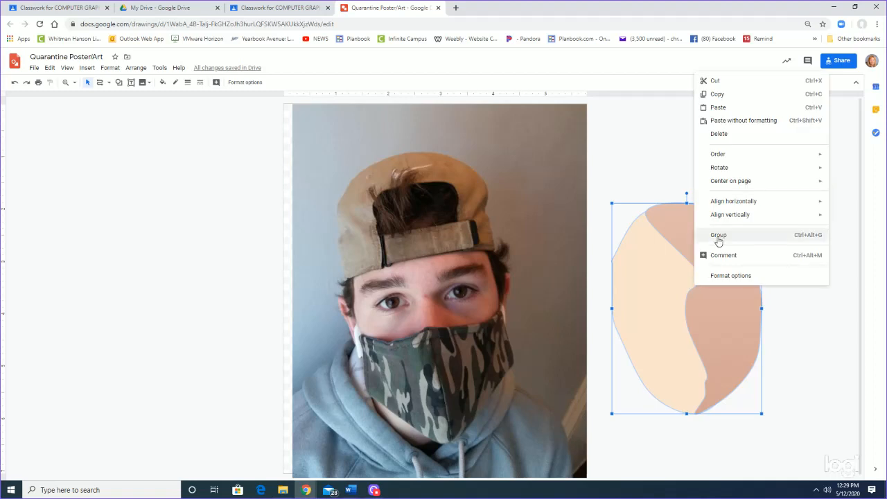
left_click(719, 236)
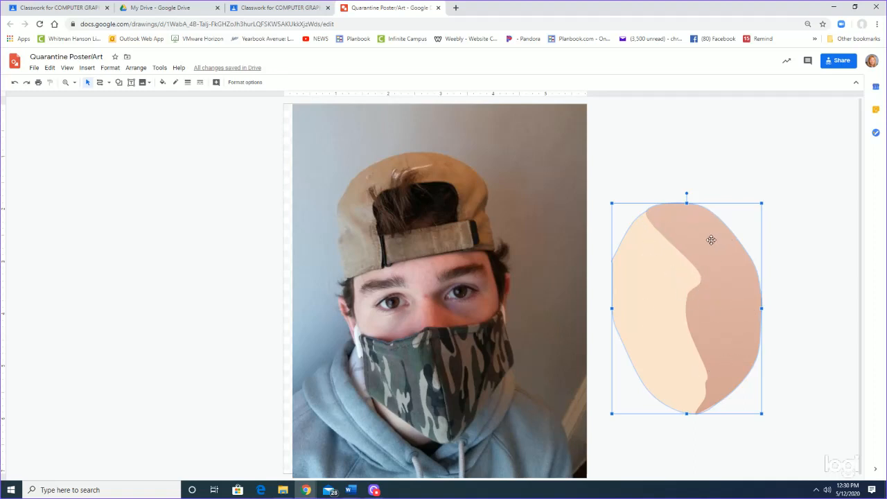
left_click_drag(711, 240, 450, 252)
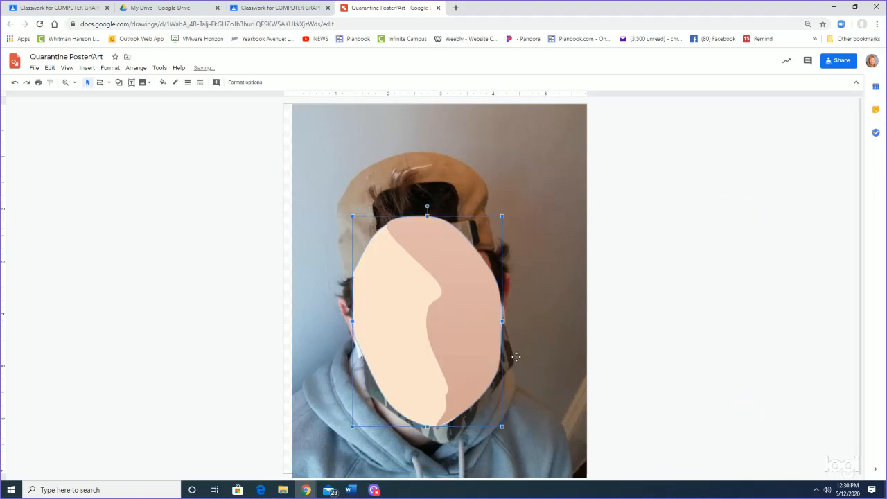
left_click_drag(426, 278, 407, 276)
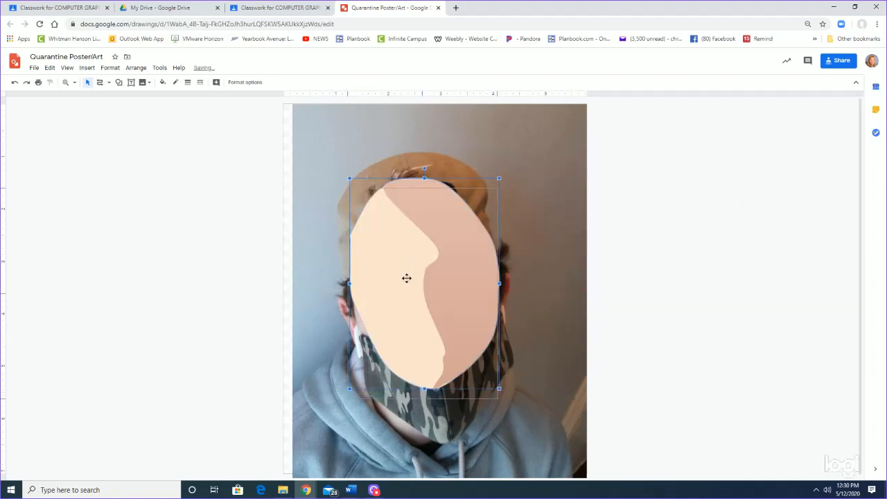
Step: Shrink the reference photo to thumbnail size and move it off the page, leaving only the face on the canvas
left_click(536, 189)
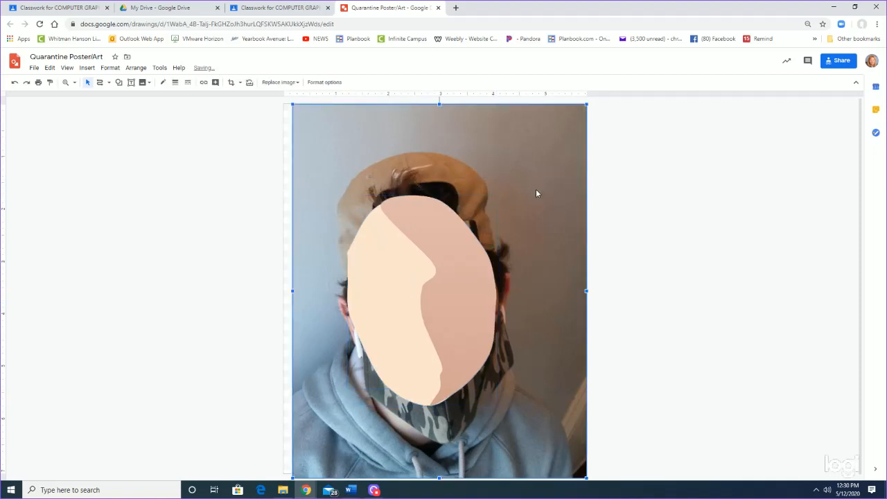
left_click_drag(586, 104, 338, 421)
left_click_drag(302, 444, 92, 417)
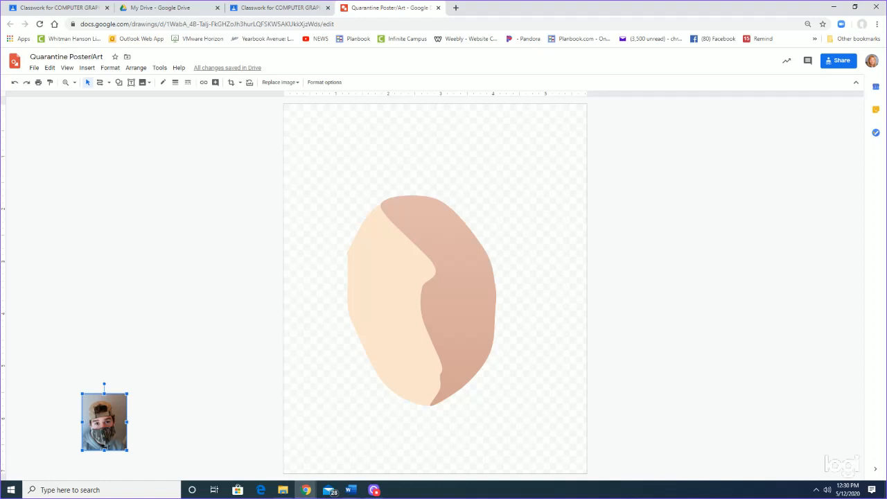
Step: Switch to the separate browser window with the finished Ry Mask drawing and maximize it
key("alt+Tab")
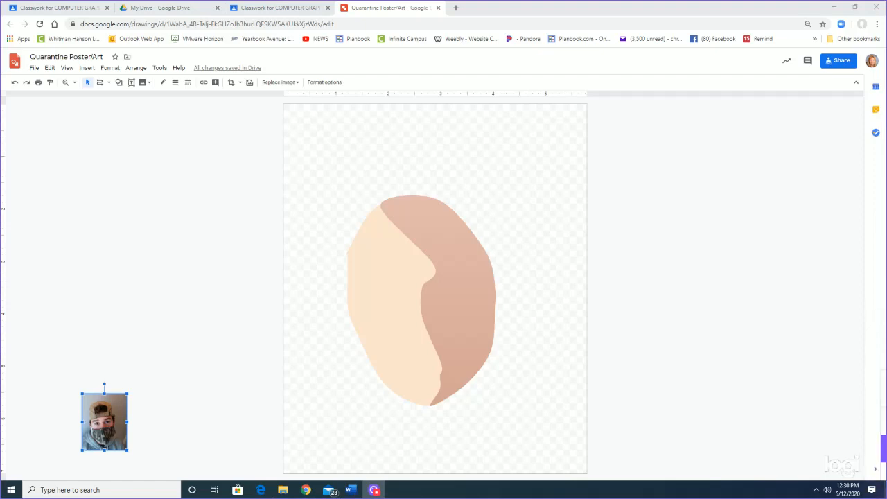
left_click_drag(886, 207, 192, 45)
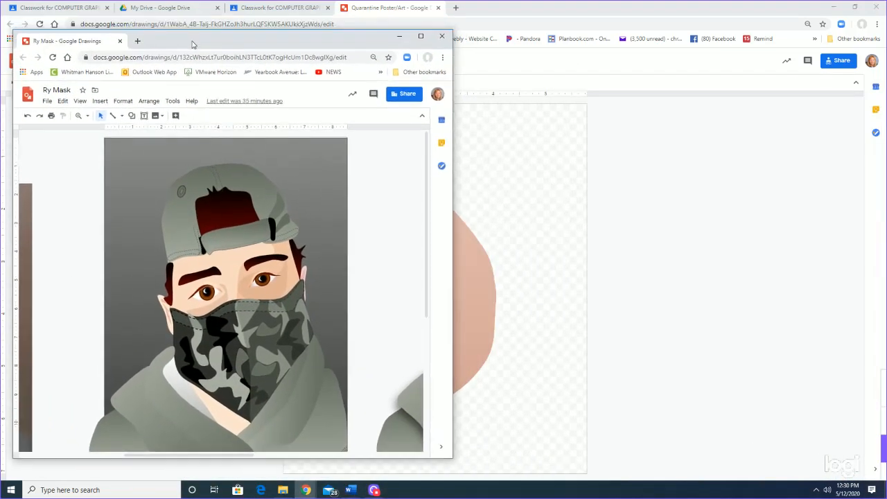
left_click(420, 35)
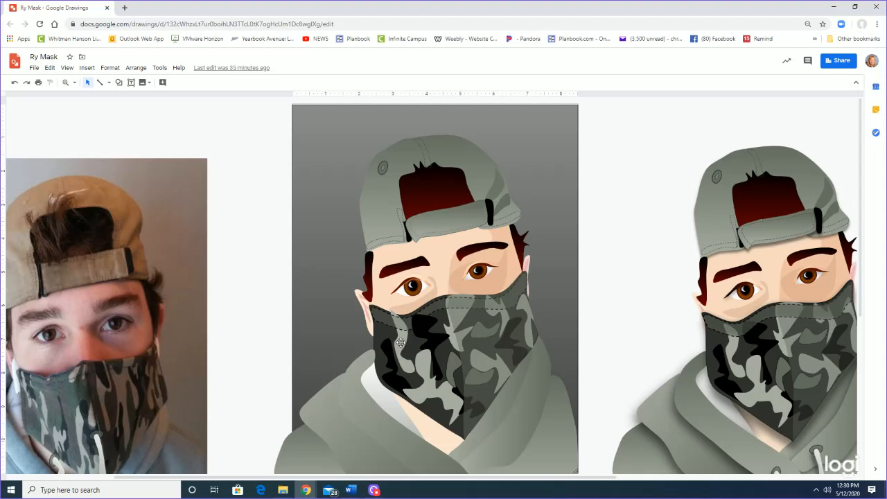
Step: Examine the individual camouflage, trim and base shapes that make up the mask in both finished portraits
left_click(445, 349)
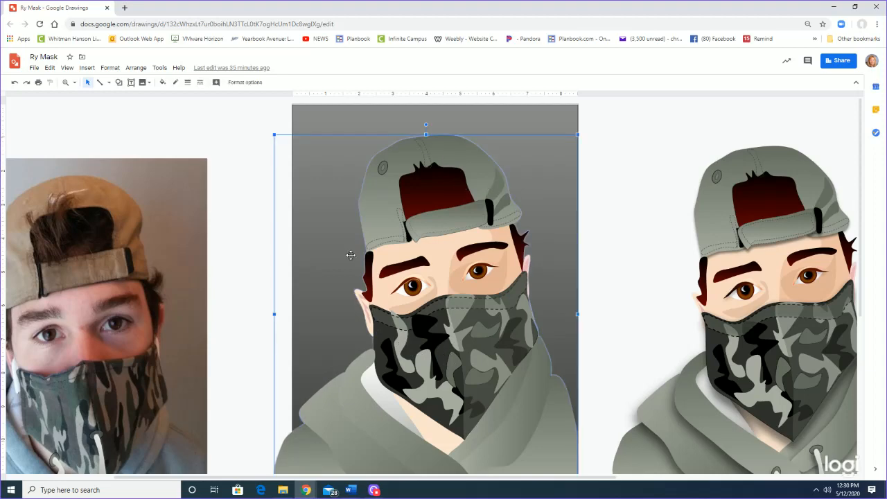
left_click(425, 357)
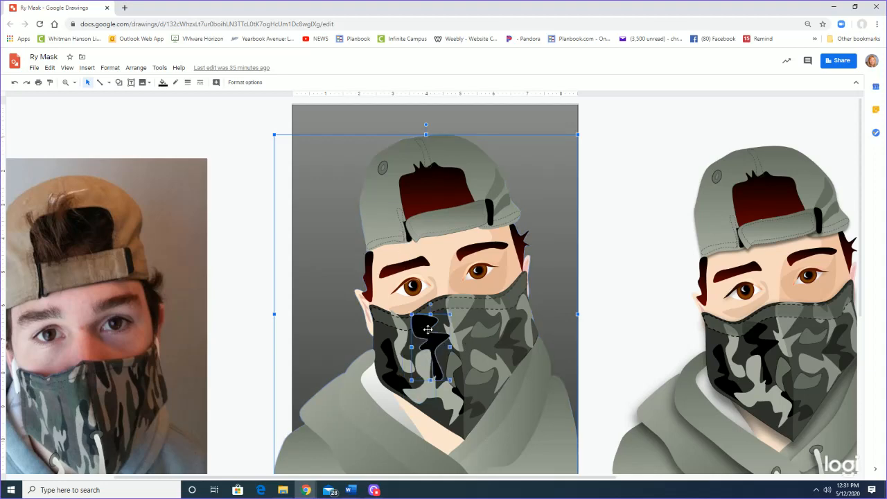
left_click(522, 287)
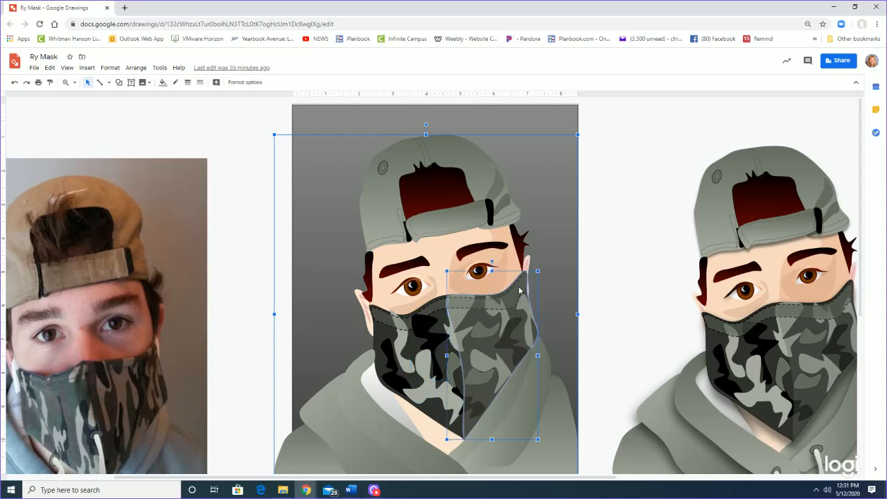
left_click(739, 339)
left_click(739, 342)
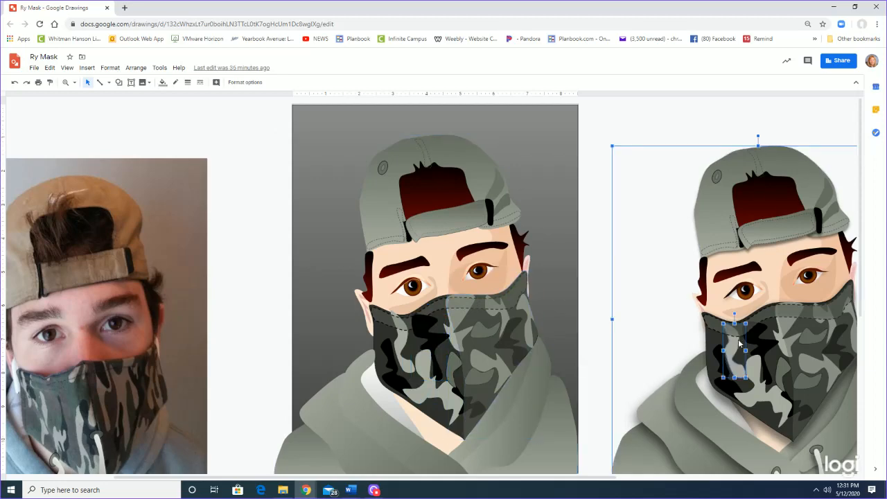
left_click(716, 321)
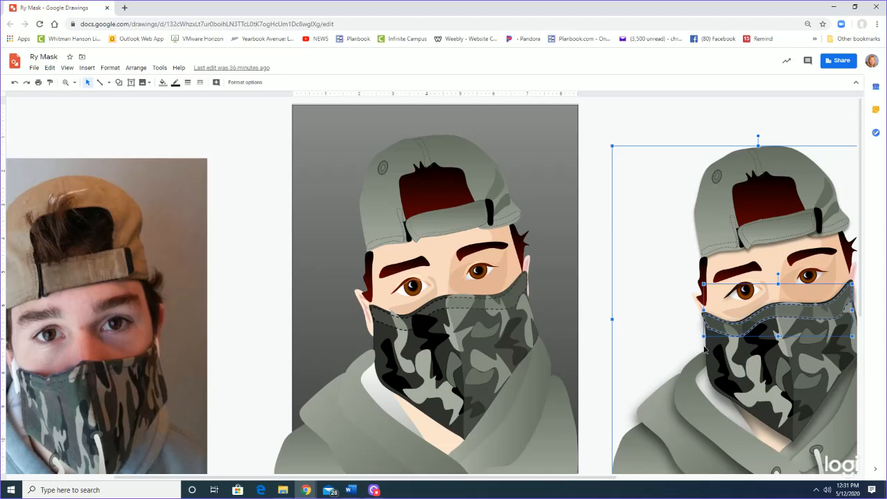
left_click(704, 349)
left_click(708, 343)
left_click(709, 345)
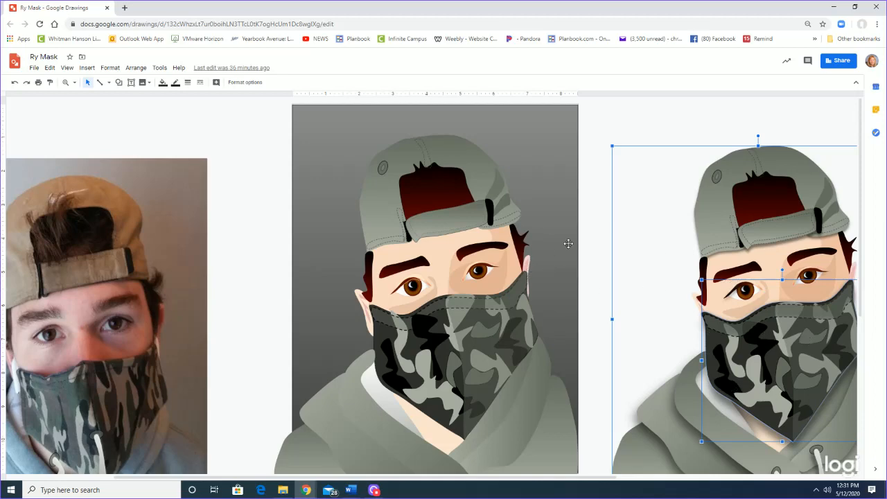
Step: Examine the iris and other eye shapes inside the grouped portrait on the white background
left_click(592, 252)
left_click(744, 292)
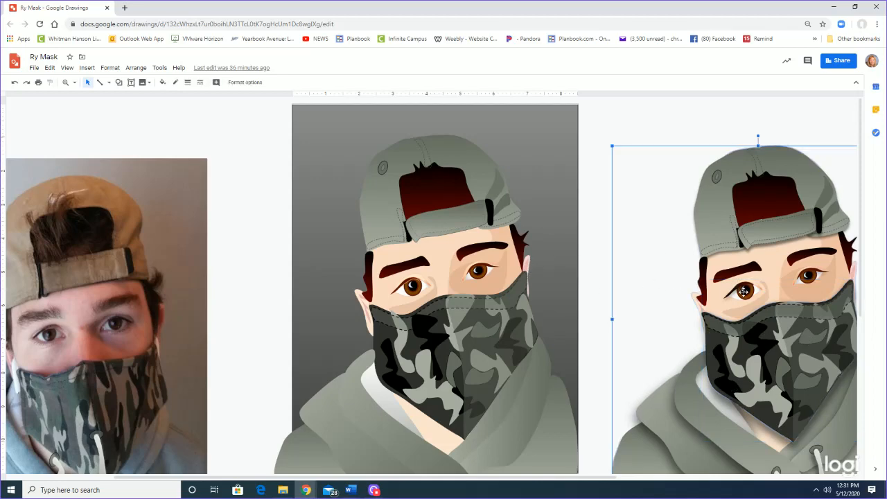
left_click(593, 234)
left_click(815, 276)
left_click(815, 275)
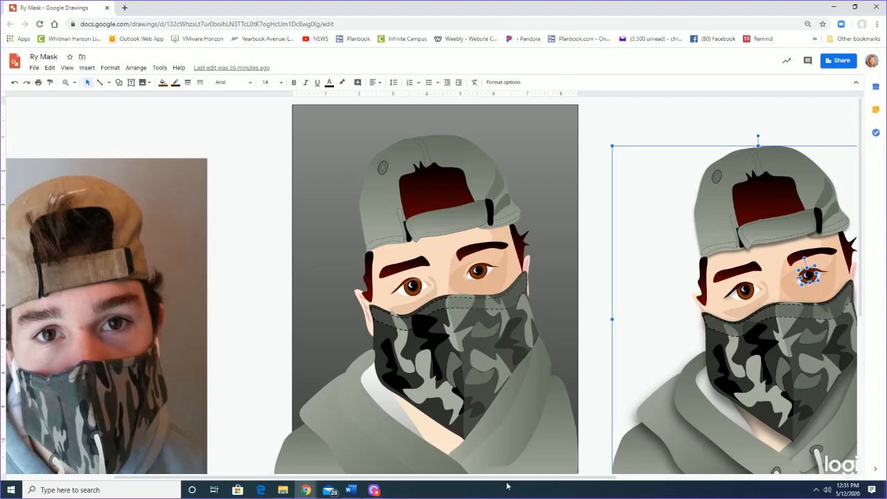
left_click_drag(501, 478, 558, 478)
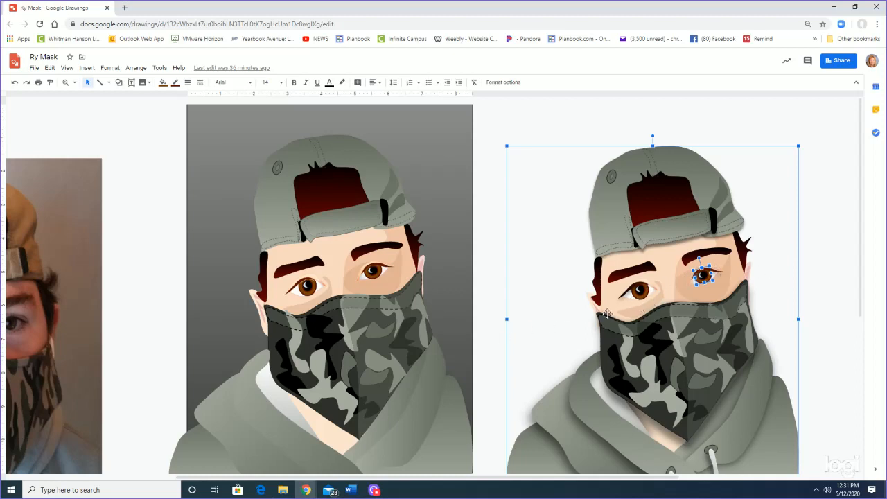
left_click(826, 267)
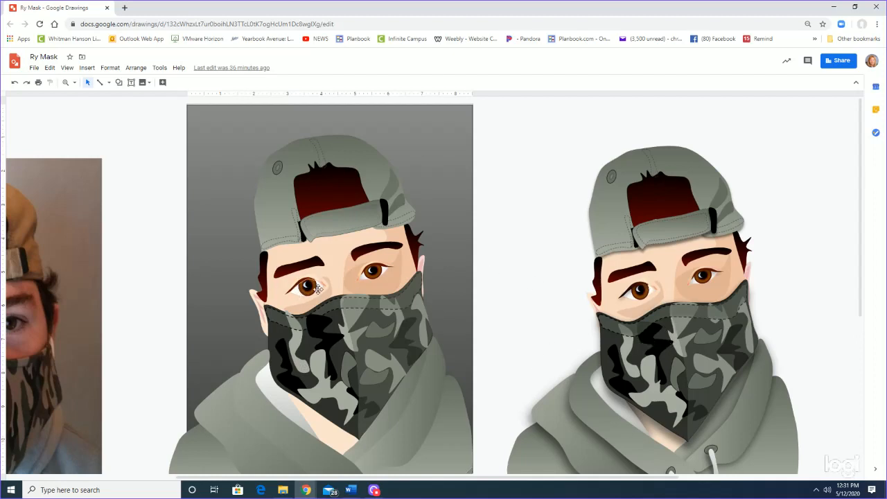
Step: Enlarge the gray-background portrait to 200% and inspect the upper lash line shape of the eye nearest the ear with pink inner shading
left_click(300, 281)
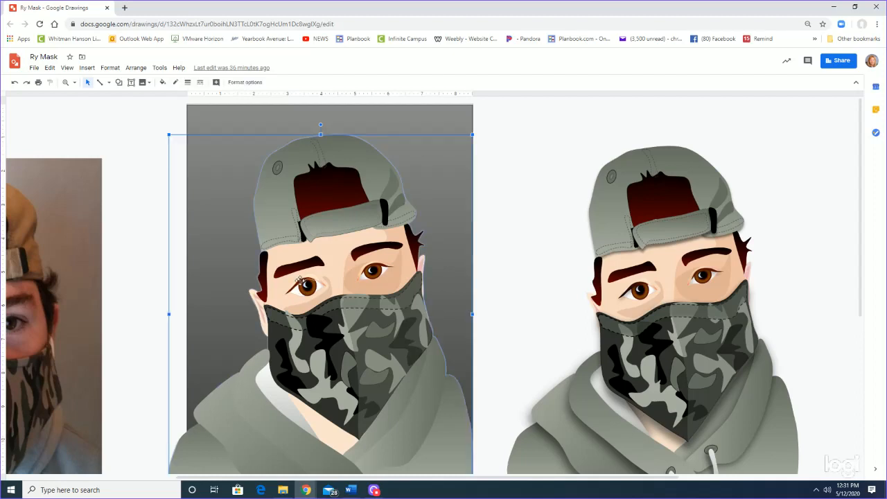
left_click(66, 84)
left_click(65, 84)
left_click(89, 109)
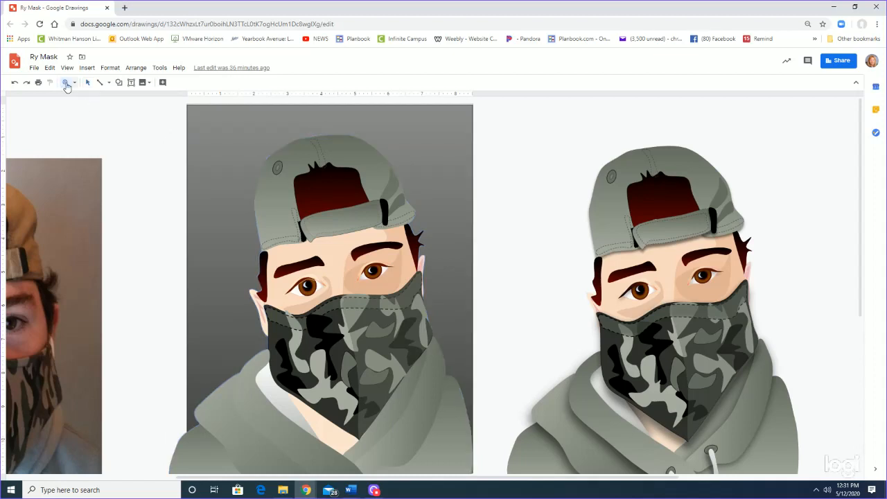
left_click(74, 83)
left_click(94, 123)
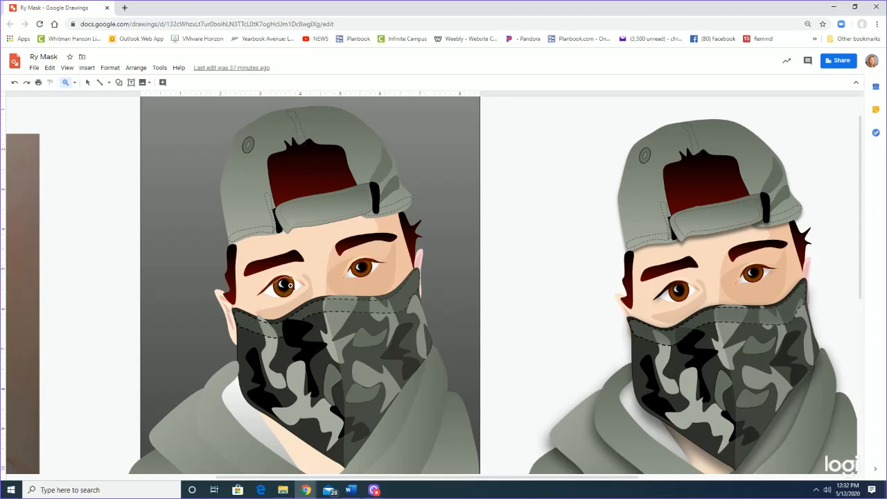
left_click(88, 82)
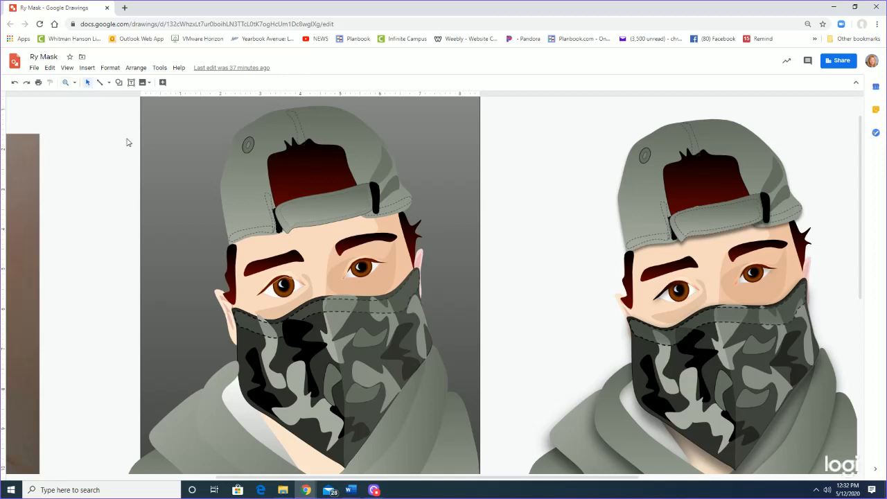
left_click(73, 84)
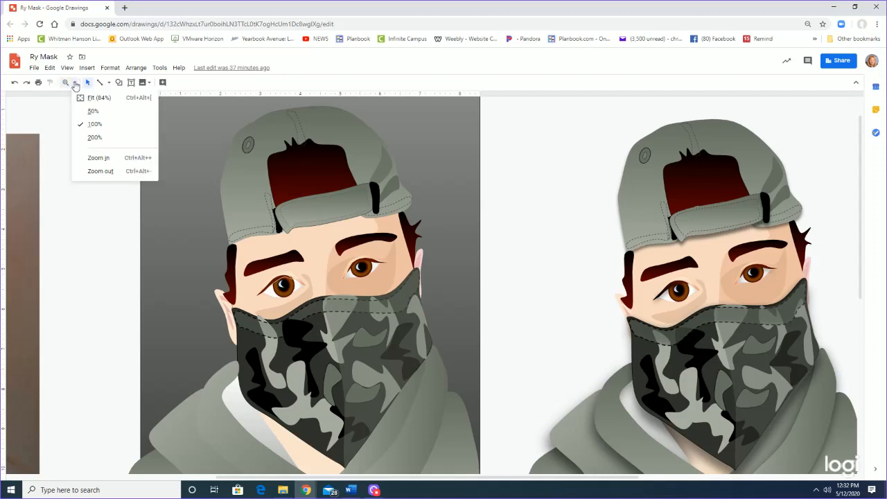
left_click(87, 138)
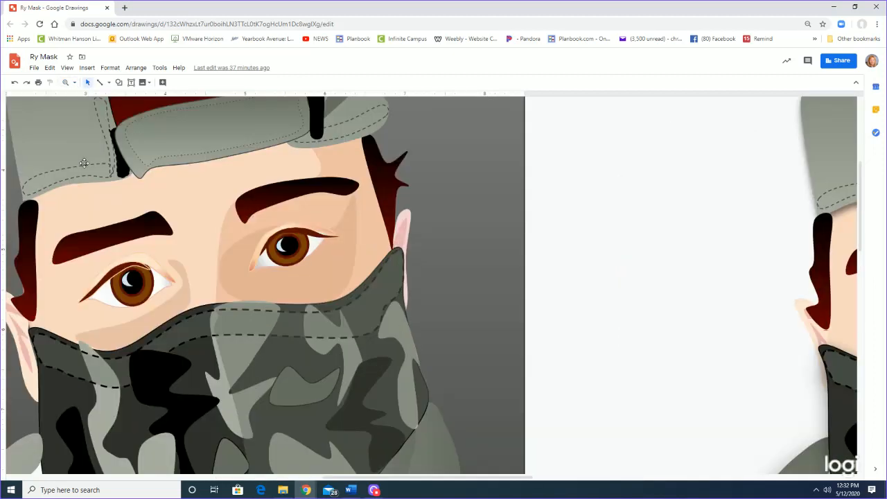
left_click(121, 269)
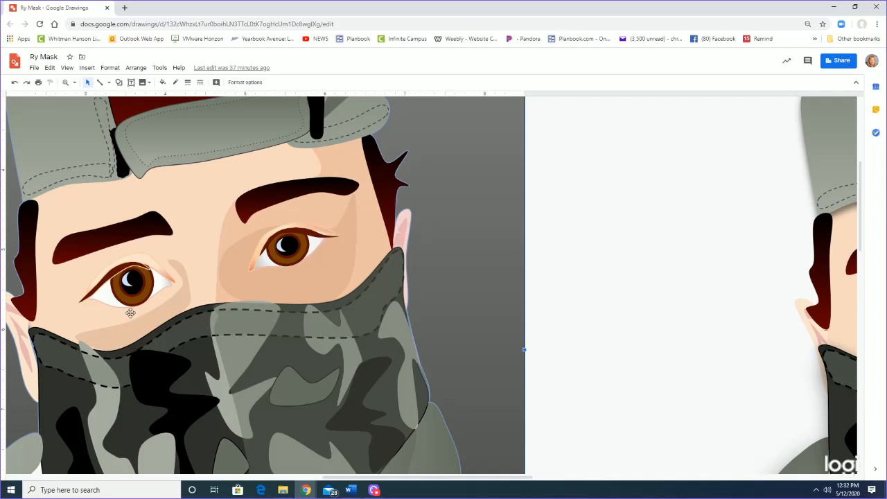
left_click(117, 267)
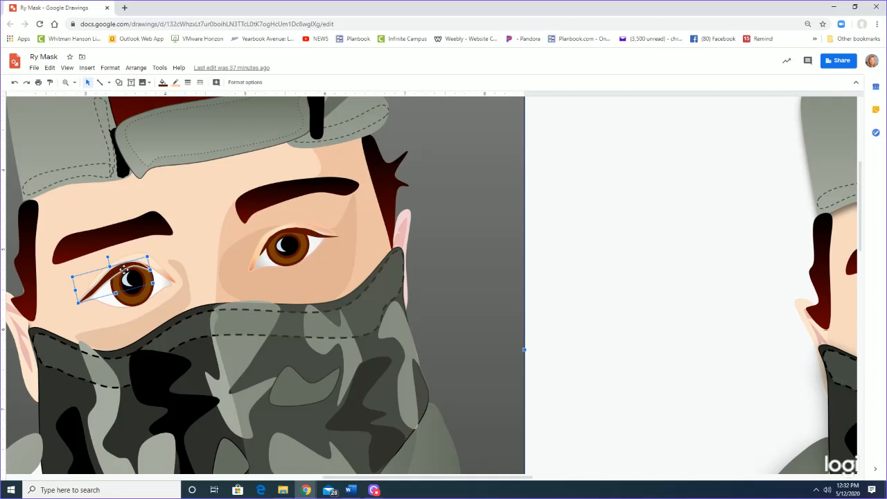
Step: Make the border of the selected upper lash line transparent in the gray-background portrait
left_click(176, 83)
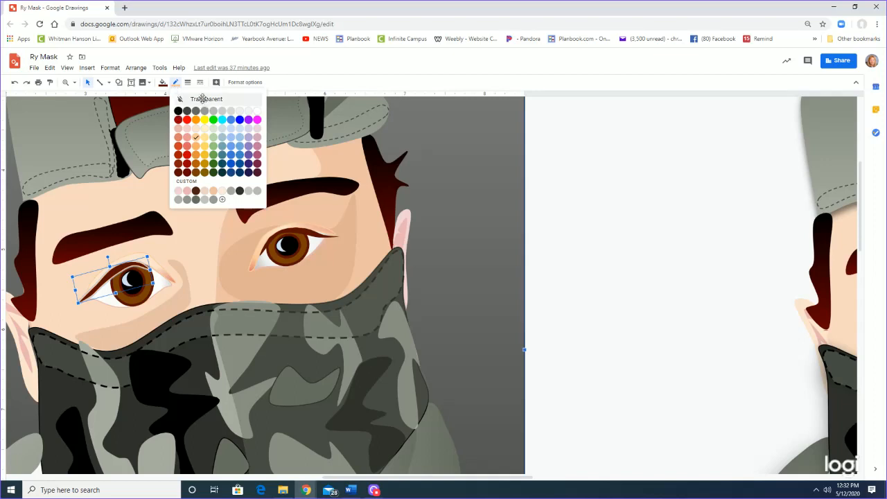
double_click(203, 98)
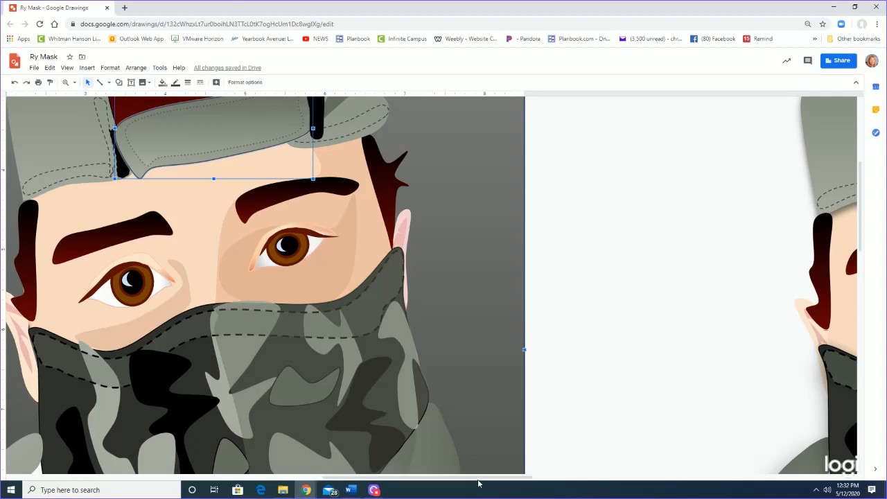
Step: Fill the right-hand eye's upper lash line in the white-background portrait with a custom linear gradient from dark reddish brown to black
left_click_drag(484, 478, 607, 484)
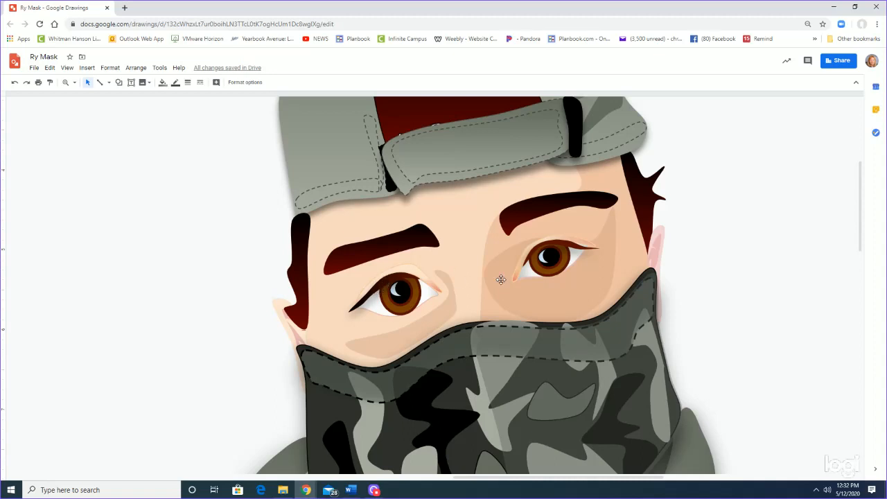
left_click(567, 240)
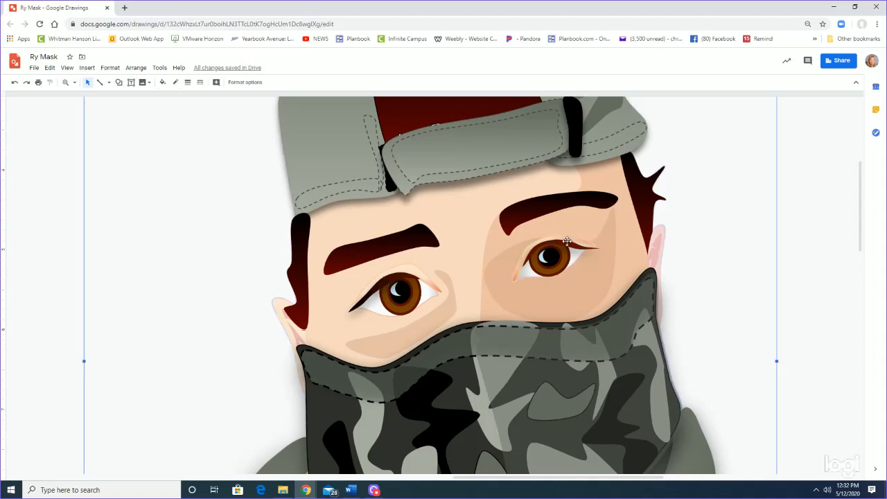
left_click(567, 247)
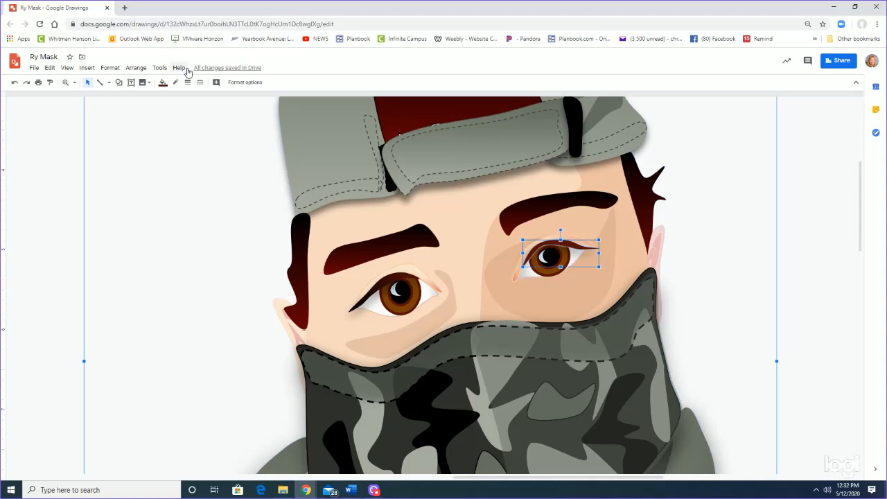
left_click(163, 83)
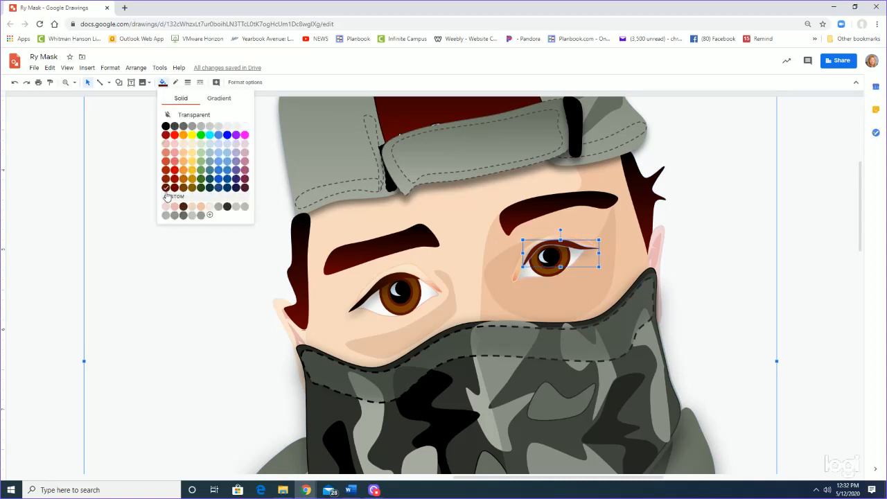
left_click(219, 99)
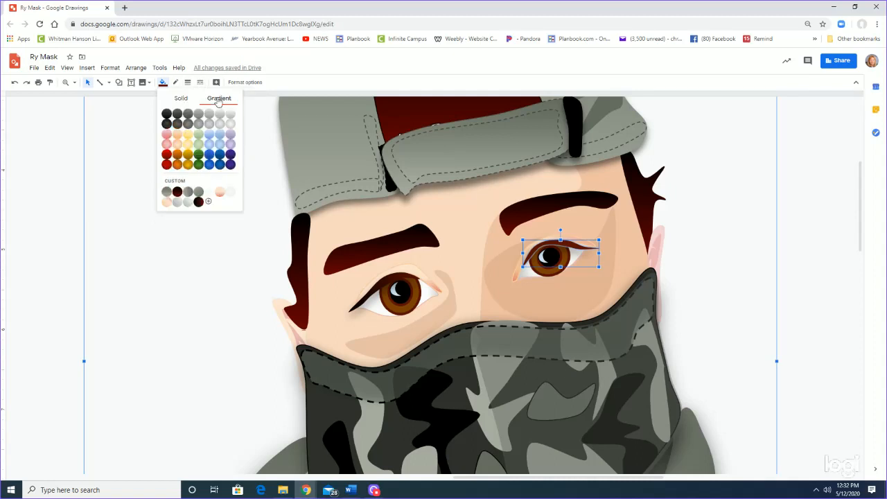
left_click(176, 188)
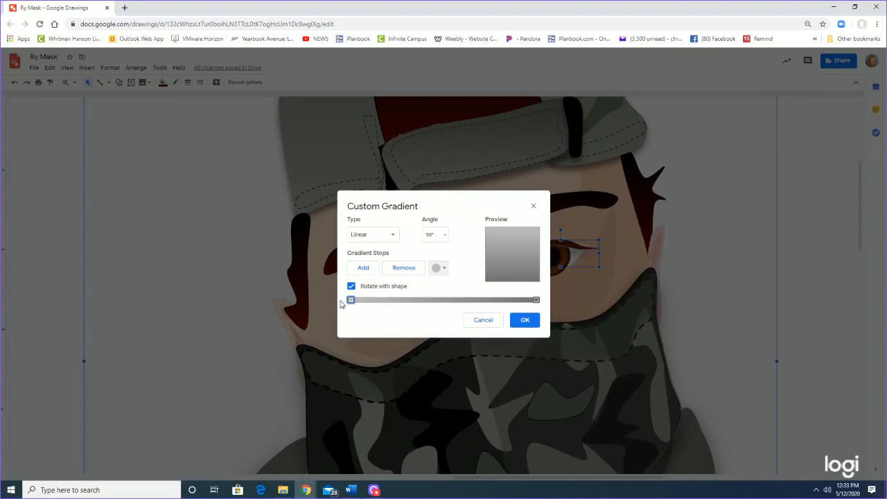
left_click(439, 268)
left_click(437, 359)
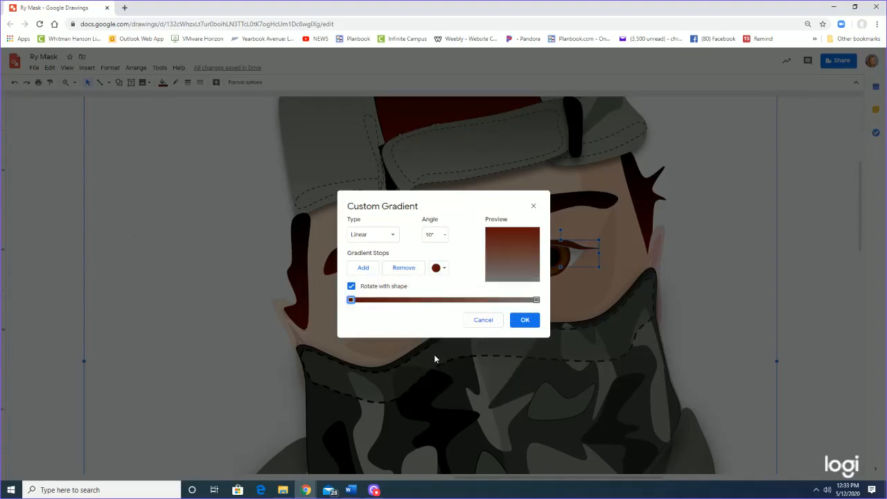
left_click(536, 299)
left_click(433, 270)
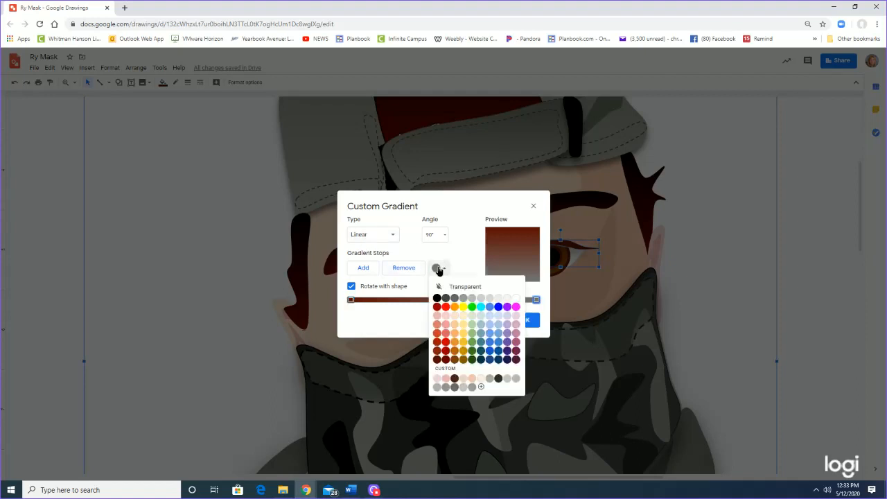
left_click(437, 299)
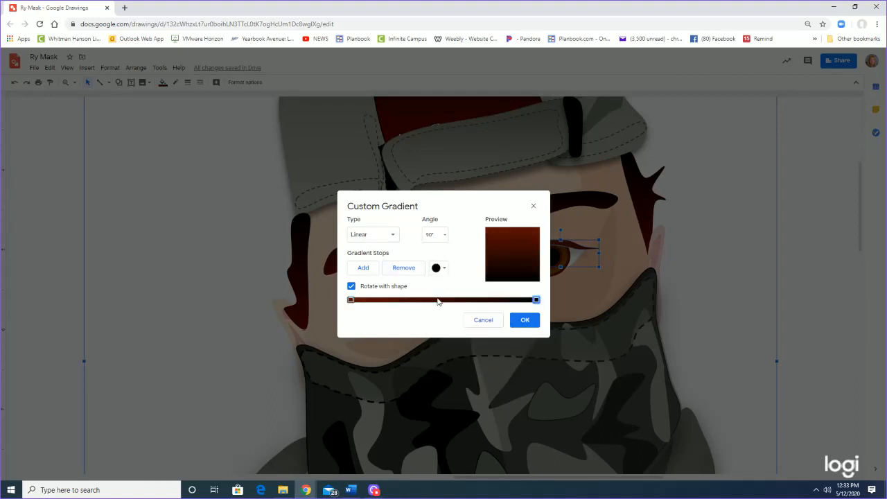
left_click(524, 321)
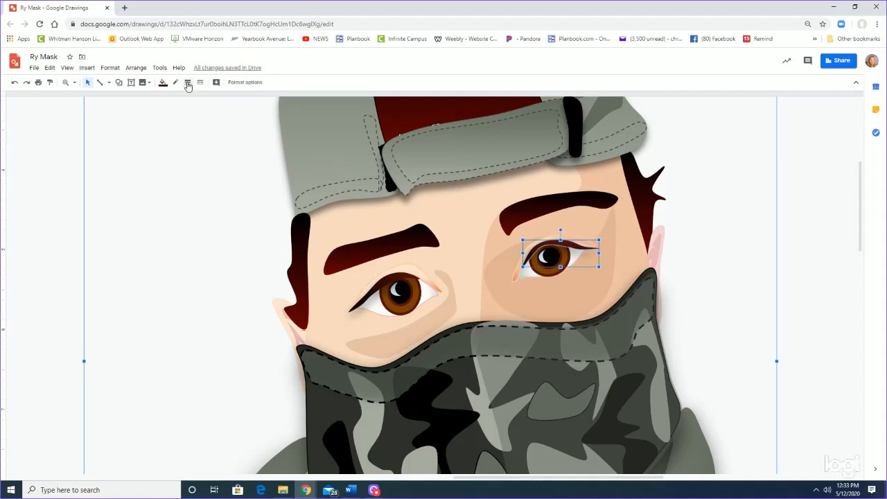
Step: Set the angle of the lash line's custom gradient to 270°
left_click(164, 85)
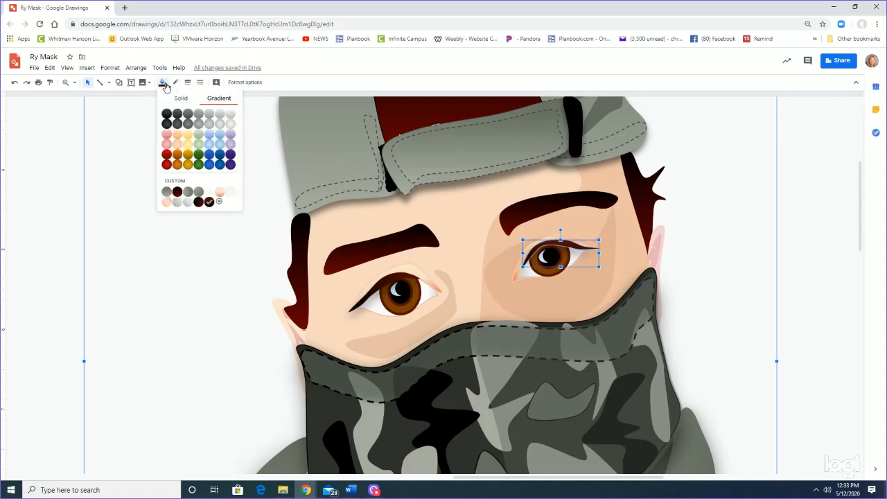
left_click(175, 181)
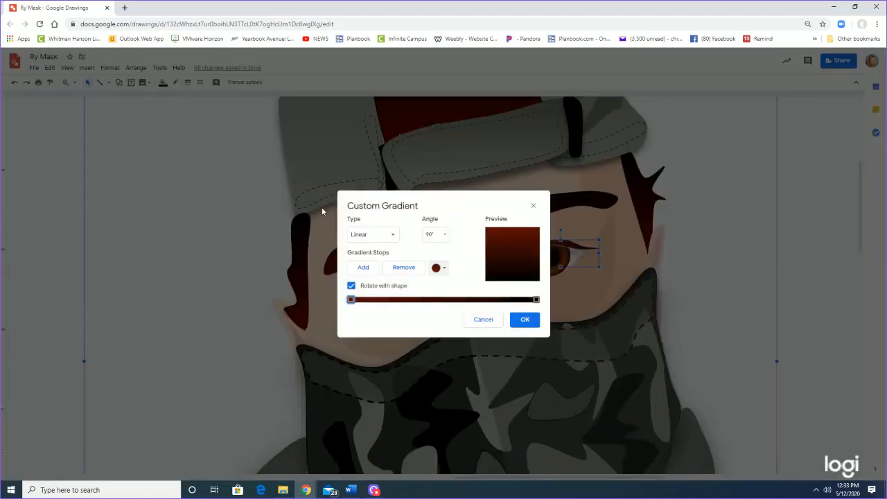
left_click(443, 237)
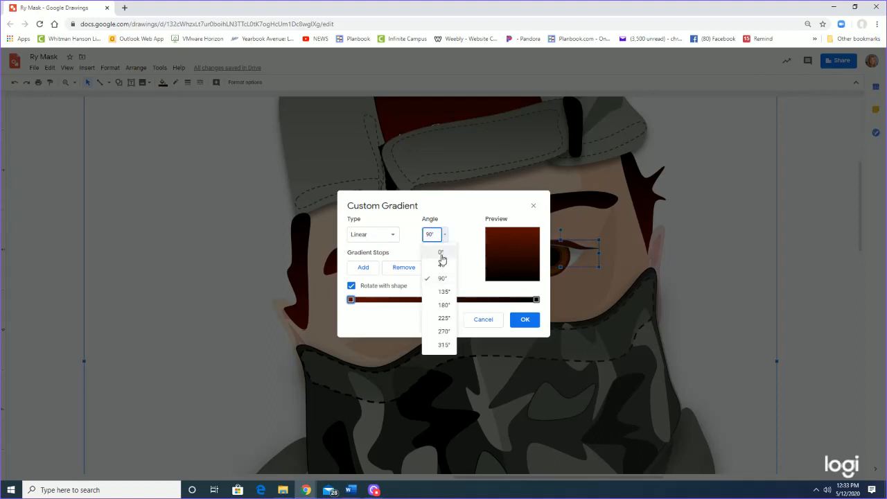
left_click(440, 332)
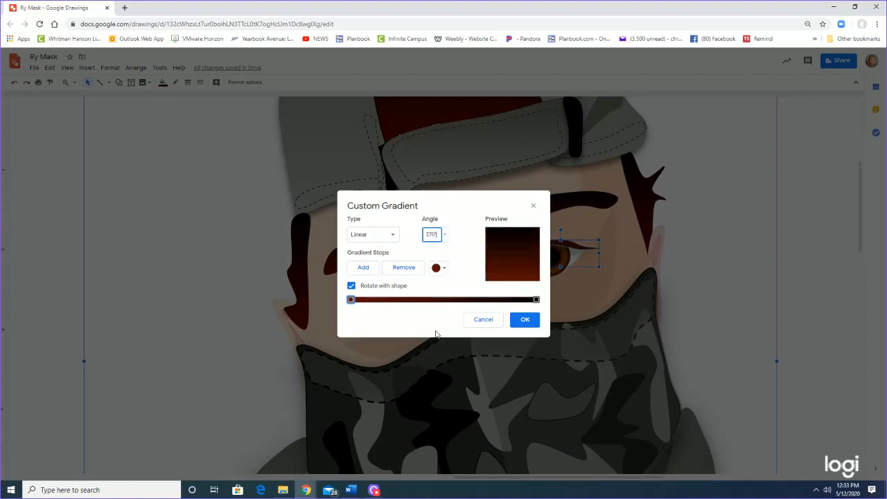
left_click(527, 320)
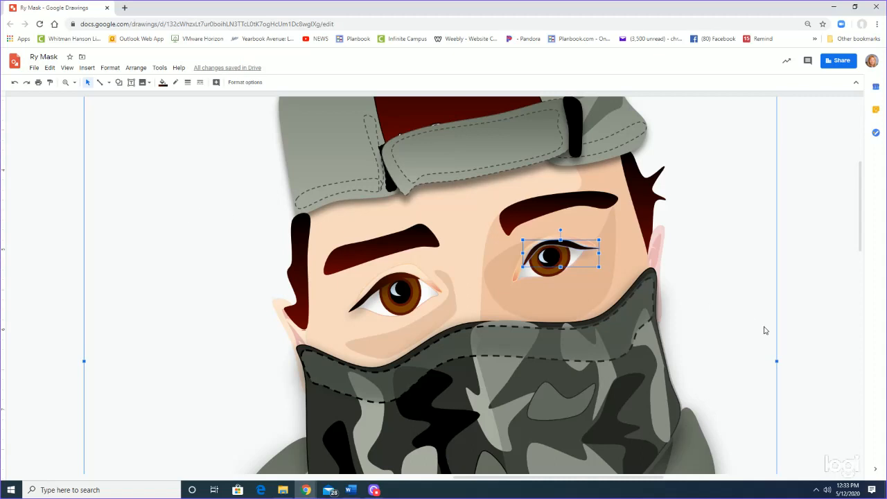
Step: Try a dotted border on the stitching outline of the cap's front flap, and restore the dashed style
left_click(434, 156)
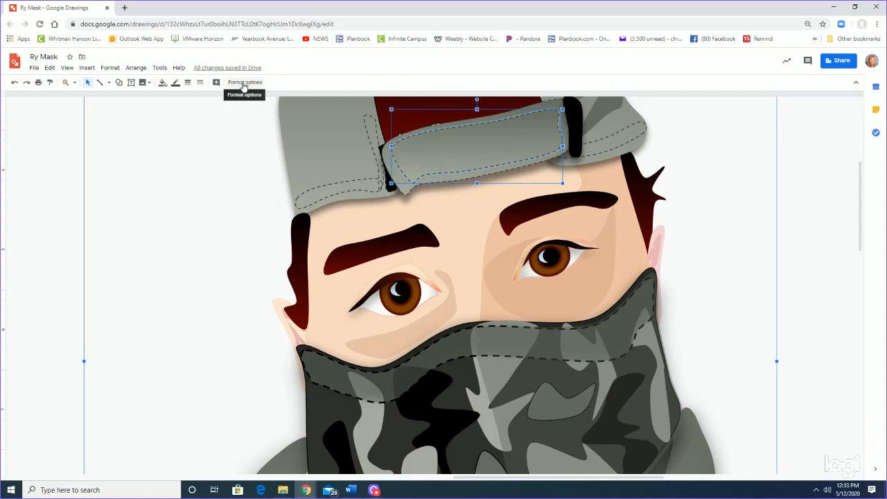
left_click(200, 82)
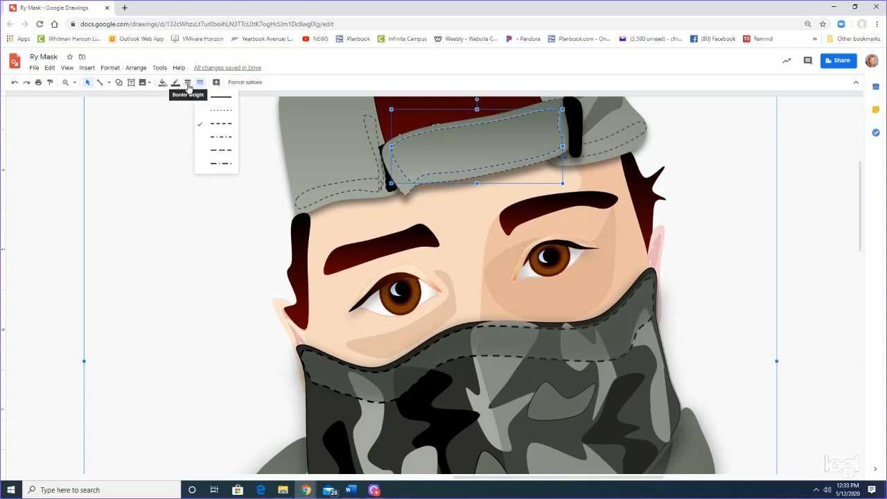
left_click(212, 110)
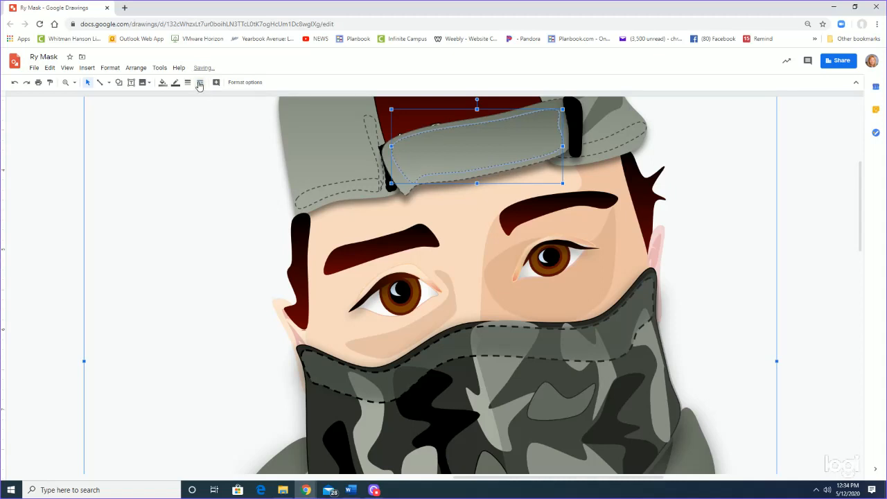
left_click(200, 82)
left_click(213, 124)
Step: Recolor the dashed stitching on the cap's front flap with the custom dark gray
left_click(176, 83)
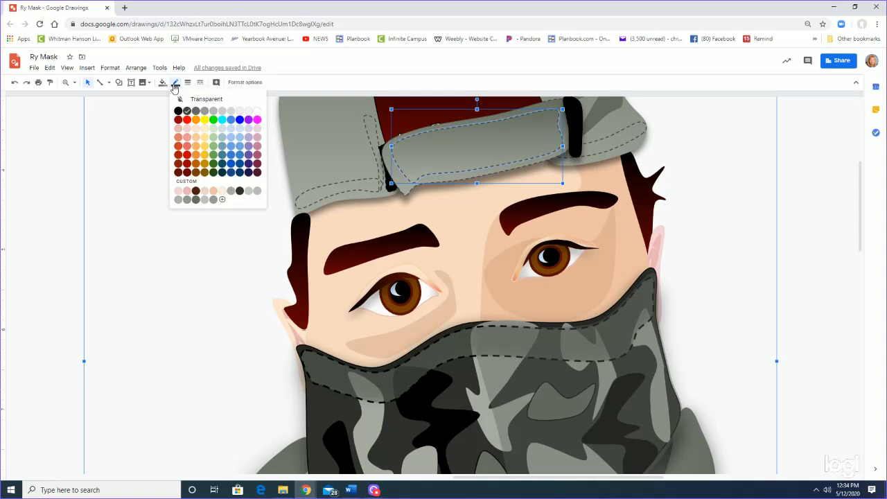
left_click(196, 200)
left_click(144, 215)
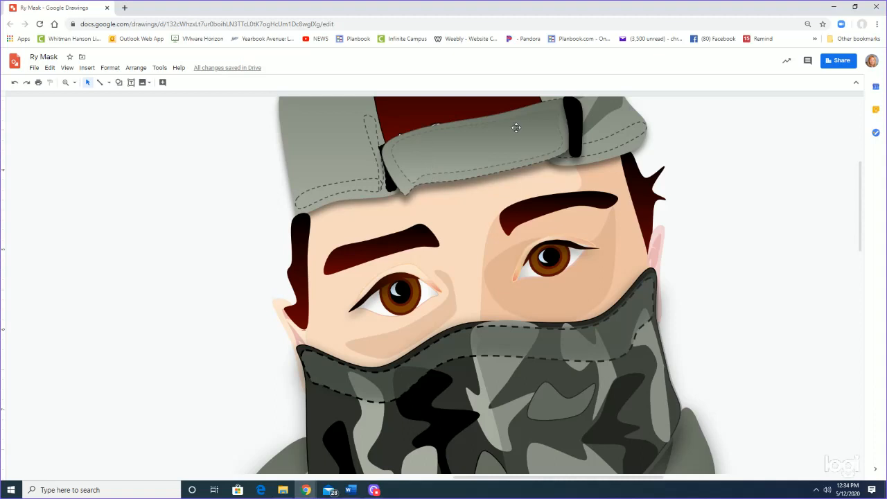
Step: Select the cap's front flap behind the stitching and check its border weight options
left_click(433, 162)
left_click(404, 170)
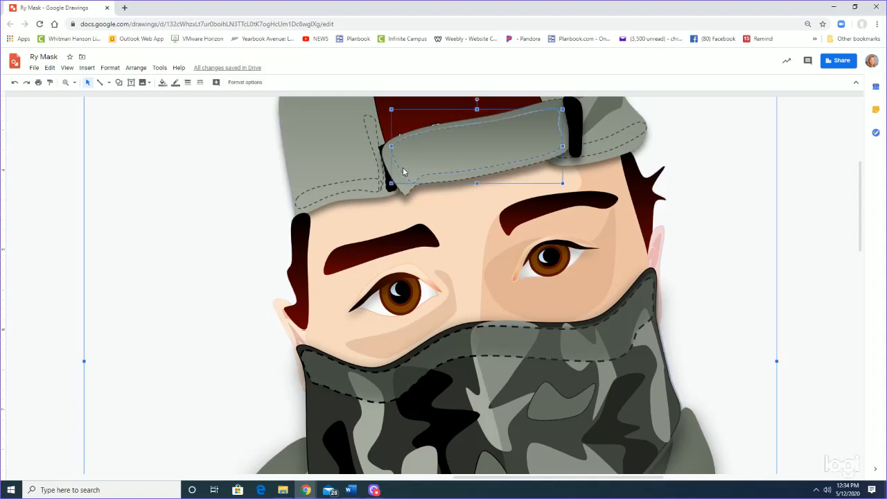
left_click(403, 193)
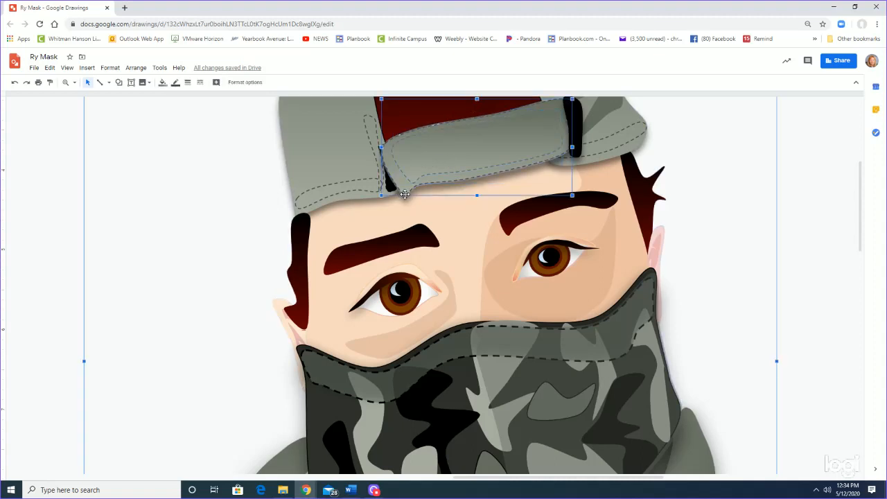
left_click(188, 82)
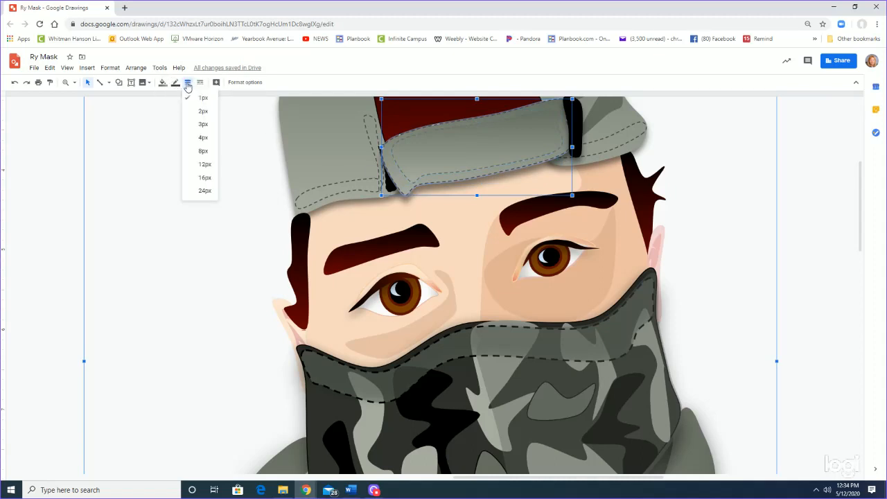
left_click(145, 134)
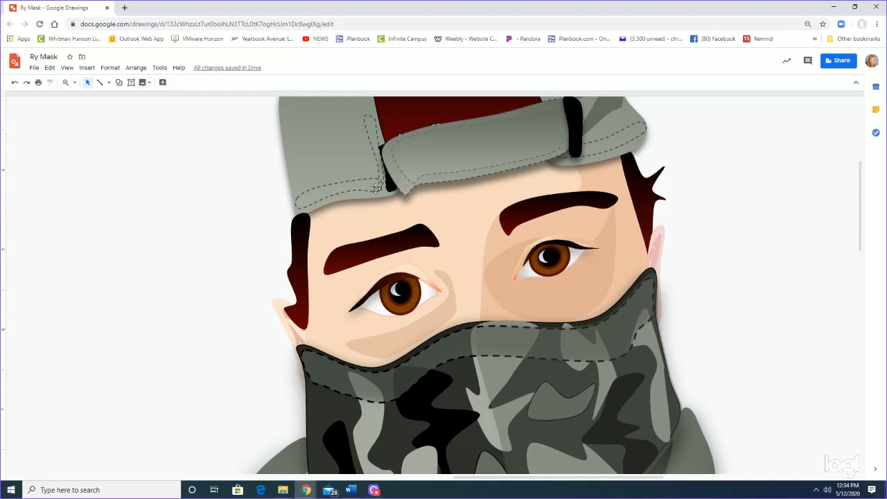
Step: Nudge the cap's front flap shape slightly and open its curve points for editing
left_click(392, 175)
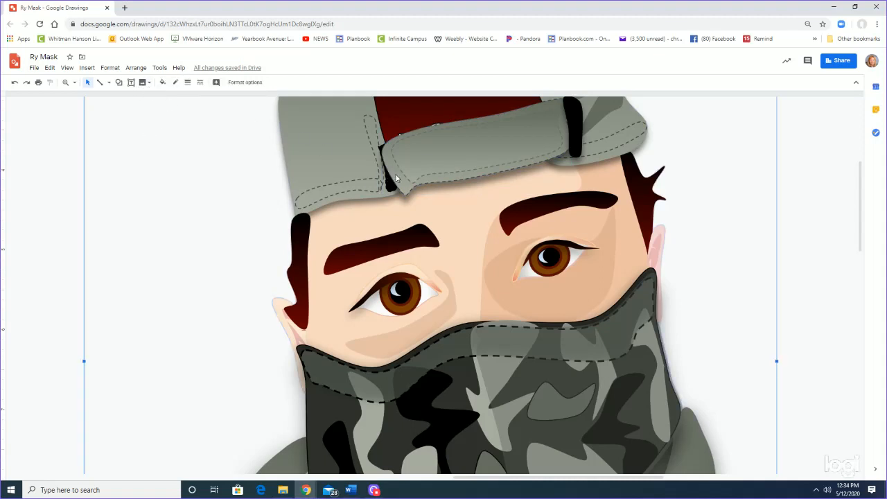
left_click(397, 179)
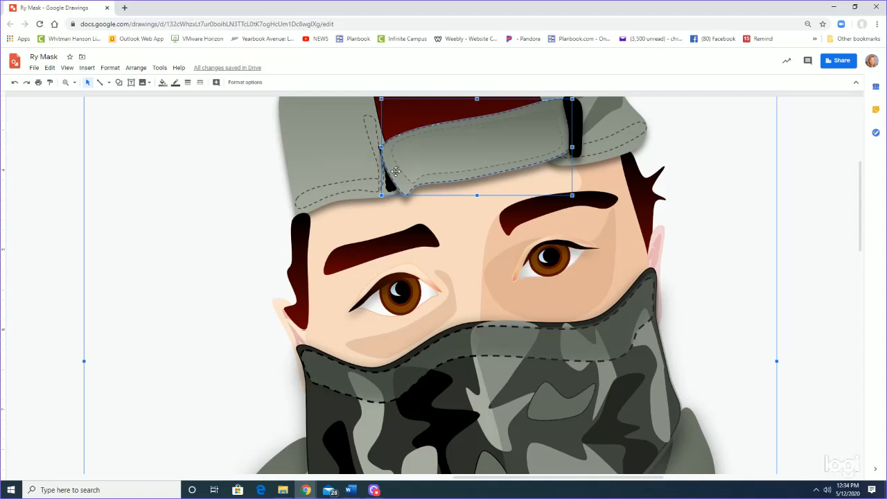
left_click_drag(390, 170, 391, 171)
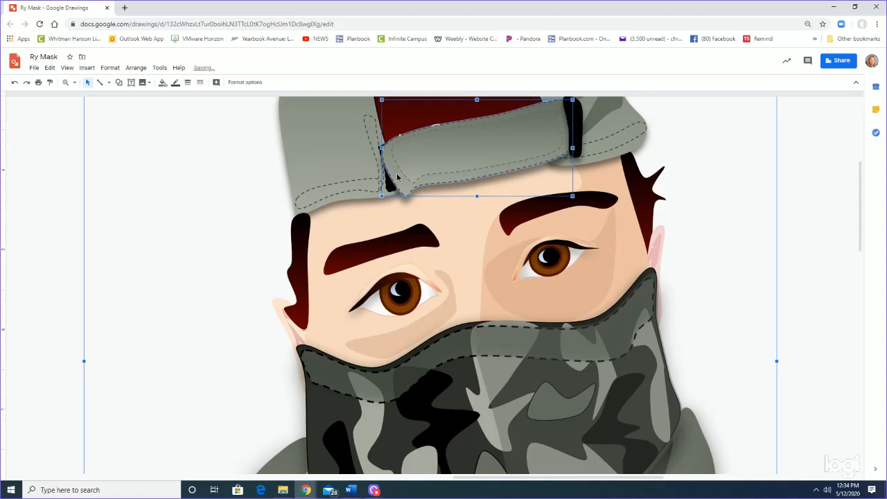
double_click(397, 175)
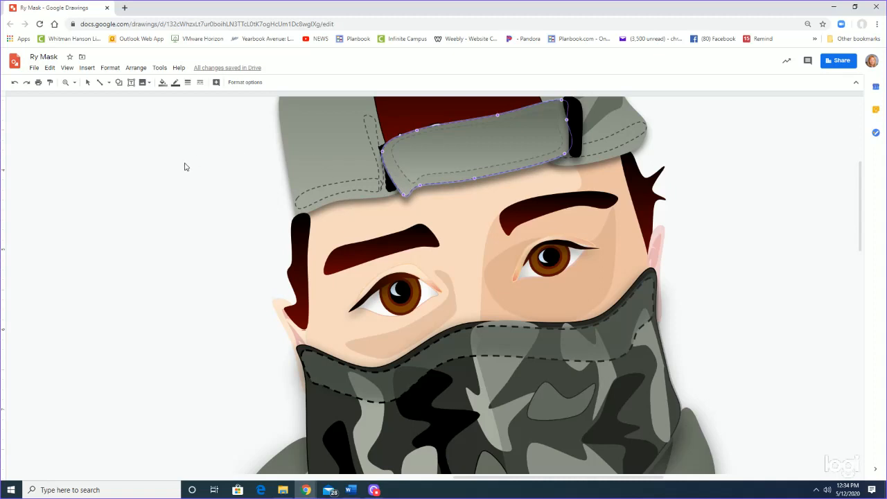
Step: Set the front flap's border style to solid and its border color to transparent
left_click(199, 82)
left_click(213, 99)
left_click(176, 83)
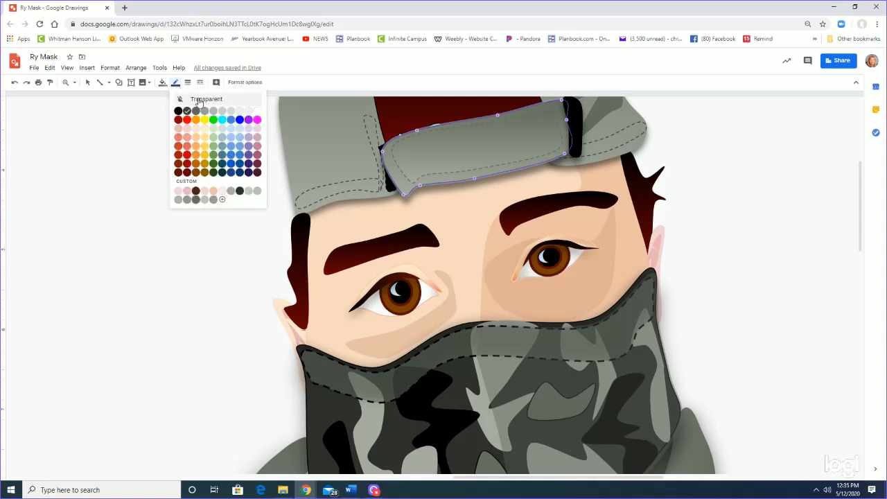
left_click(198, 101)
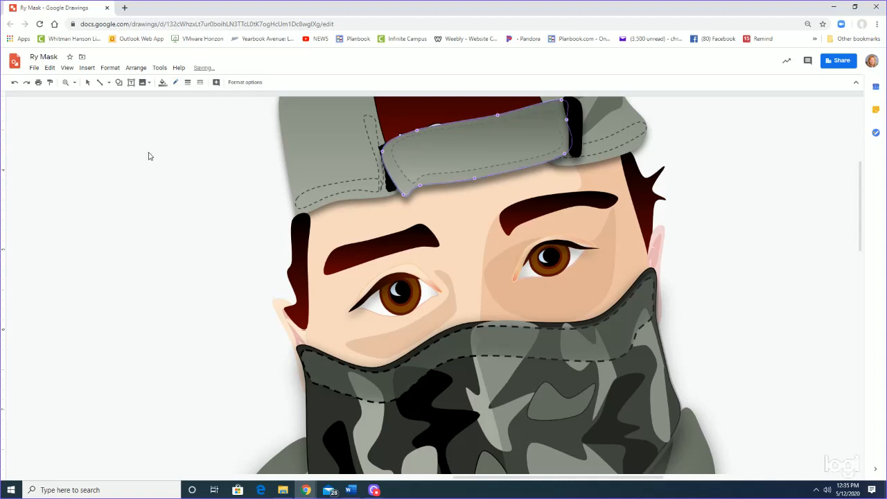
Step: Color the front flap's border with the custom dark gray and deselect the shape
left_click(176, 84)
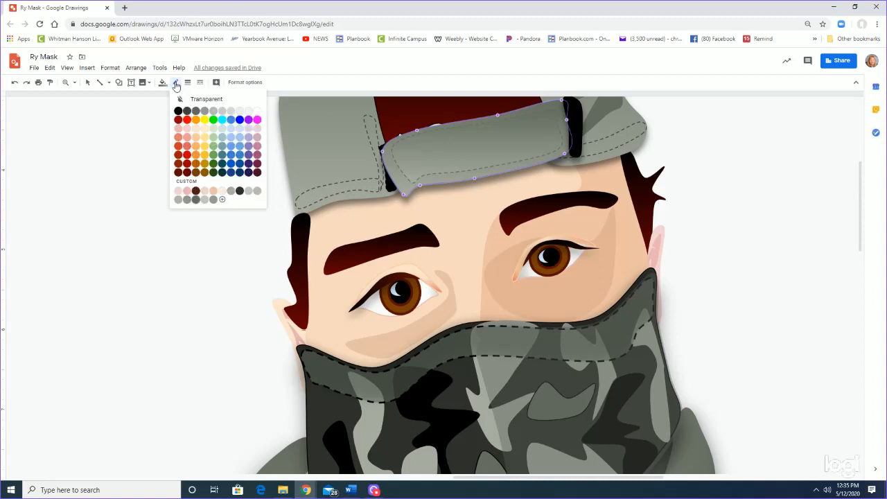
left_click(196, 200)
left_click(164, 236)
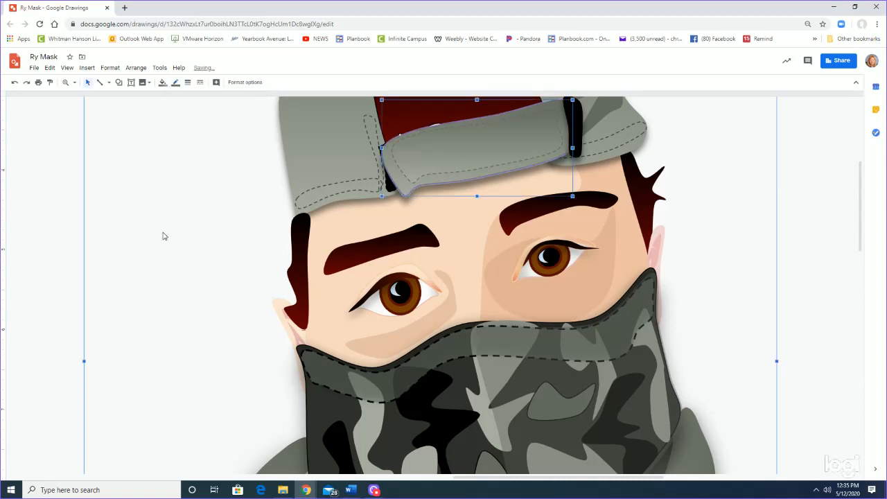
left_click(81, 244)
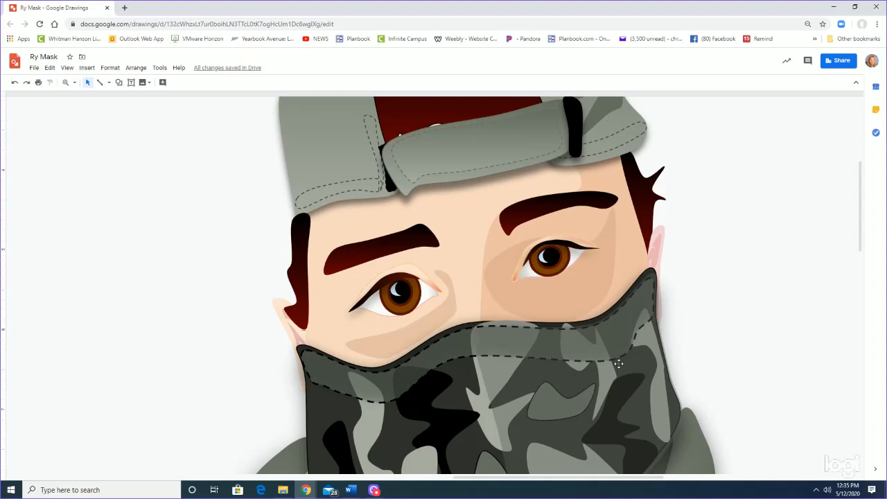
Step: Pull the top curve point of the light camo patch near the mask's ear-side edge down inside the mask outline
scroll(591, 365, "down", 3)
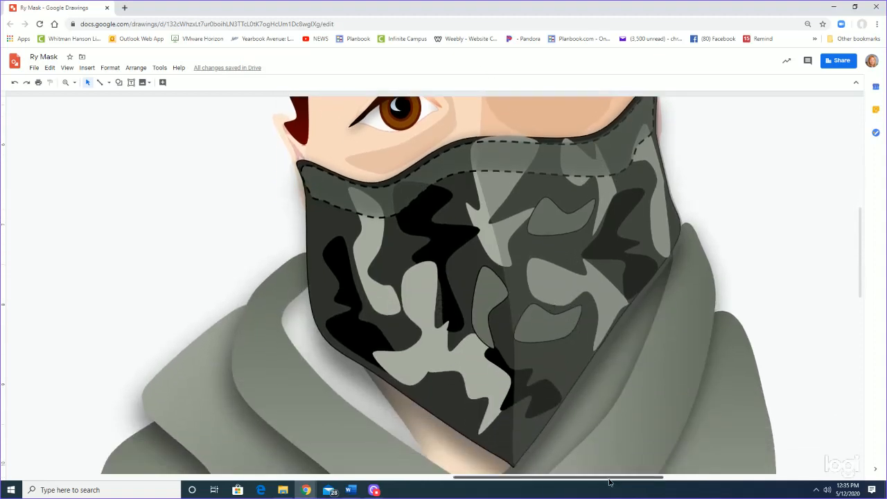
left_click_drag(641, 485, 419, 486)
left_click(554, 224)
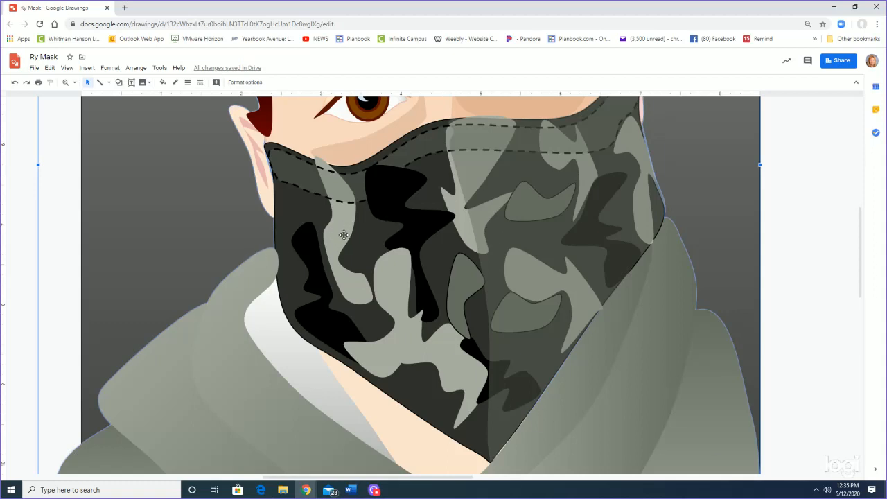
left_click(319, 159)
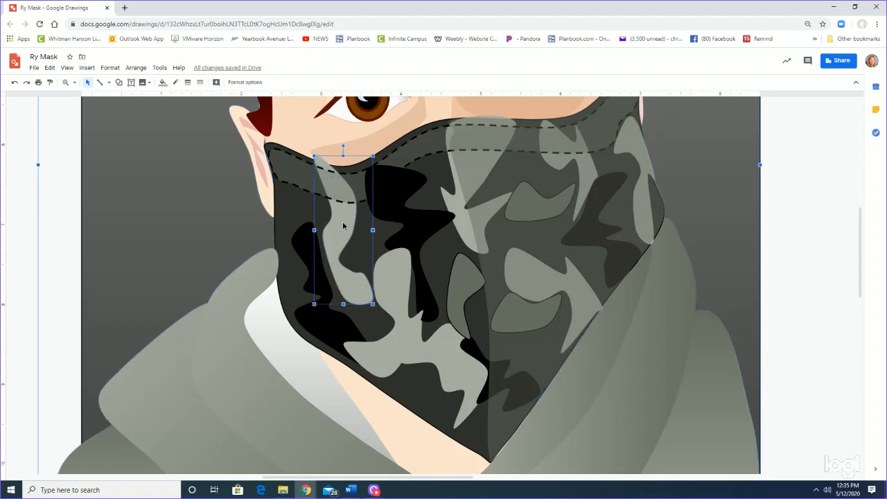
double_click(343, 226)
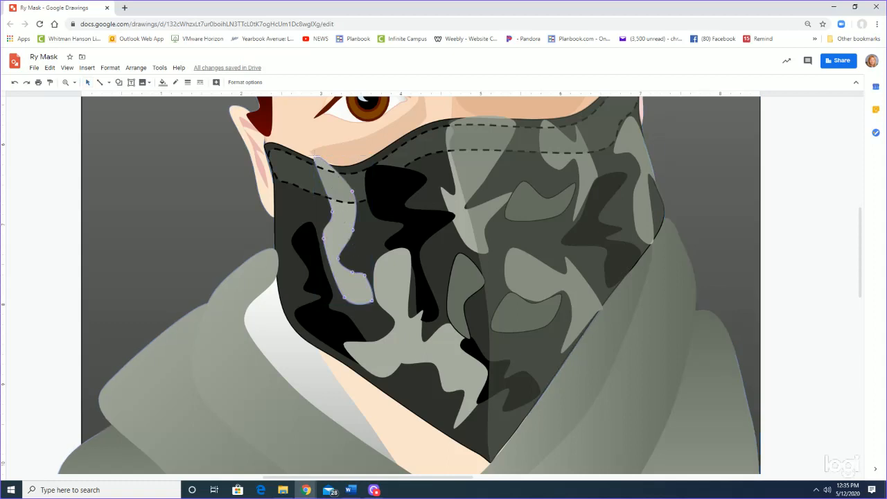
left_click_drag(316, 161, 317, 165)
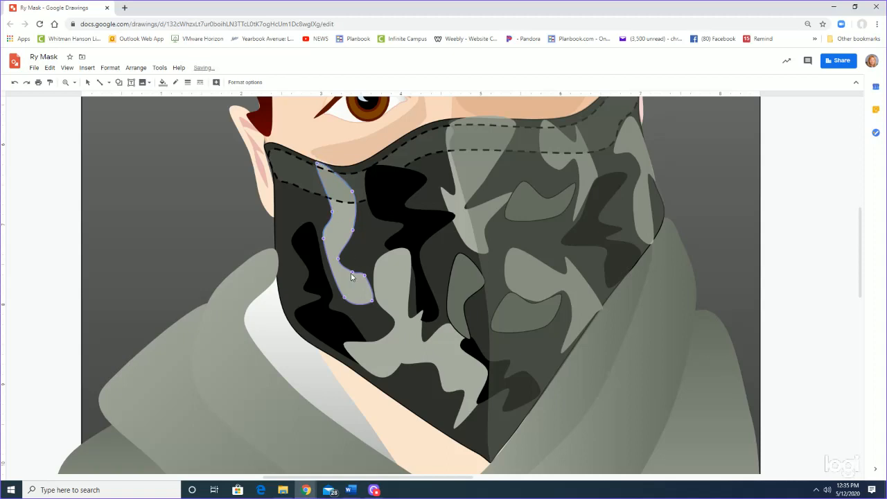
key("Escape")
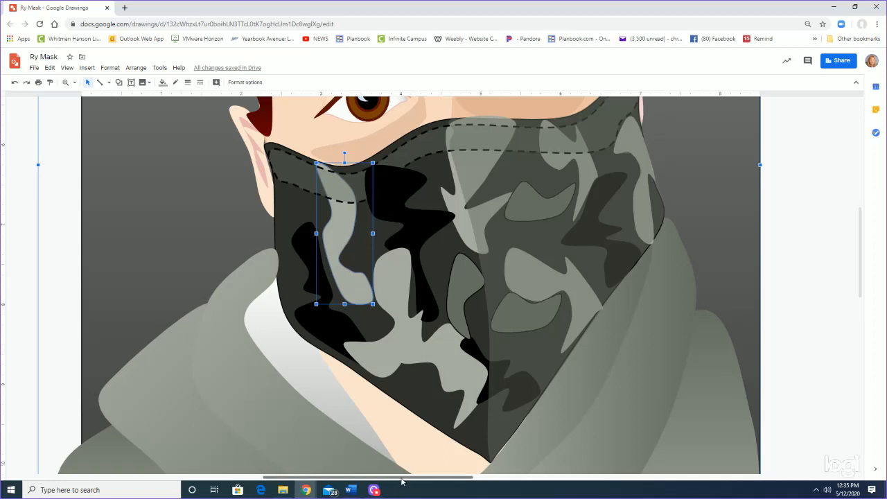
Step: Duplicate the light camo patch and place the copy on the blank canvas beside the poster
left_click_drag(402, 478, 439, 478)
key("ctrl+d")
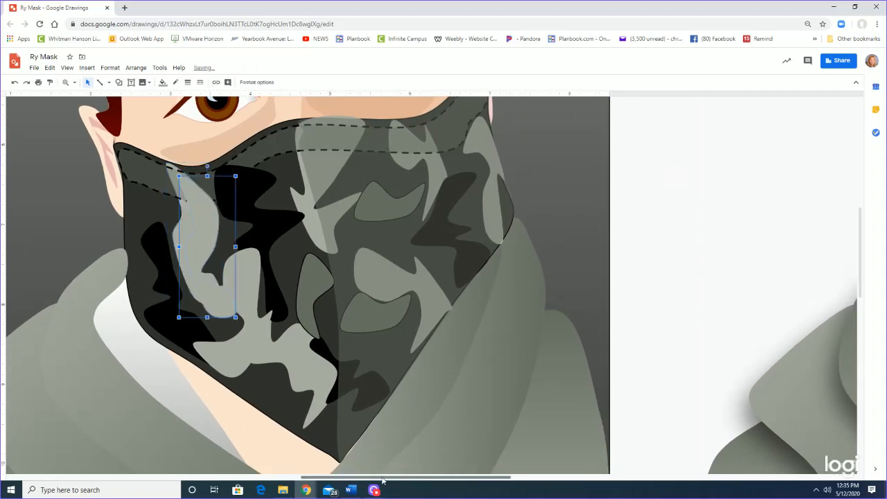
left_click_drag(202, 240, 715, 207)
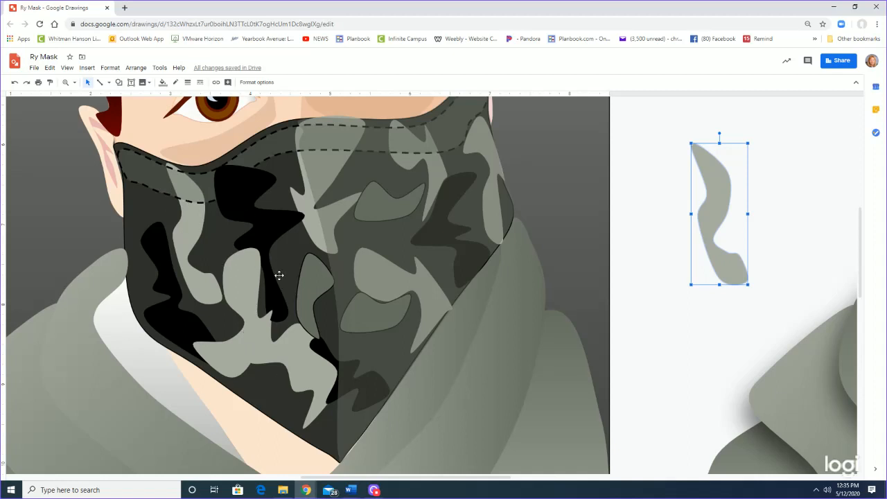
Step: Make the border of the small gray-green camo patch near the mask's center fold transparent
left_click(308, 291)
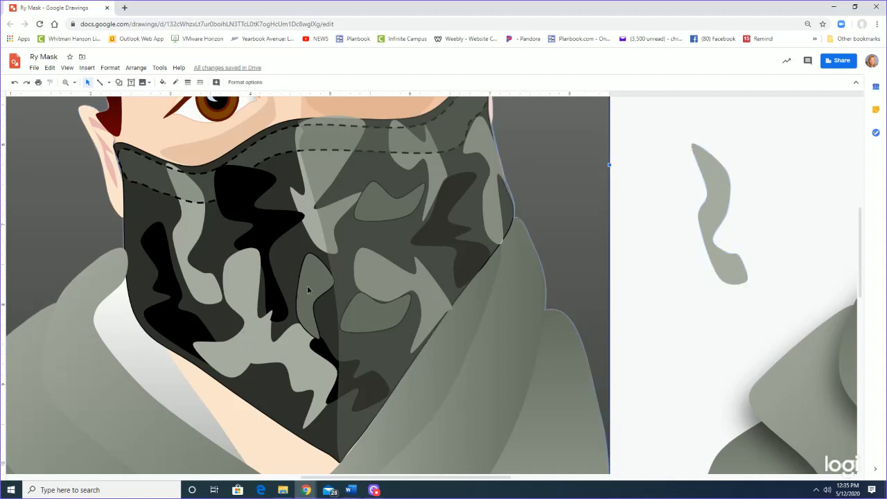
left_click(307, 290)
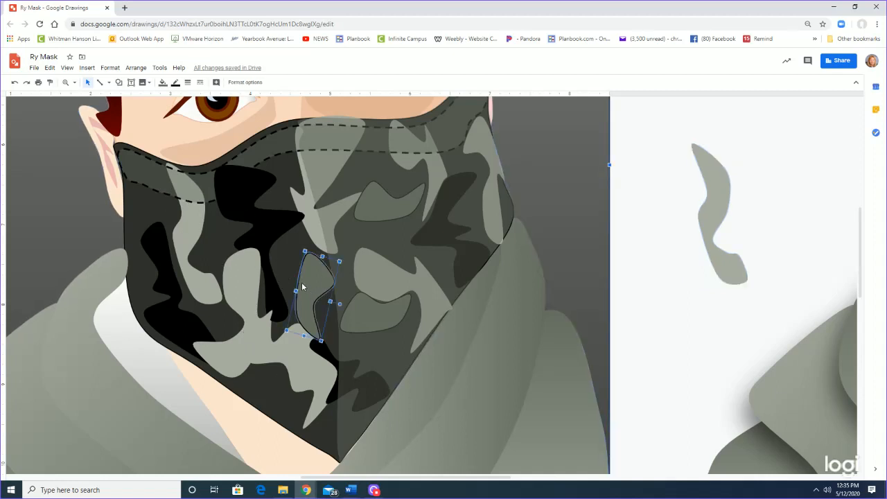
left_click(178, 84)
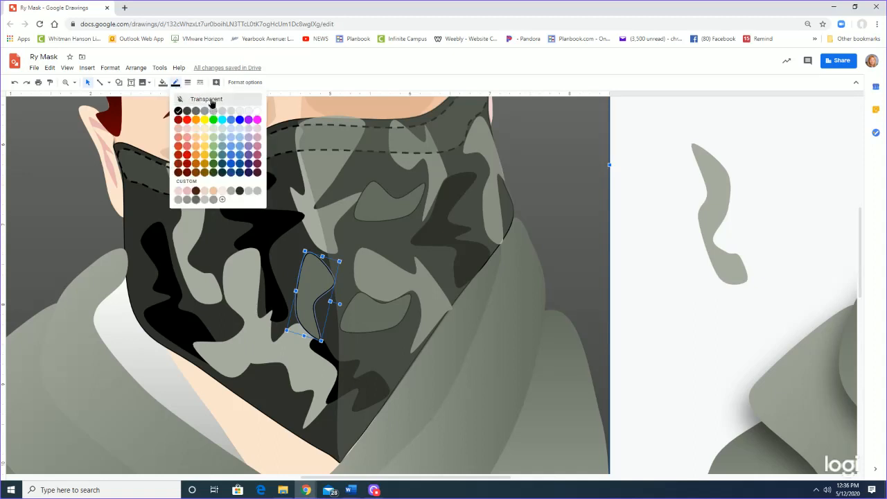
left_click(207, 97)
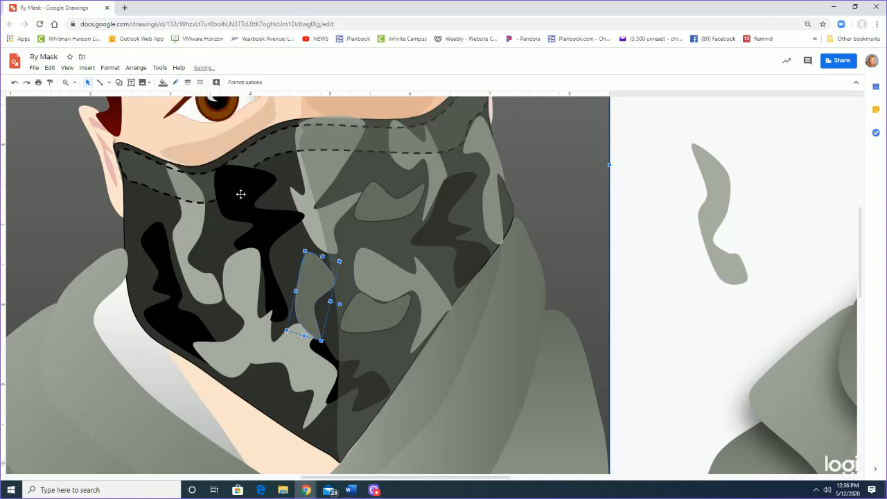
Step: Duplicate the camo patch on the blank canvas, flip the copy horizontally and shorten it from its upper edge
left_click(709, 212)
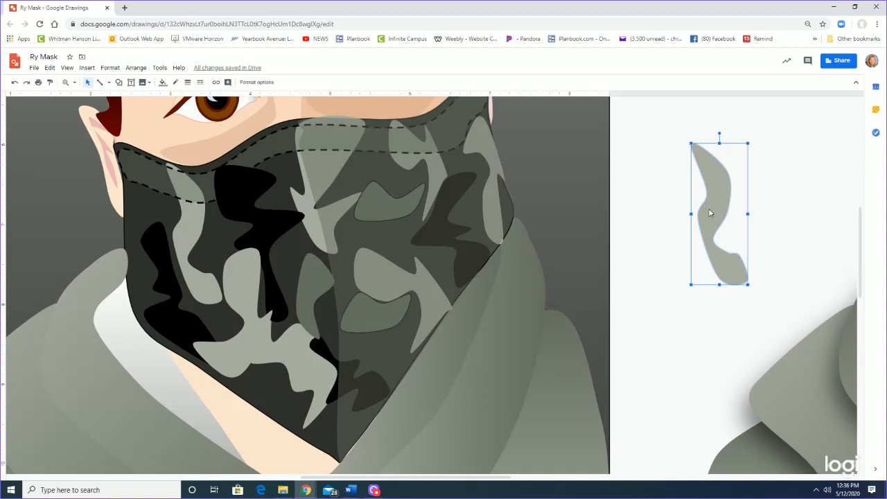
key("ctrl+d")
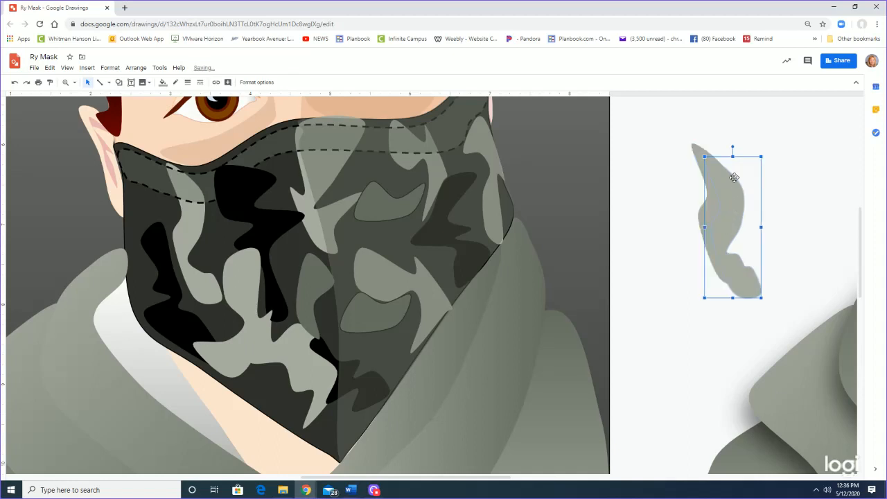
left_click_drag(697, 226, 829, 224)
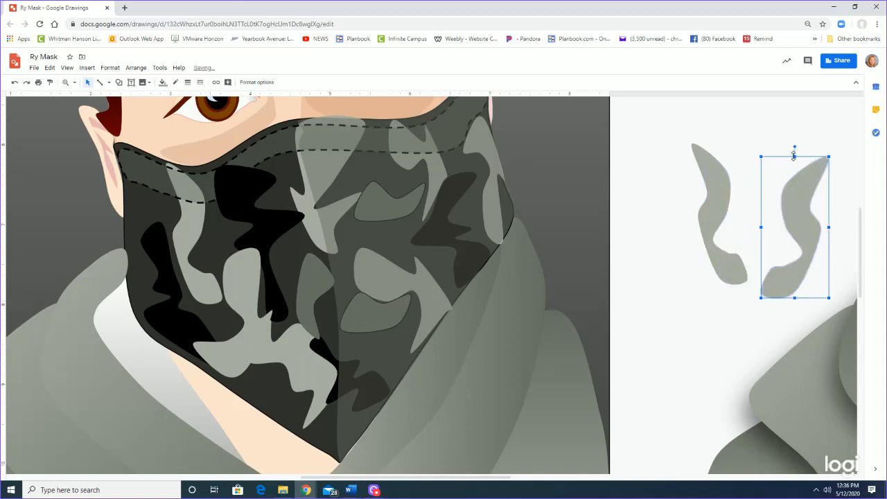
left_click_drag(791, 164, 791, 214)
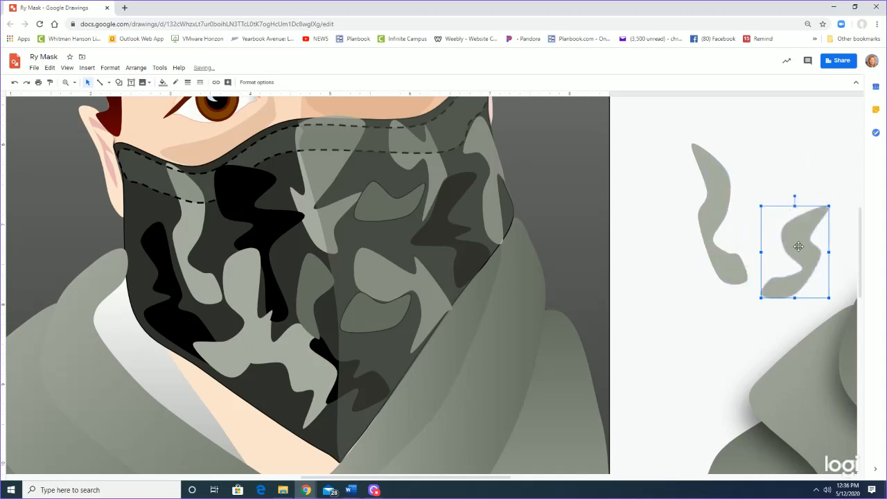
Step: Reshape the flipped copy by pulling one curve point outward, and fill it with the custom dark gray-green
double_click(797, 247)
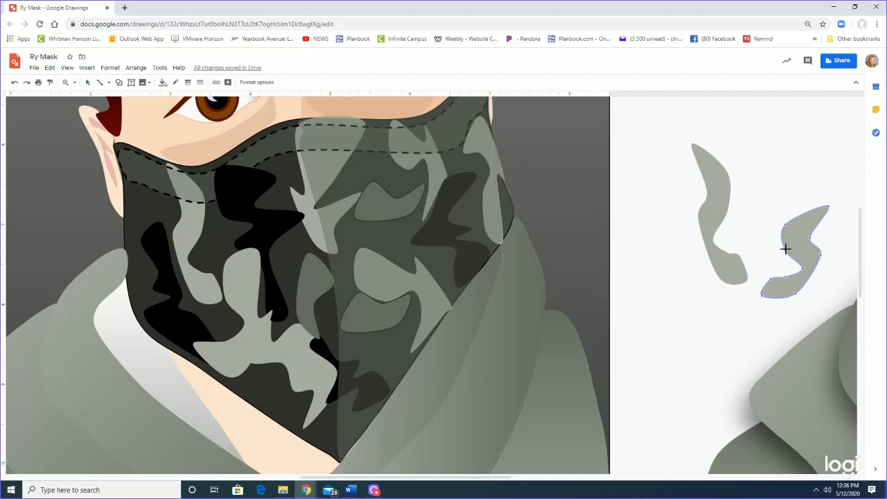
left_click_drag(783, 249, 763, 251)
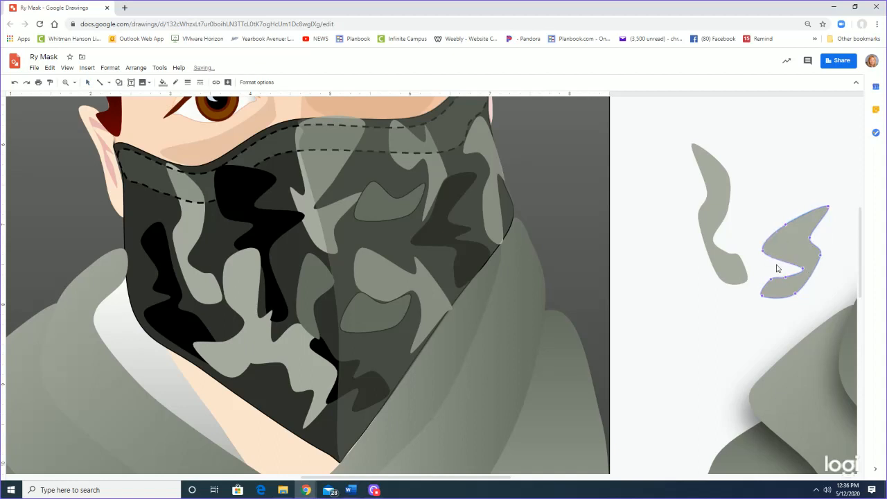
left_click(163, 82)
left_click(183, 215)
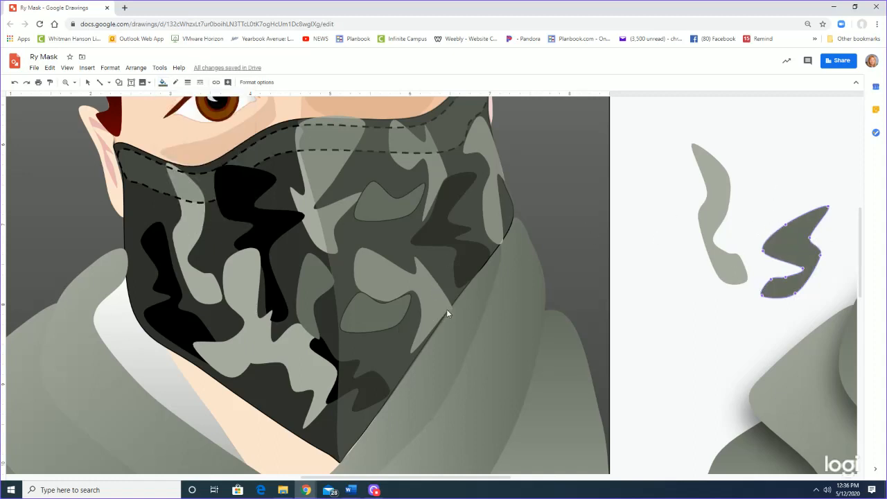
key("Escape")
left_click(746, 153)
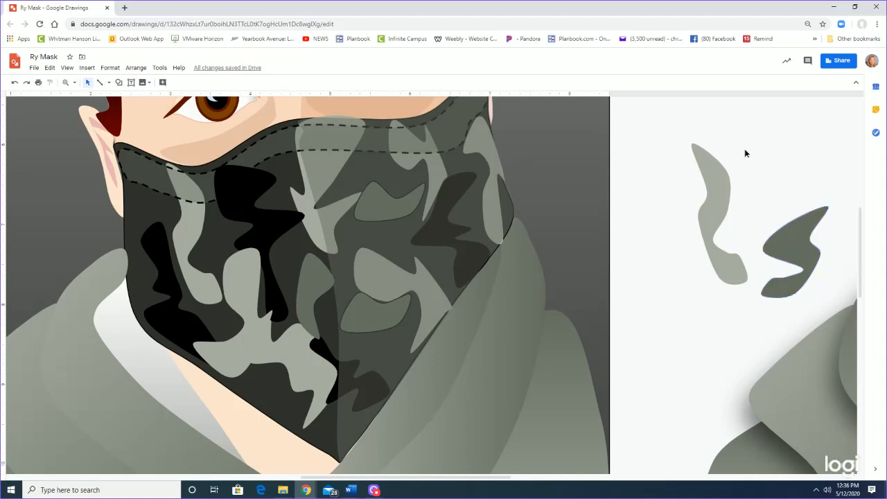
Step: Move the dark copy against the light patch on the blank canvas and delete both shapes together
left_click(801, 228)
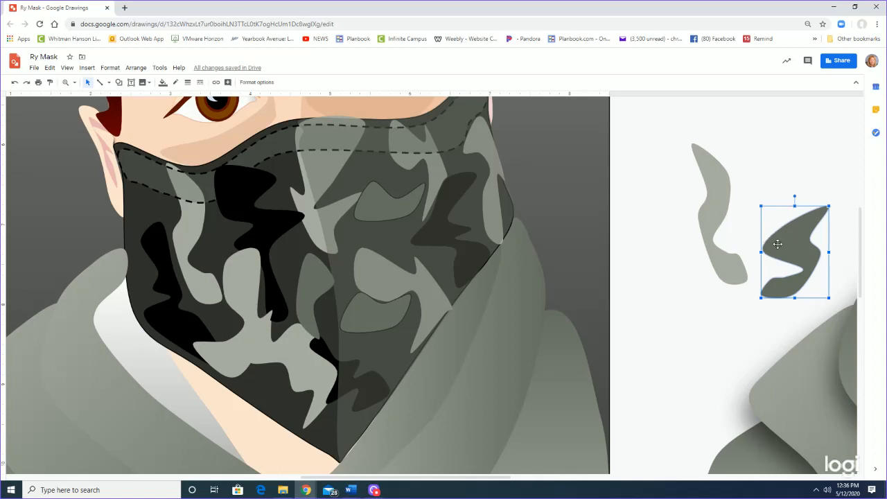
left_click_drag(778, 244, 754, 223)
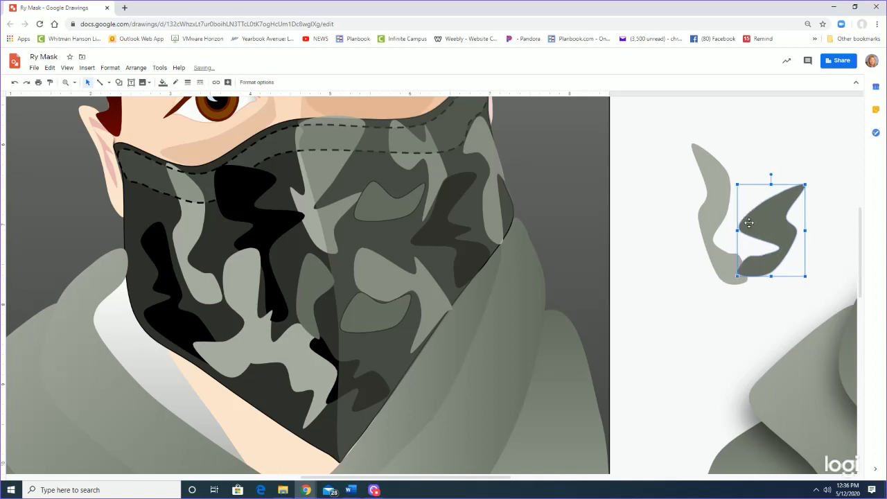
left_click(719, 192, "shift")
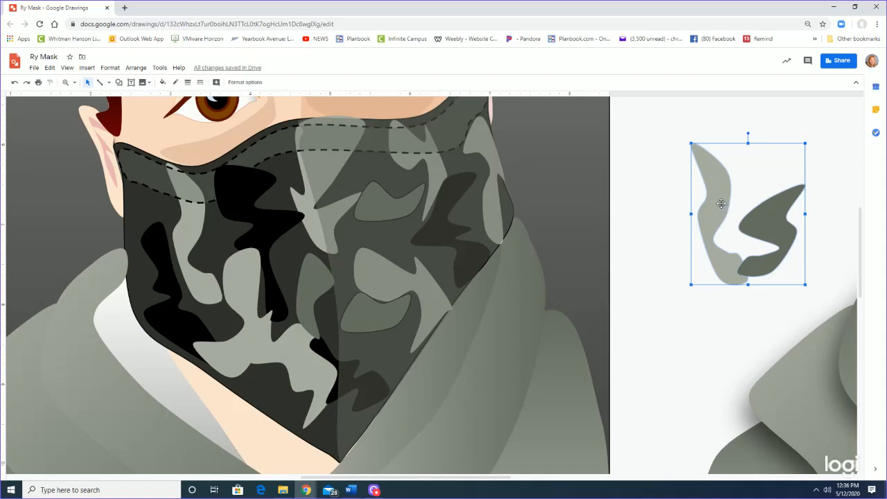
key("Delete")
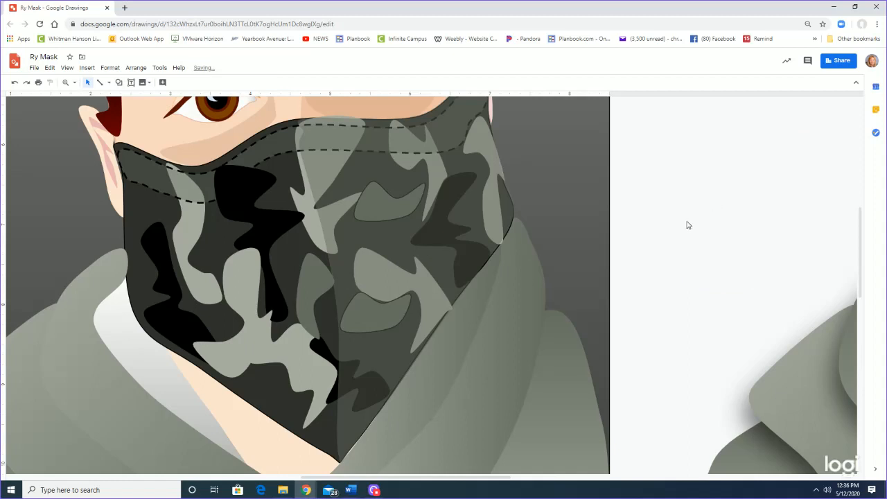
Step: Examine the curve points of the mask's side shading shape and of the full mask base shape
double_click(502, 238)
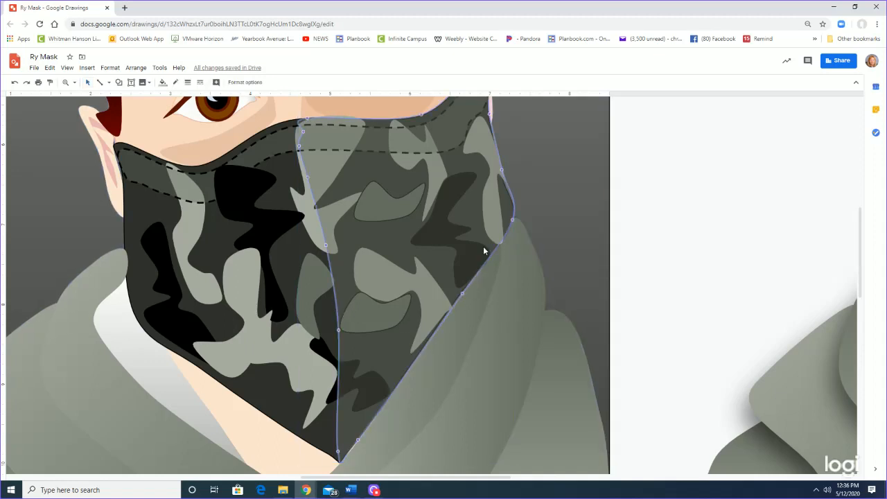
left_click(492, 223)
double_click(492, 223)
key("Escape")
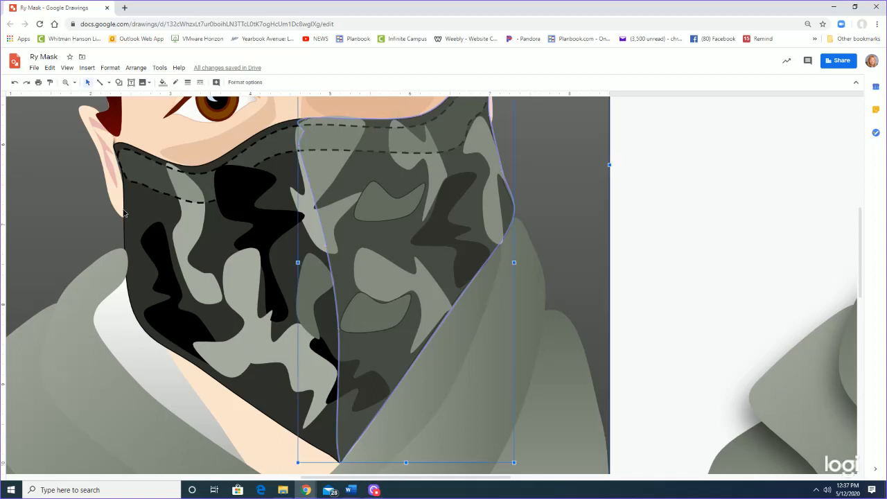
left_click(125, 212, "shift")
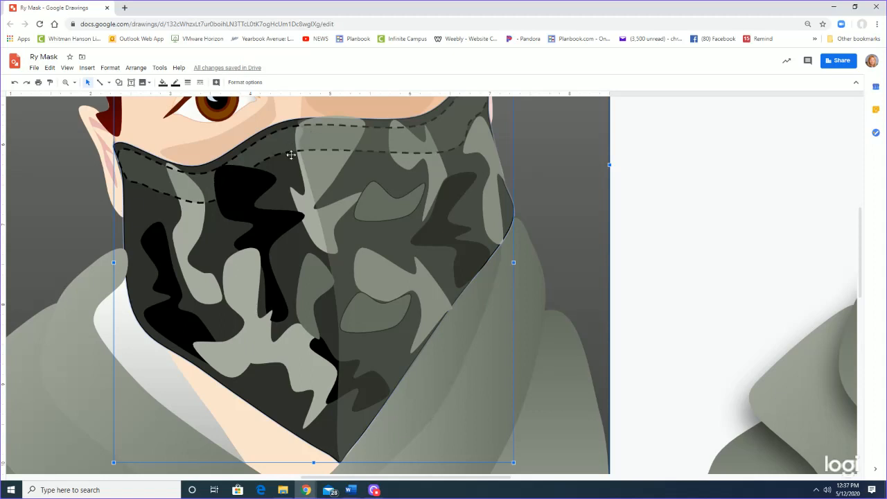
double_click(139, 220)
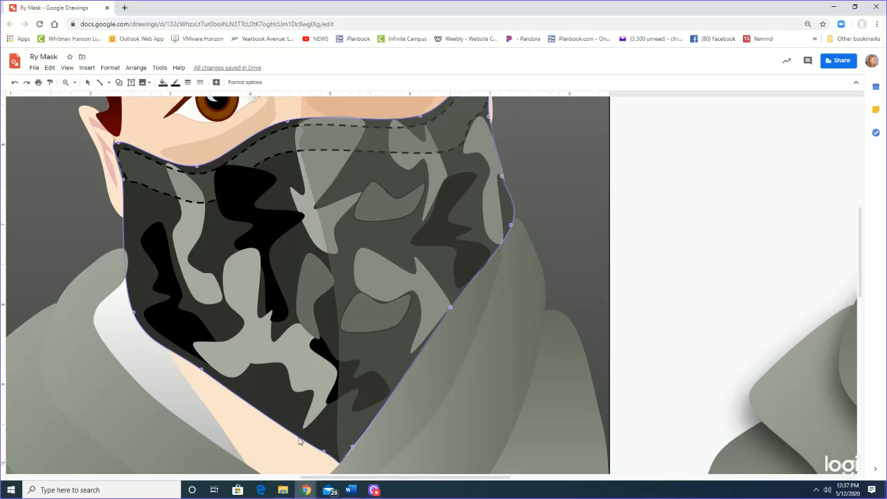
Step: Fill the full mask base shape with the custom dark gray-green
left_click(396, 174)
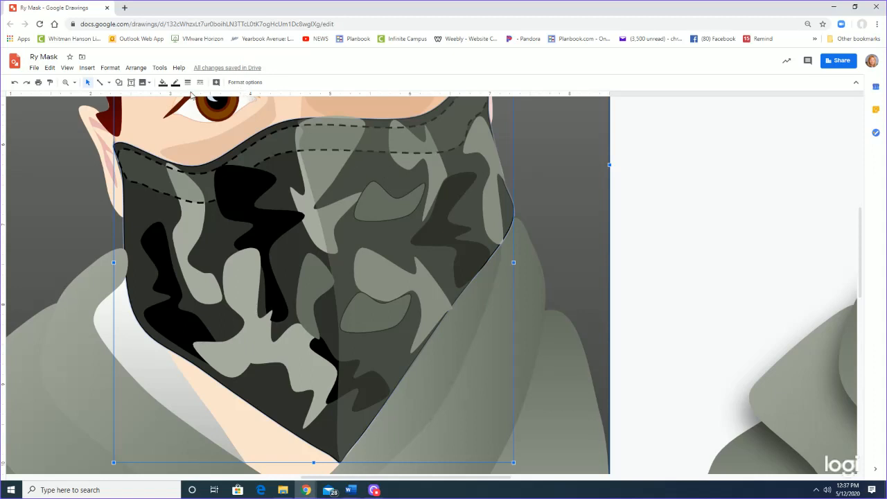
left_click(163, 83)
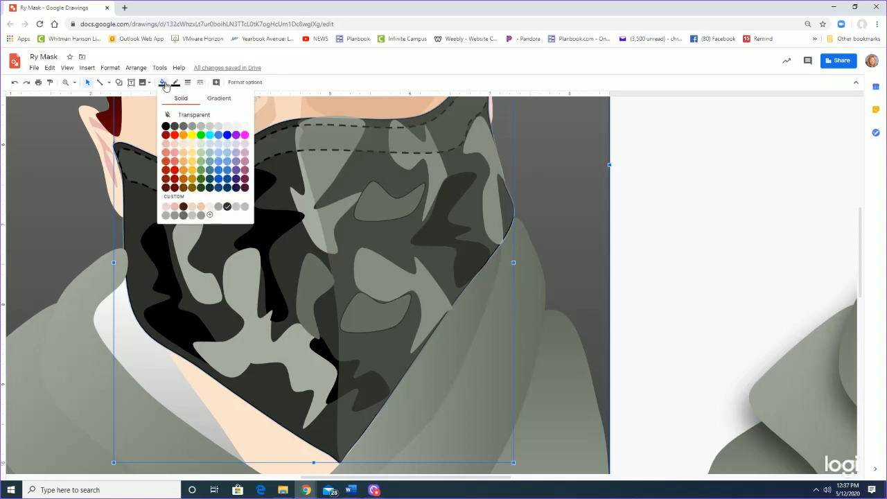
left_click(183, 216)
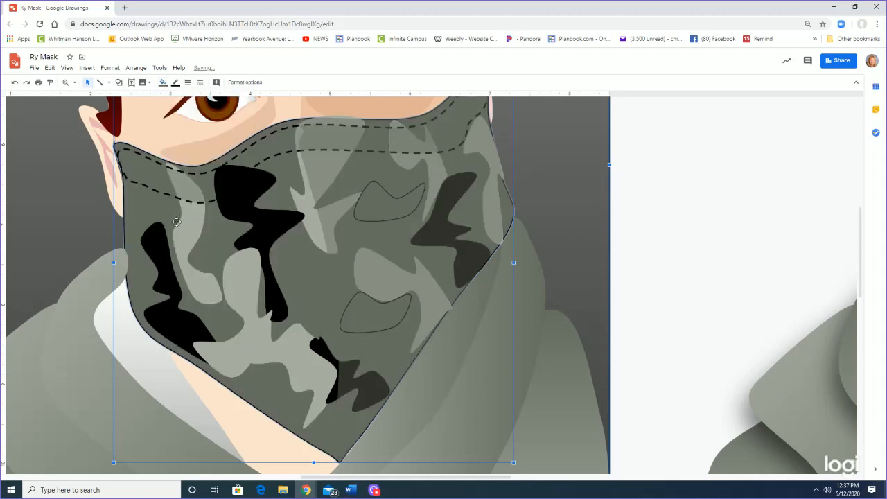
Step: Fill the shading shape covering the mask's shaded half with the solid custom dark gray-green
scroll(173, 223, "up", 3)
scroll(173, 223, "left", 3)
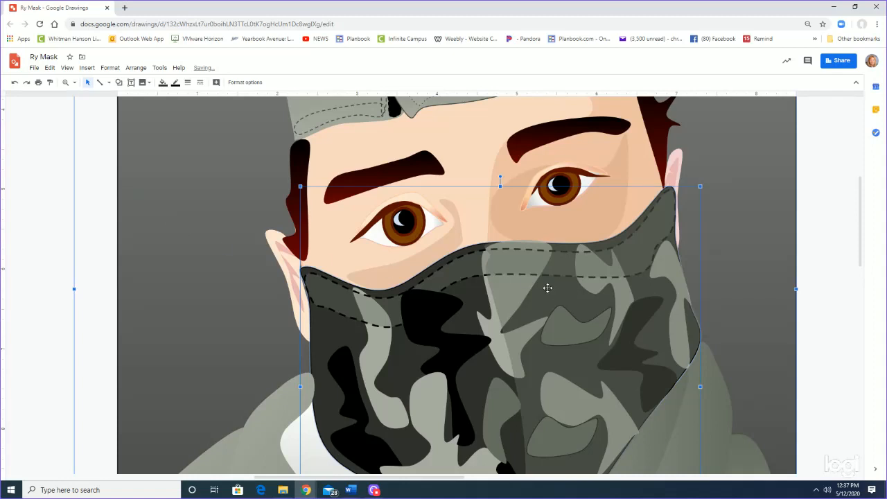
left_click(495, 285)
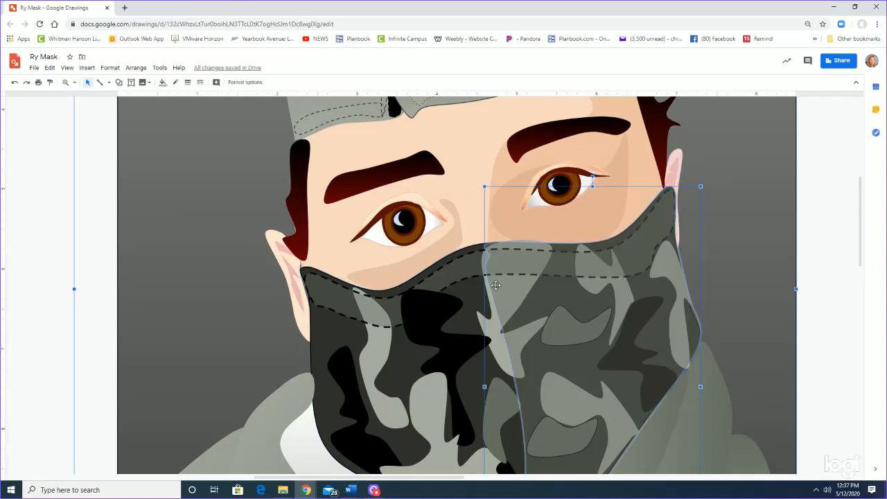
left_click(161, 82)
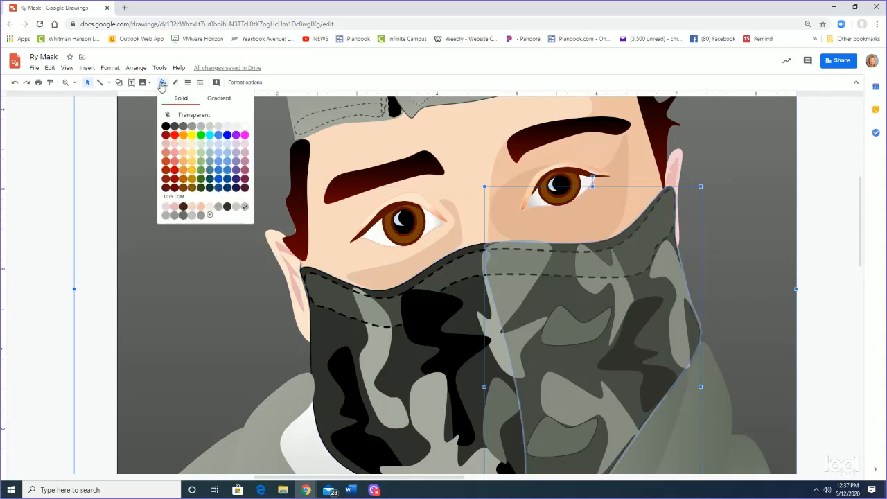
left_click(183, 216)
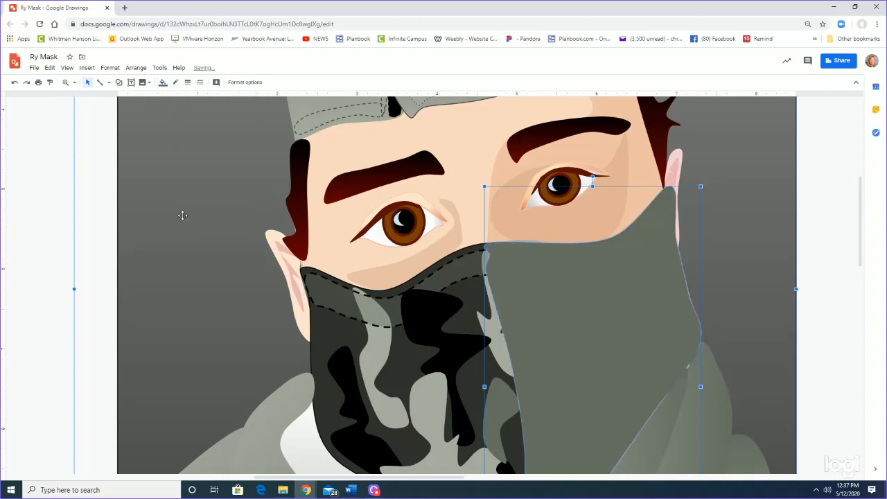
Step: Make the gray-green fill of the mask's side shading shape about half transparent with a custom color
left_click(162, 82)
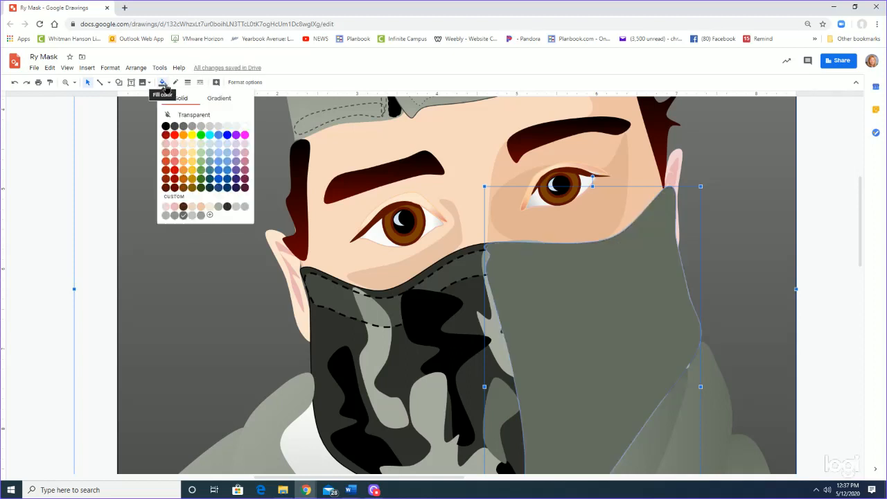
left_click(209, 215)
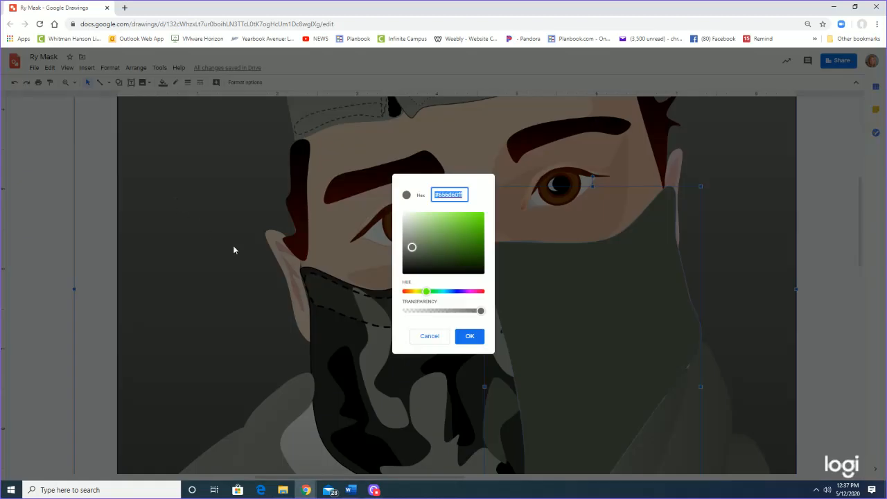
left_click_drag(478, 316, 438, 316)
left_click(469, 336)
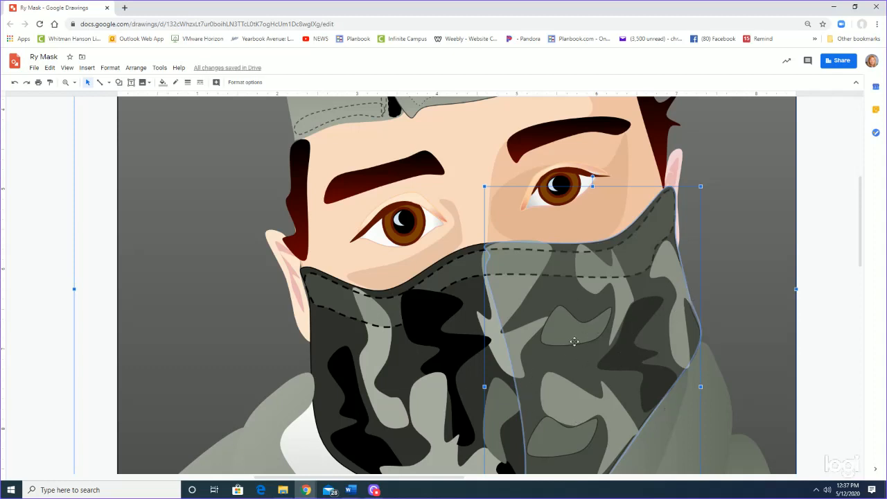
Step: Try the custom gray-green gradient running sideways from light to dark on the hoodie's front collar fold
scroll(551, 383, "up", 2)
scroll(550, 383, "down", 10)
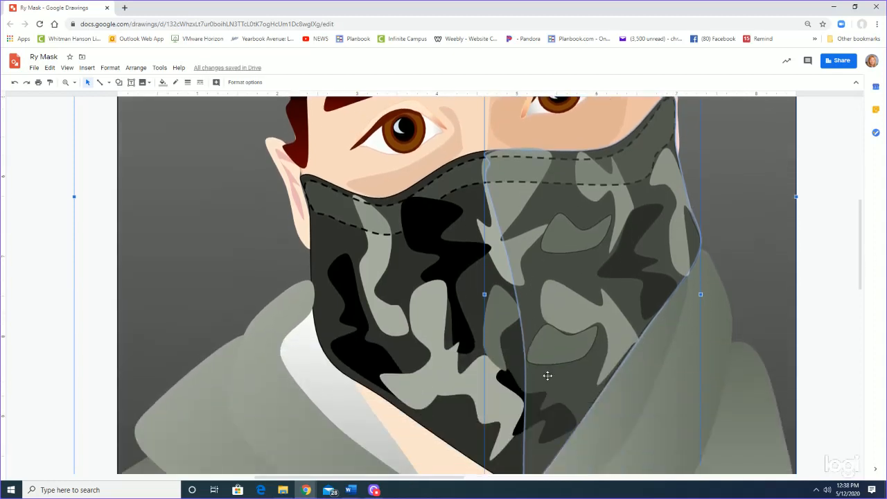
scroll(545, 371, "down", 4)
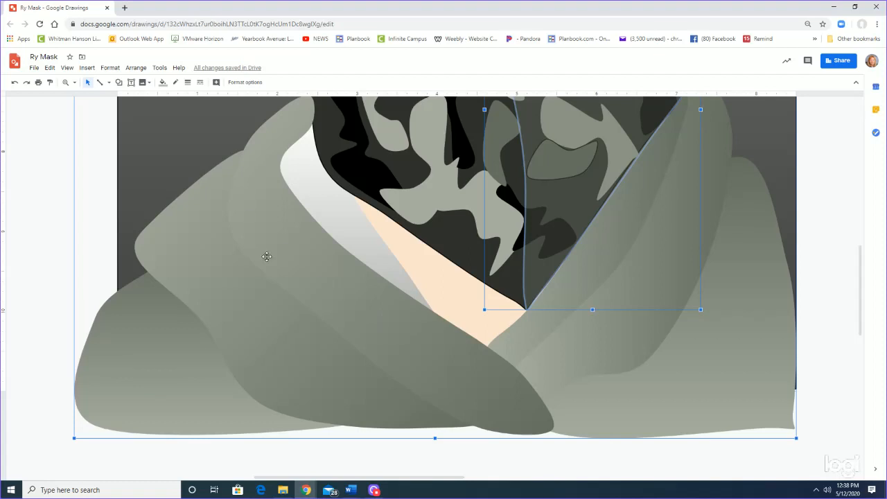
left_click(377, 318)
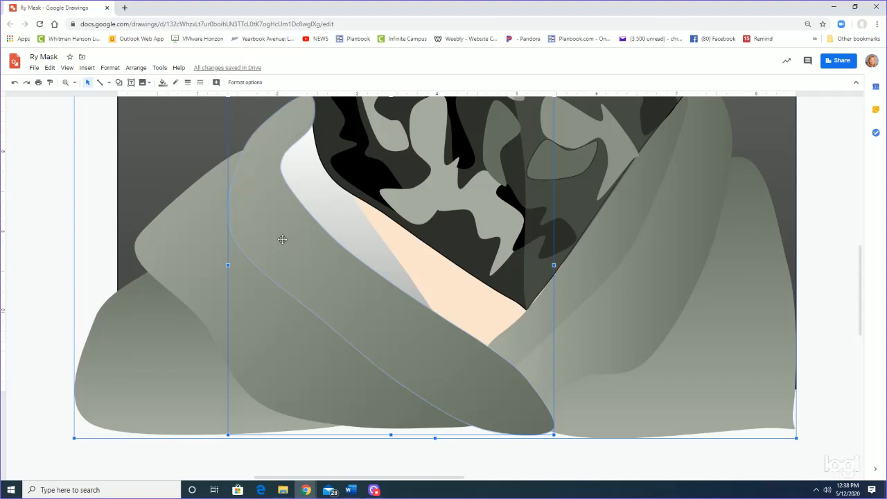
left_click(163, 83)
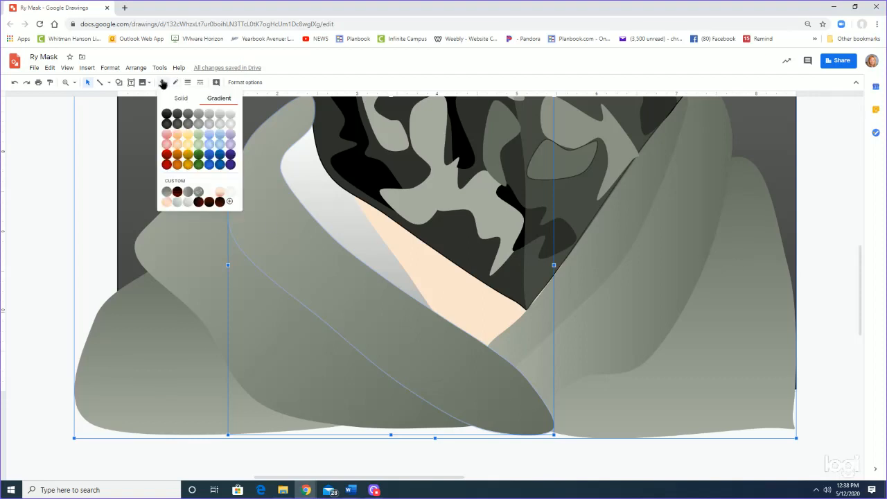
left_click(188, 192)
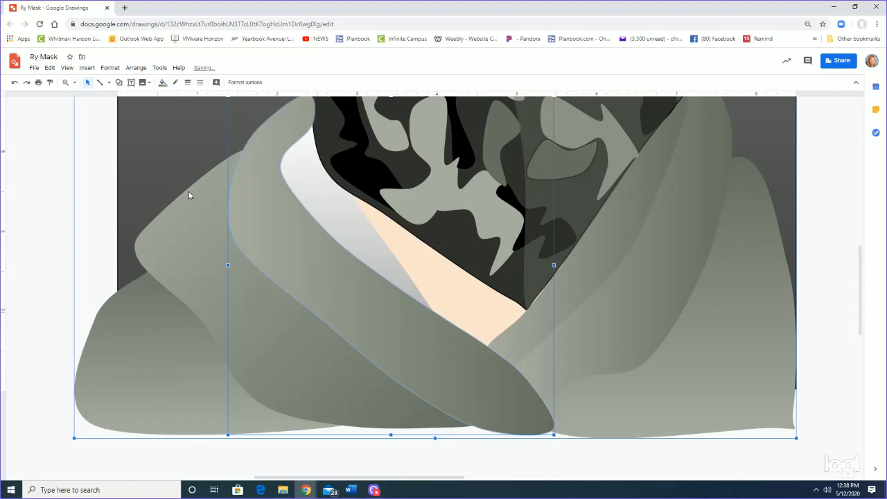
Step: Fill the hoodie's front collar fold with the vertical gray-green custom gradient and set its linear angle to 270°
left_click(162, 82)
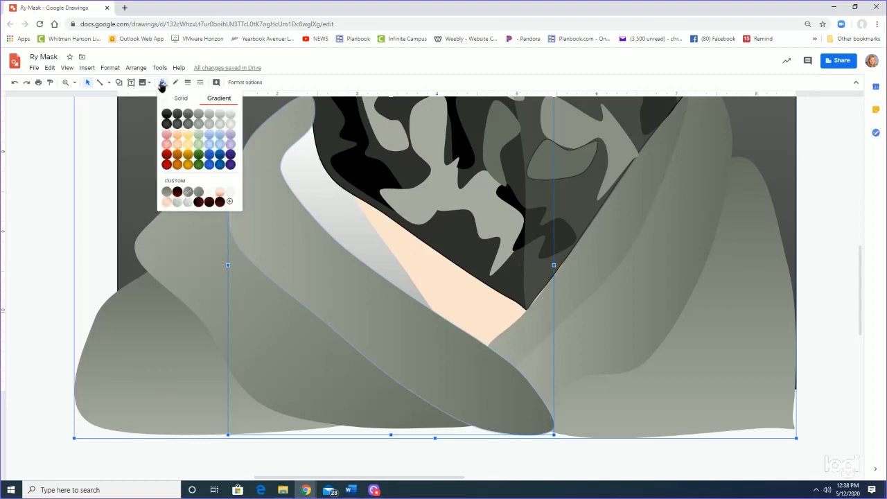
left_click(167, 192)
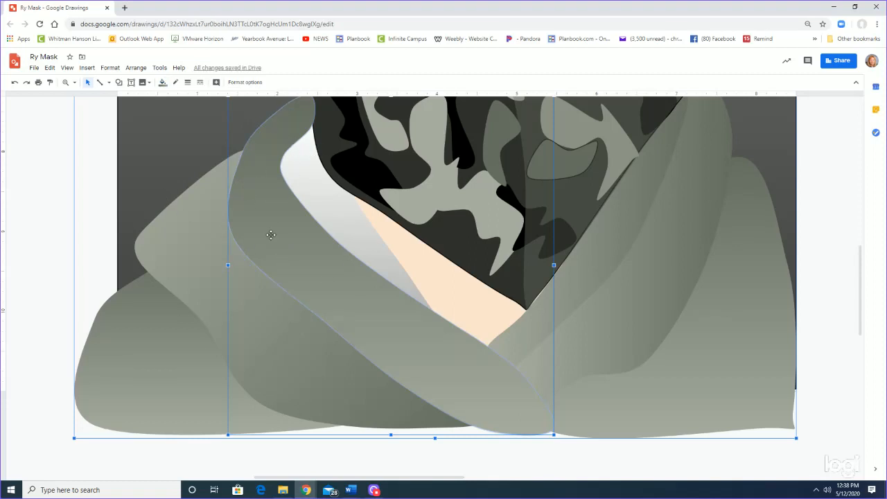
left_click(163, 83)
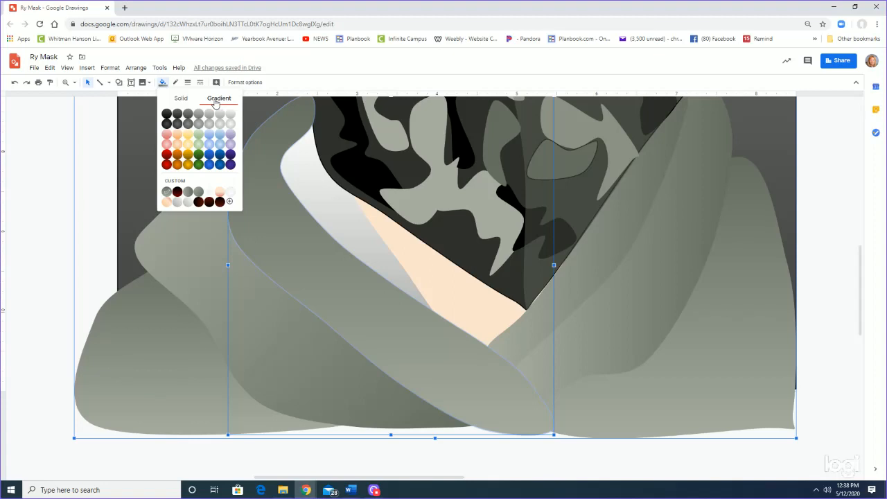
left_click(175, 185)
left_click(444, 234)
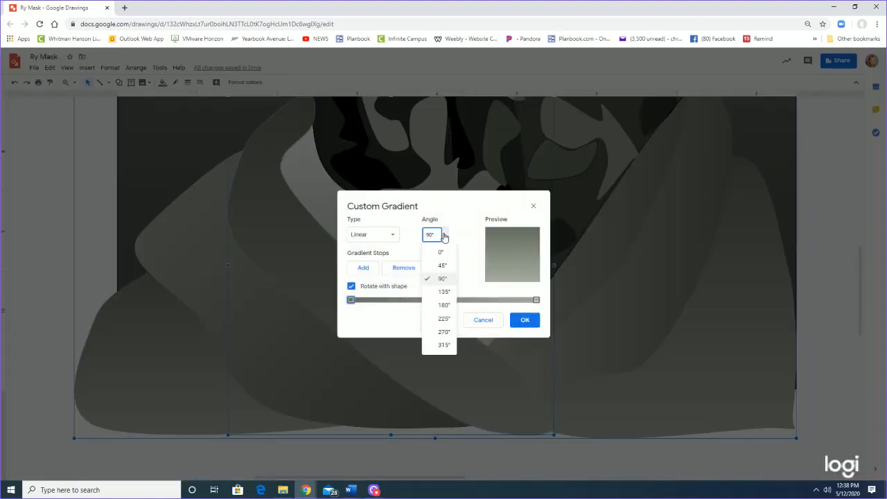
left_click(436, 331)
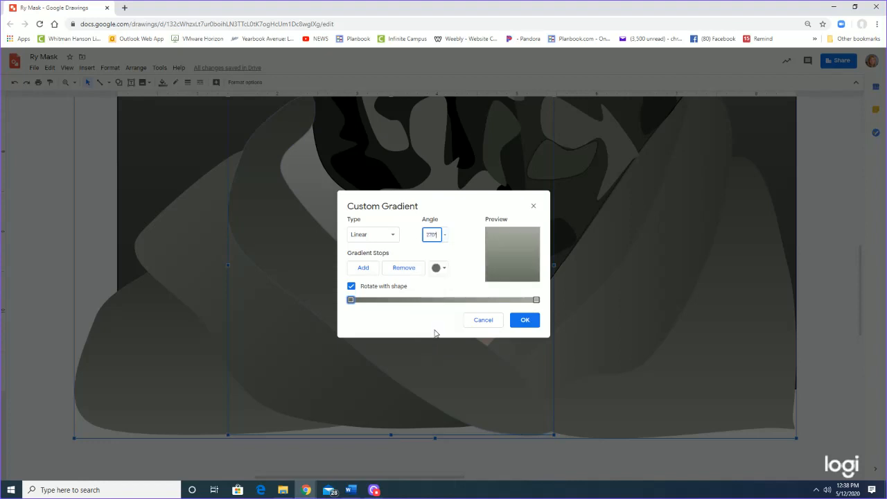
left_click(524, 319)
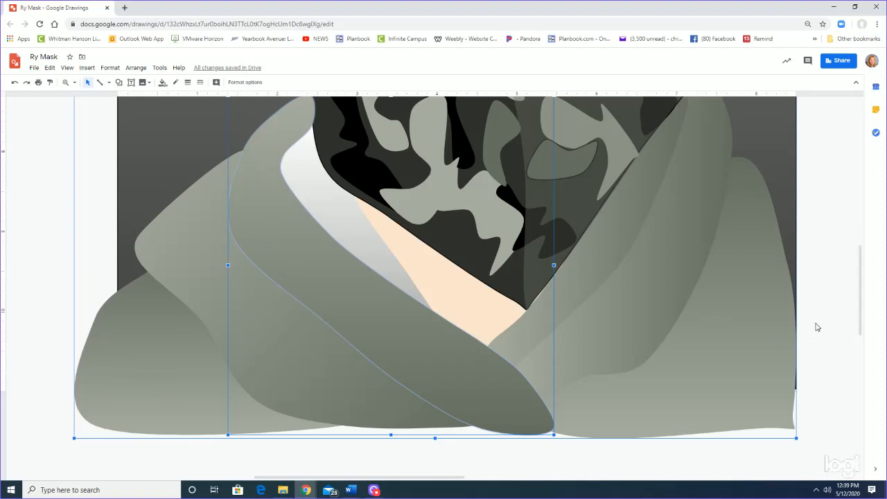
Step: Open the format options for the hoodie's front collar fold, turn on its drop shadow and expand the shadow settings
scroll(811, 305, "up", 5)
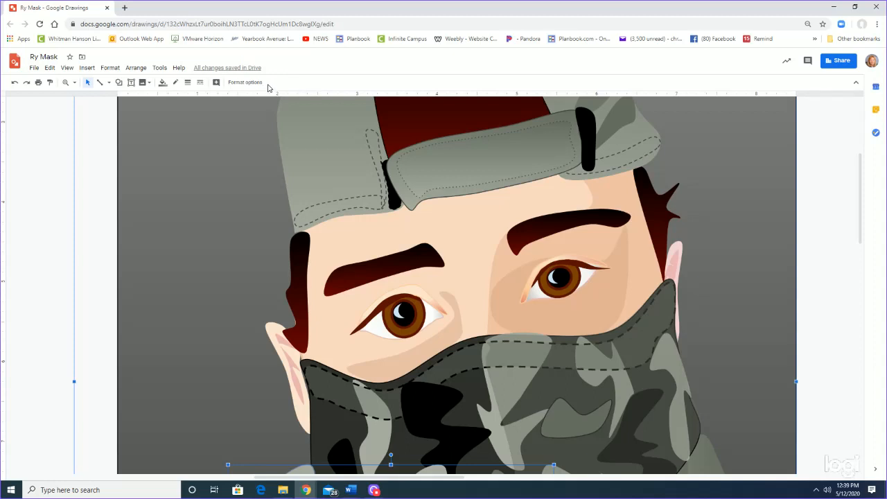
left_click(109, 68)
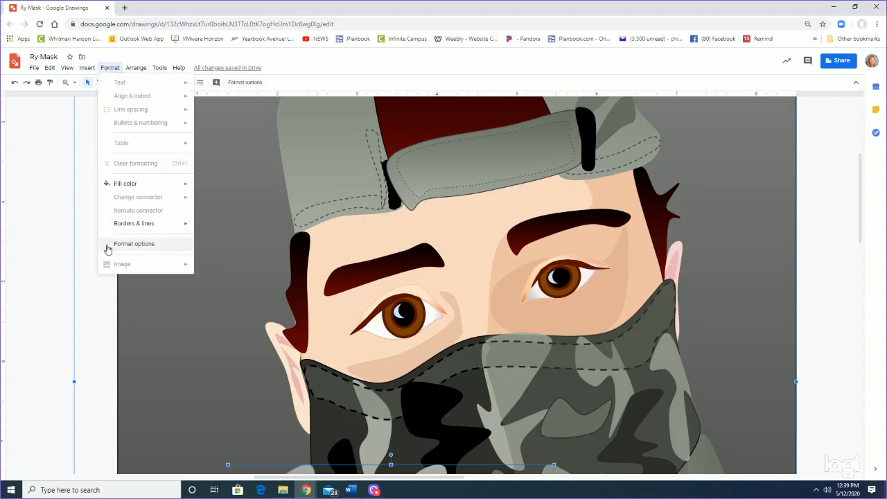
left_click(239, 84)
left_click(238, 84)
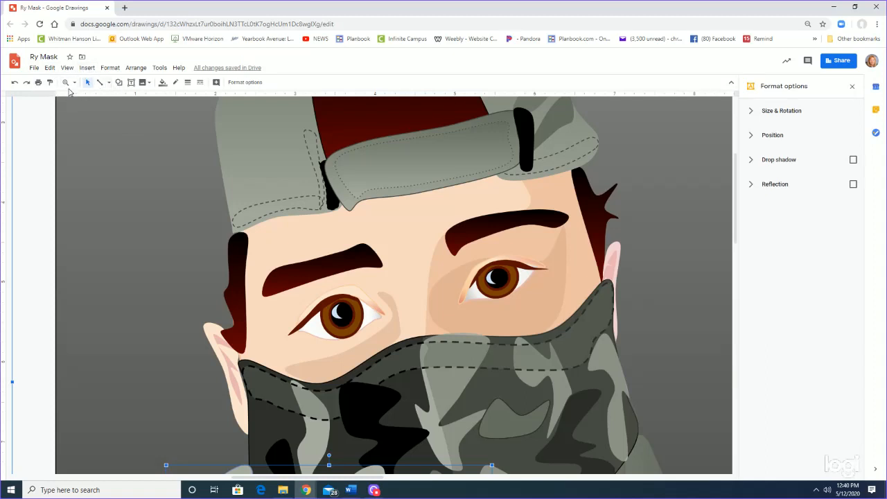
left_click(69, 82)
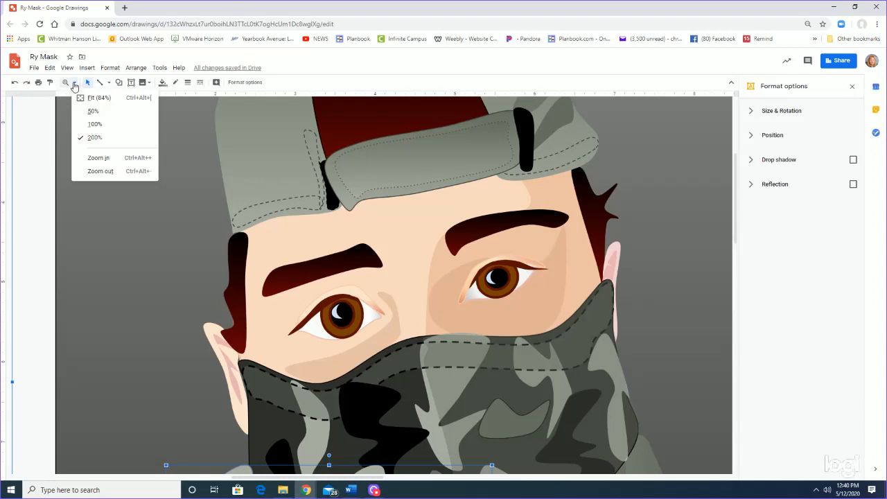
left_click(90, 125)
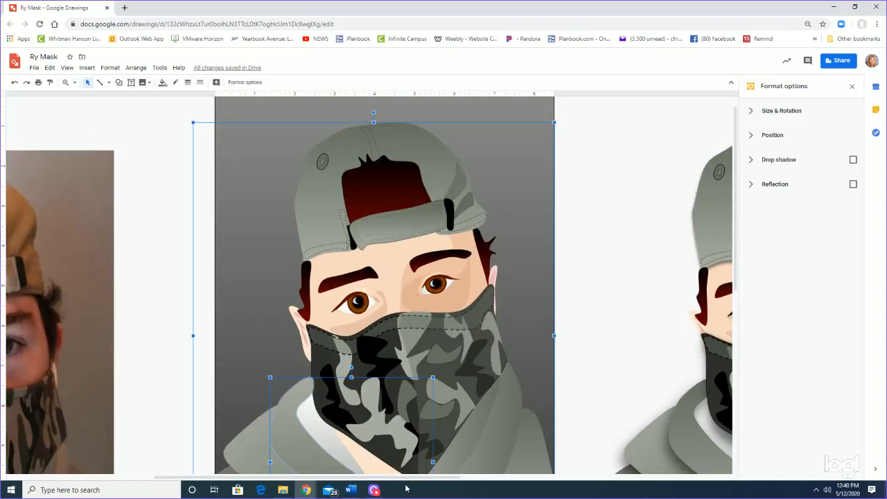
left_click_drag(406, 478, 504, 492)
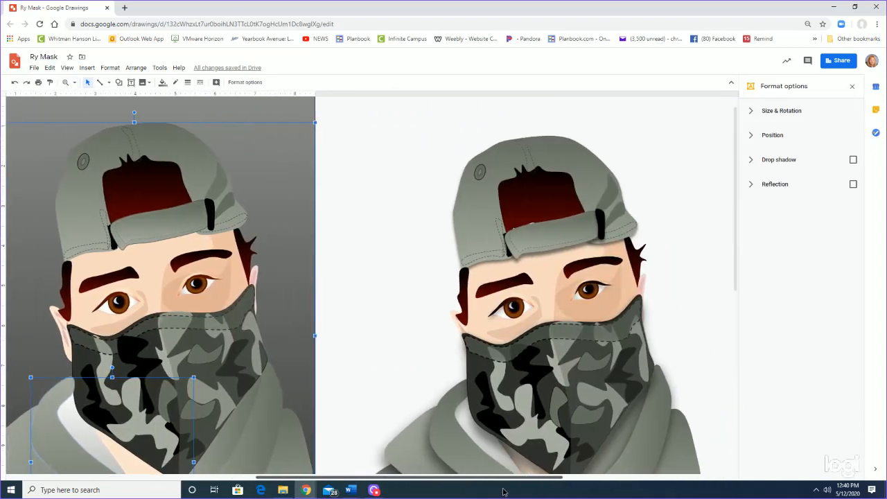
scroll(483, 428, "down", 3)
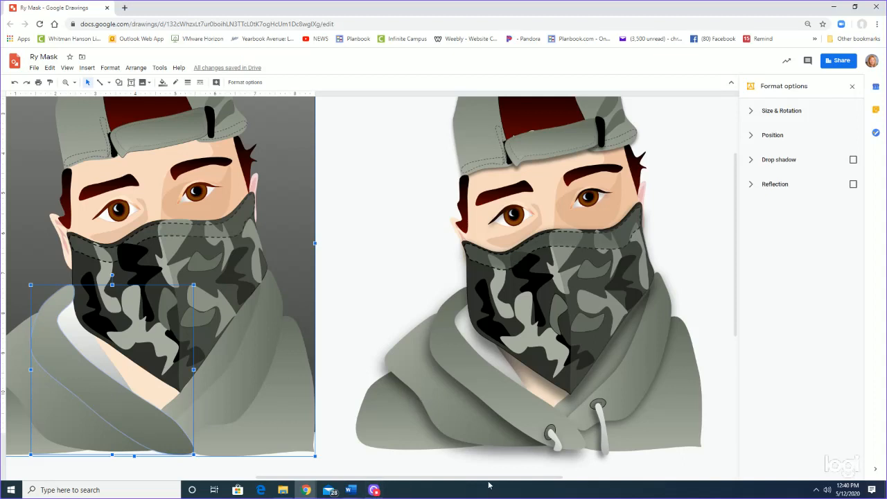
left_click_drag(489, 484, 408, 486)
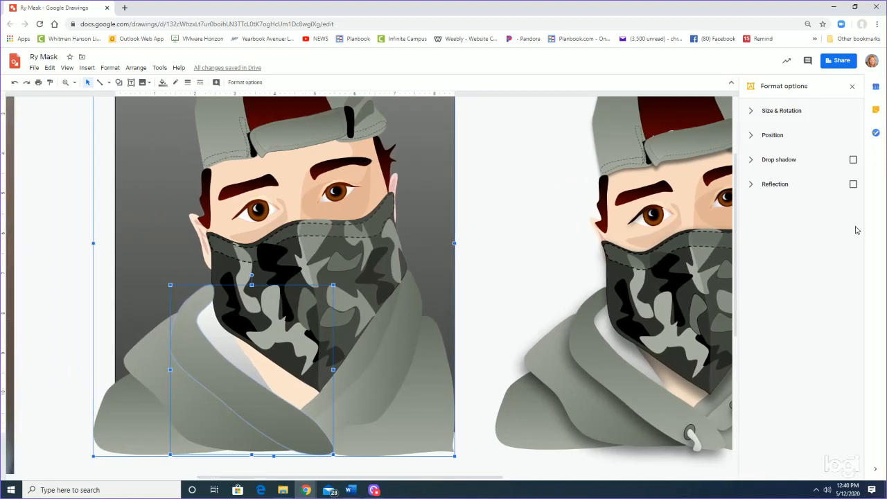
left_click(853, 159)
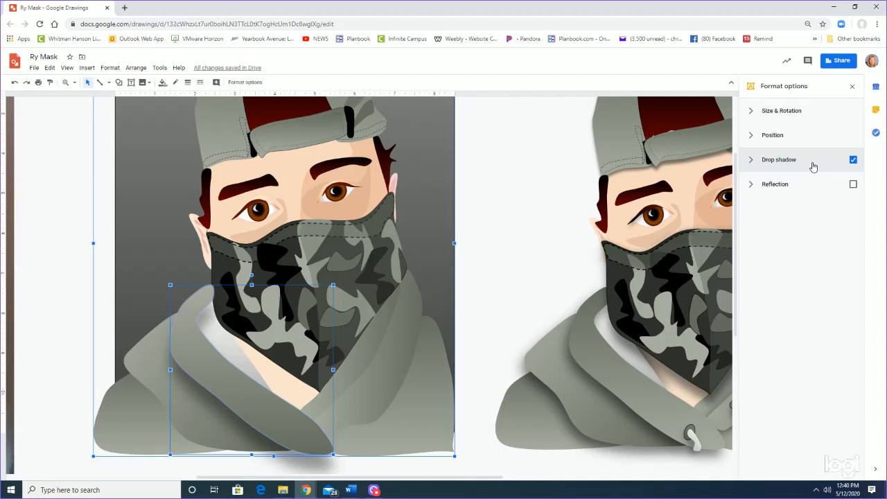
left_click(752, 160)
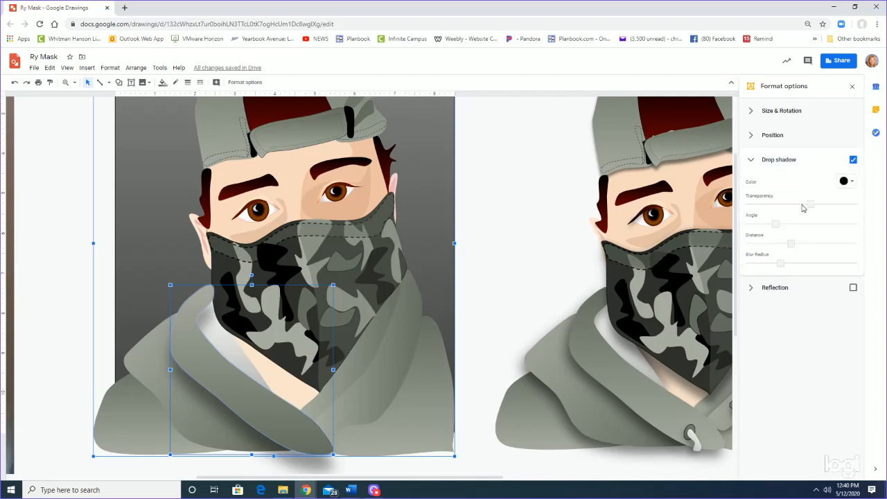
Step: Try different transparency and angle values for the collar fold's drop shadow, and slightly reduce its distance and blur radius
left_click_drag(811, 204, 766, 205)
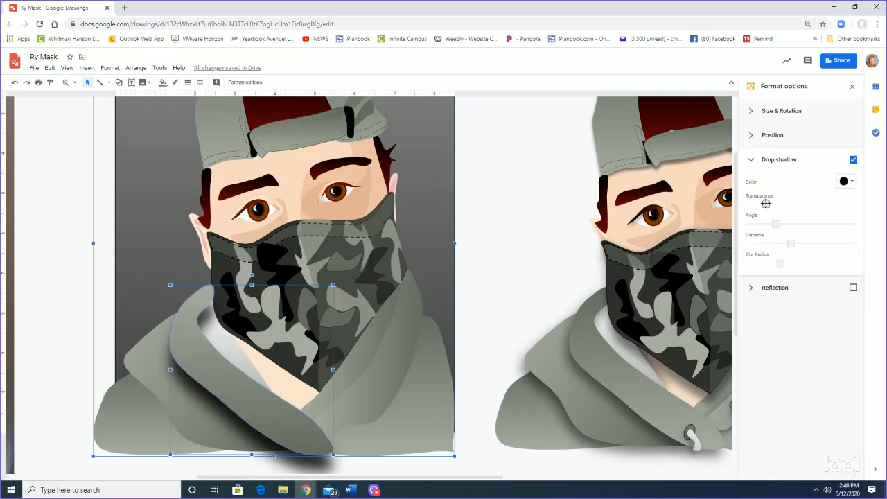
left_click_drag(765, 203, 815, 203)
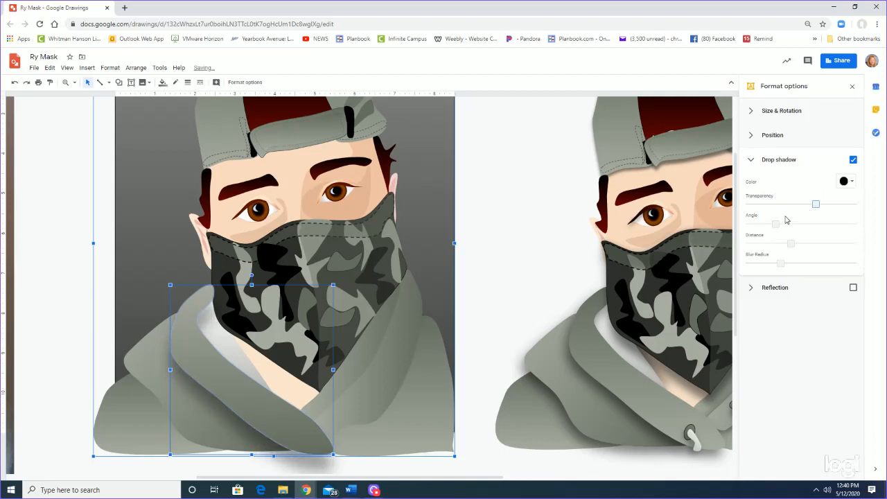
left_click_drag(775, 222, 842, 223)
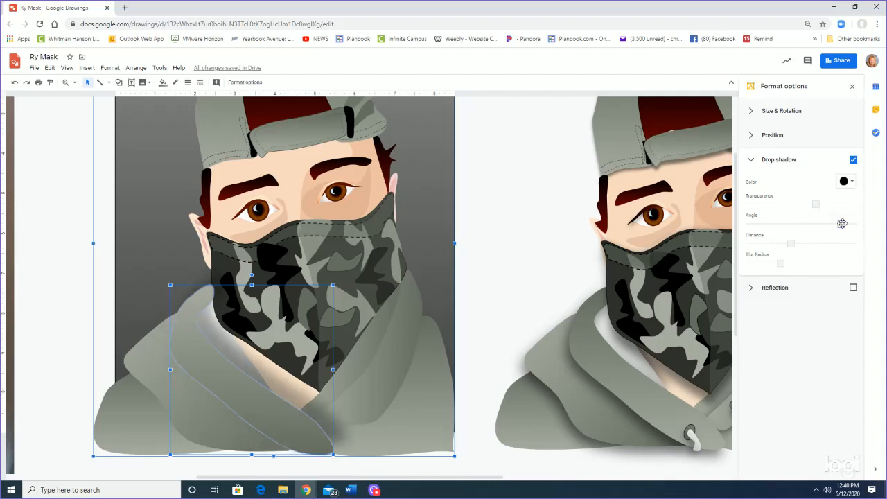
left_click_drag(842, 224, 749, 265)
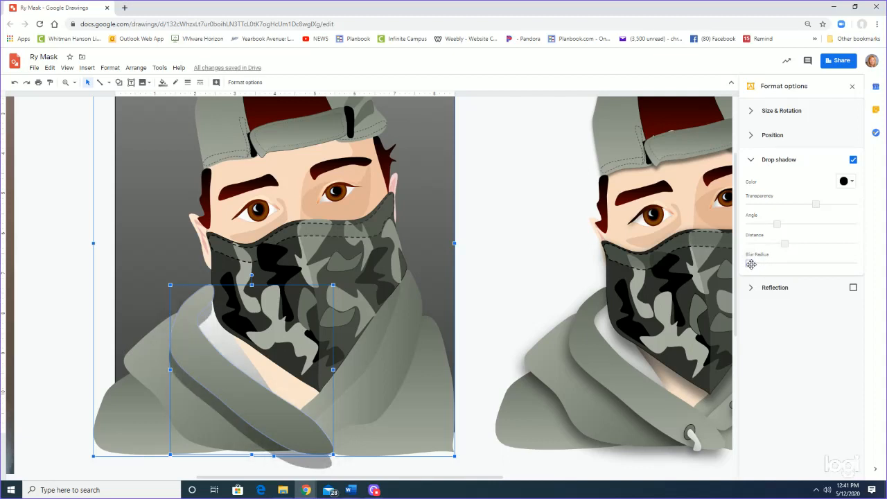
left_click_drag(750, 263, 769, 263)
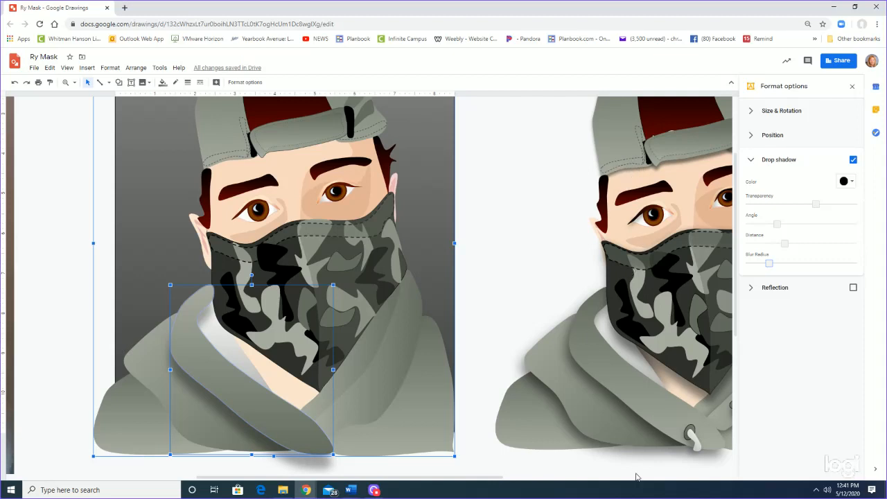
Step: Examine the drop shadow settings of the eye white and upper lash line in the shadowed portrait copy at 200% zoom
left_click_drag(470, 478, 547, 483)
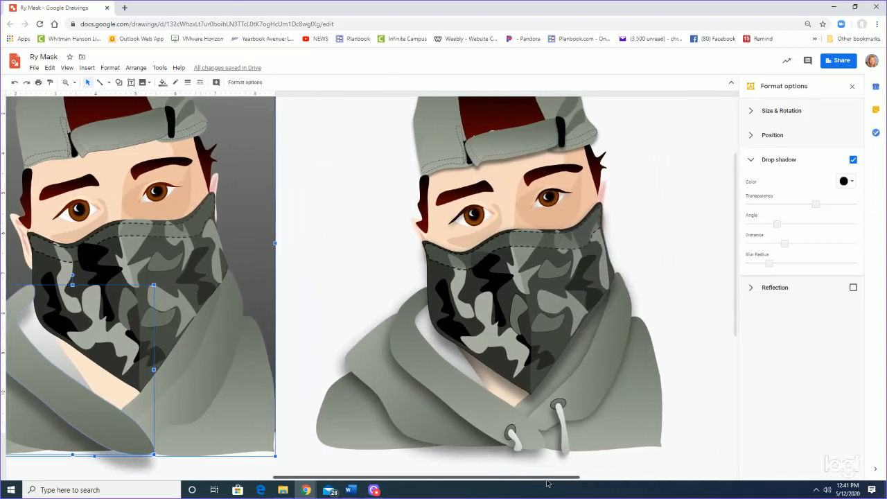
left_click(74, 83)
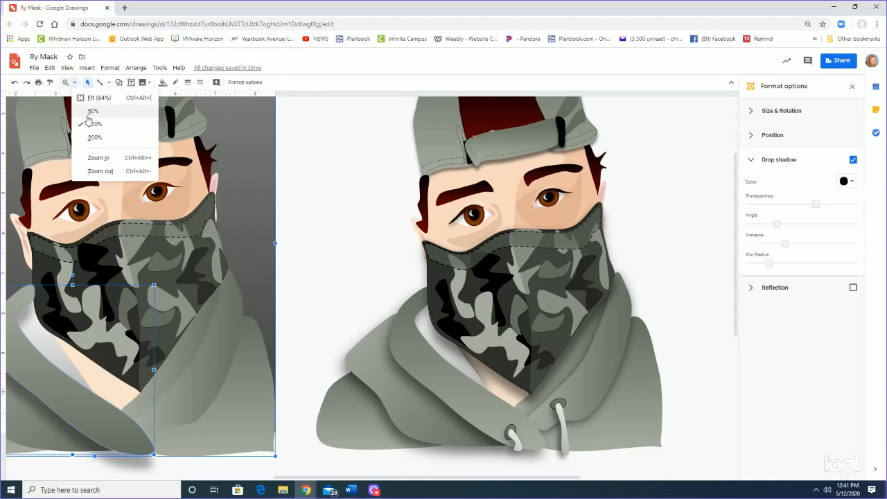
left_click(93, 138)
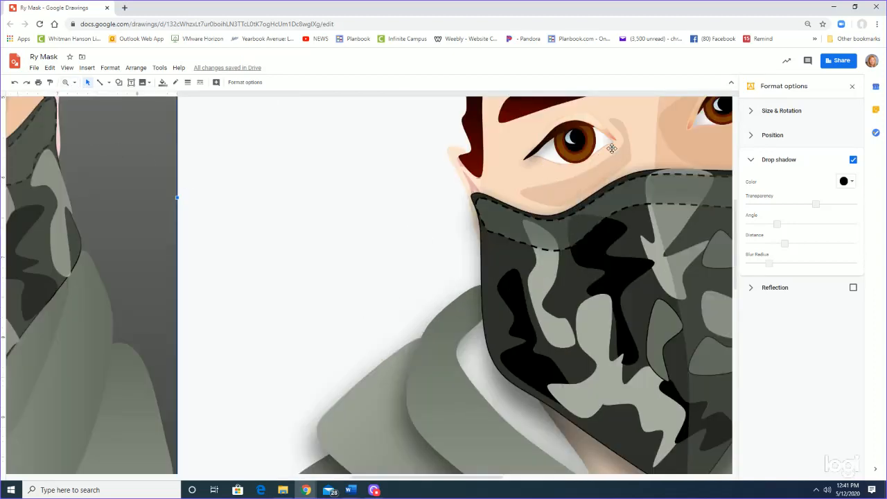
left_click(603, 138)
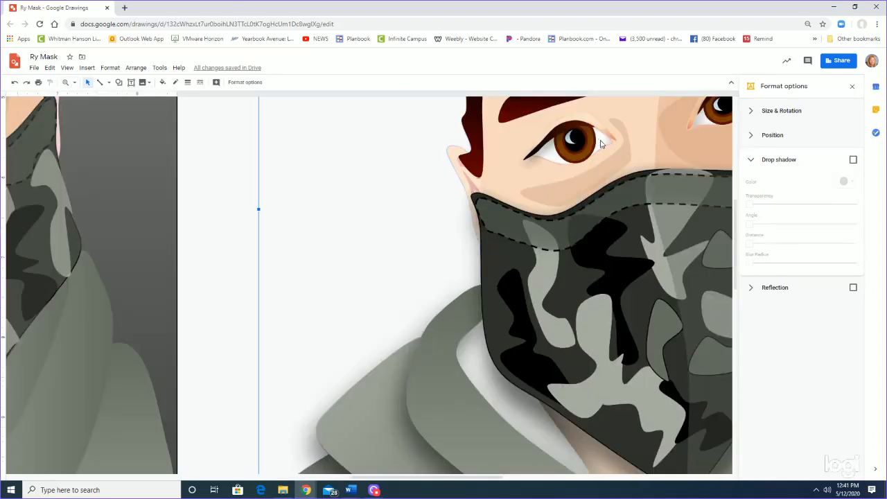
left_click(602, 144)
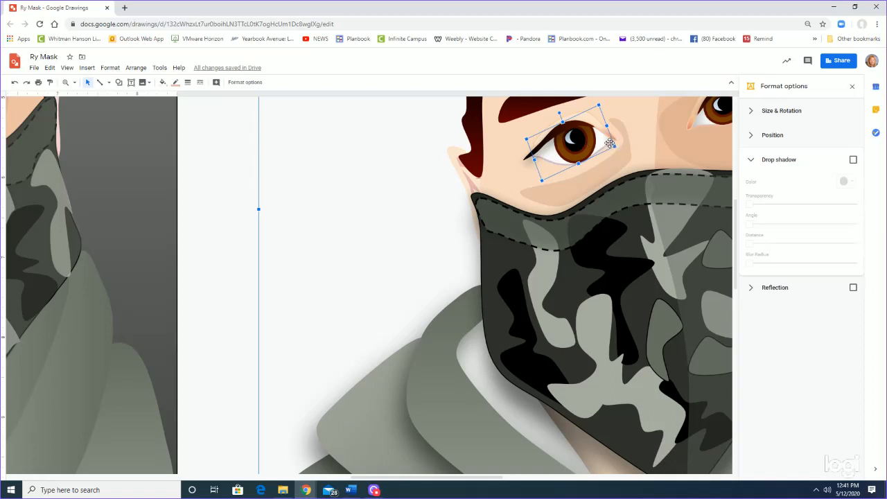
left_click(550, 136)
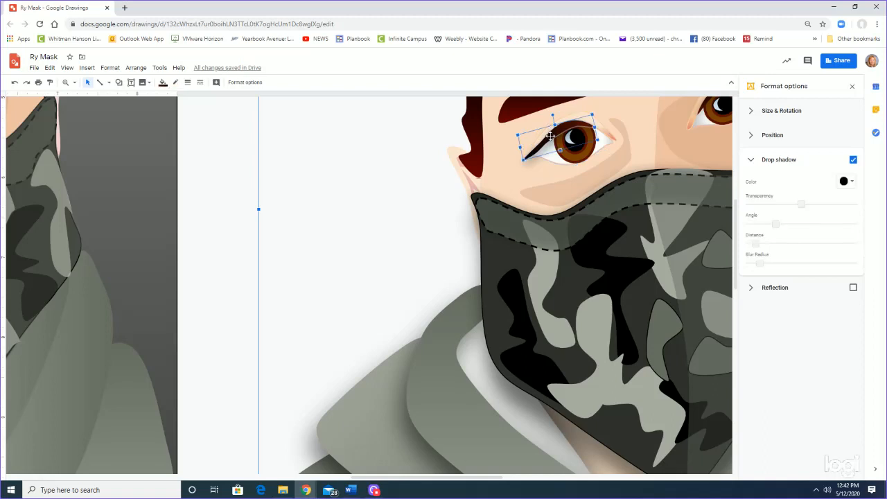
Step: Switch the upper lash line's drop shadow off and back on for comparison, and turn on its reflection
left_click(853, 160)
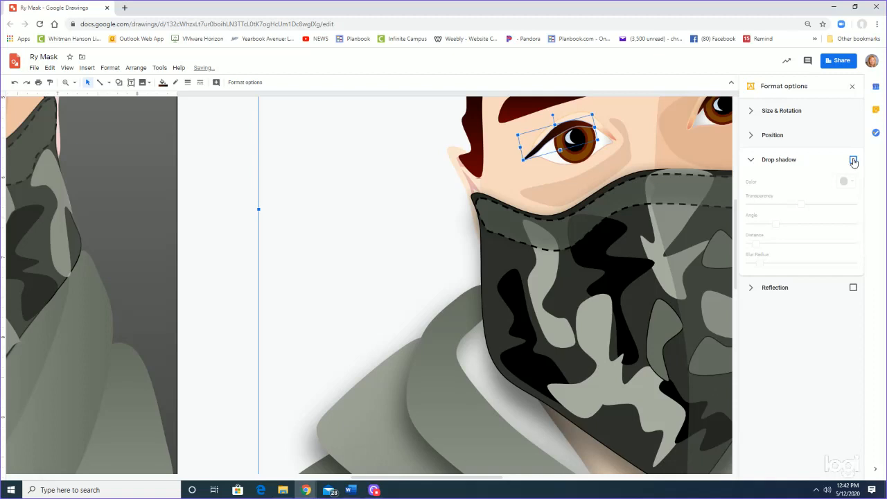
left_click(853, 160)
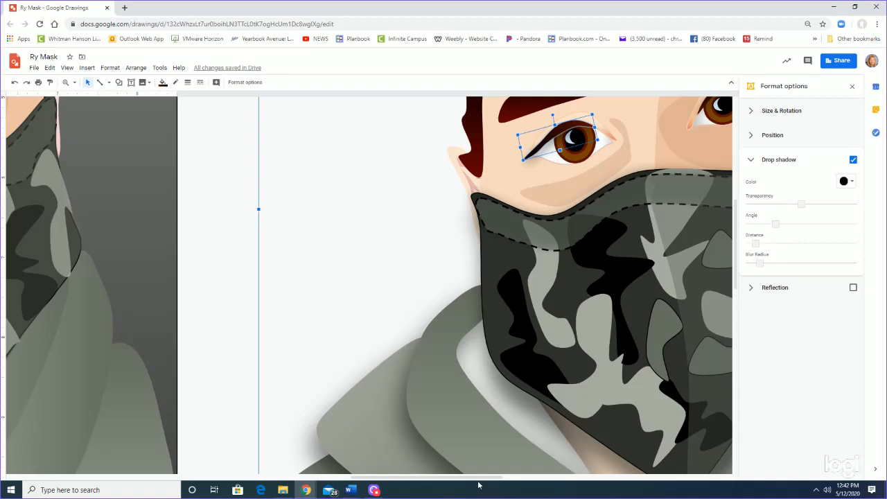
left_click_drag(478, 485, 603, 490)
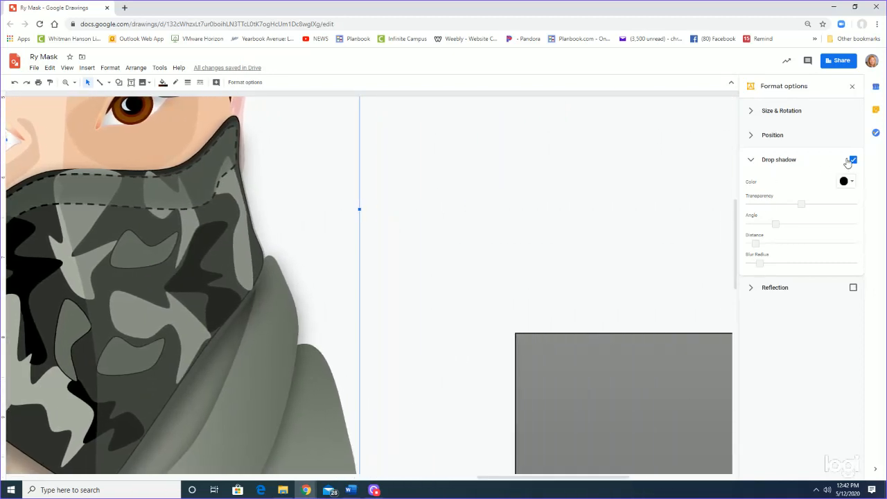
left_click(747, 164)
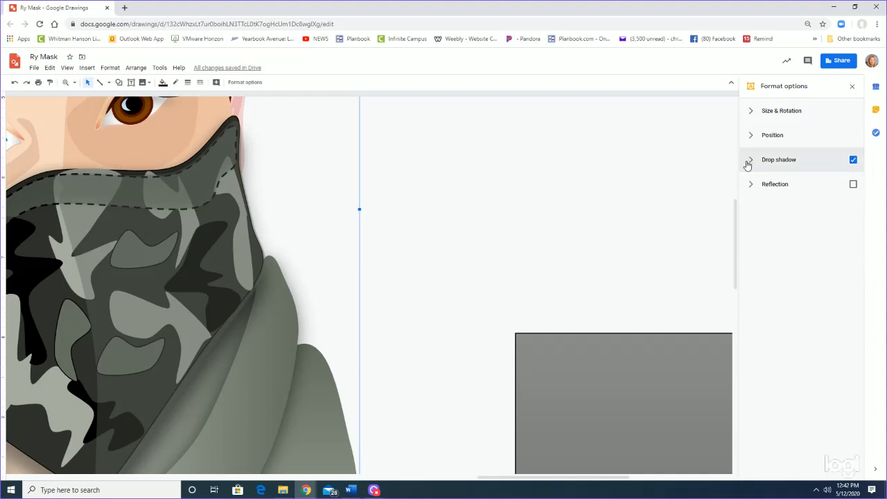
left_click(853, 186)
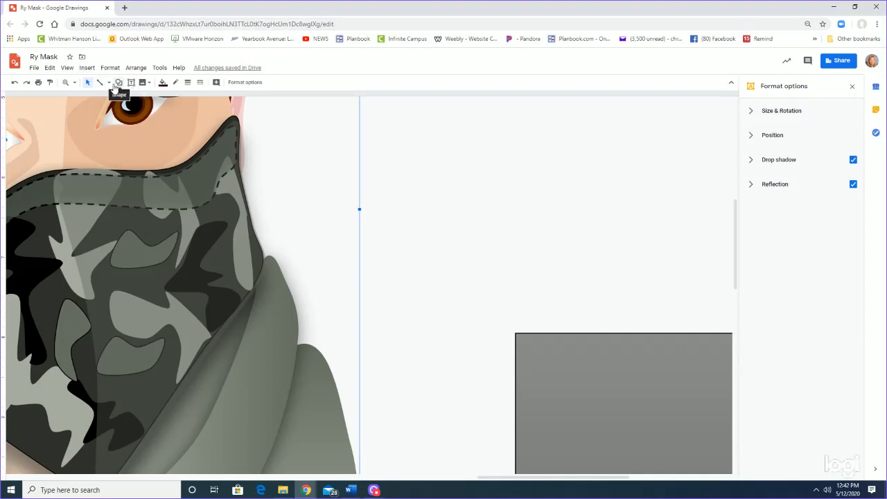
Step: Draw a wide rectangle in the blank canvas beside the shadowed portrait and fill it with cornflower blue
left_click(118, 84)
mouse_move(175, 102)
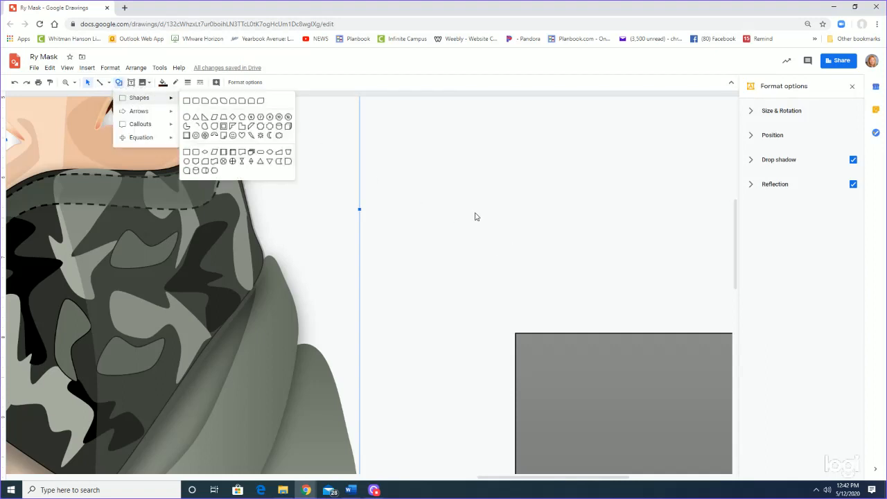
left_click_drag(457, 199, 584, 254)
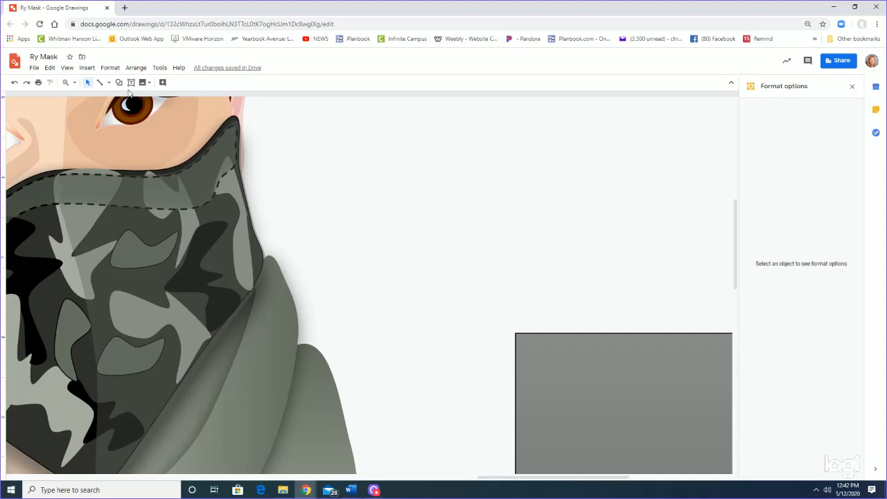
left_click(118, 82)
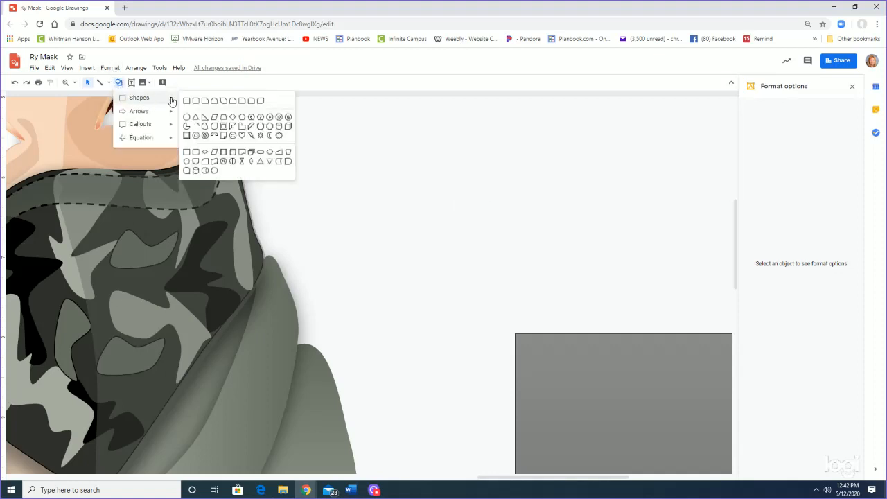
left_click(187, 101)
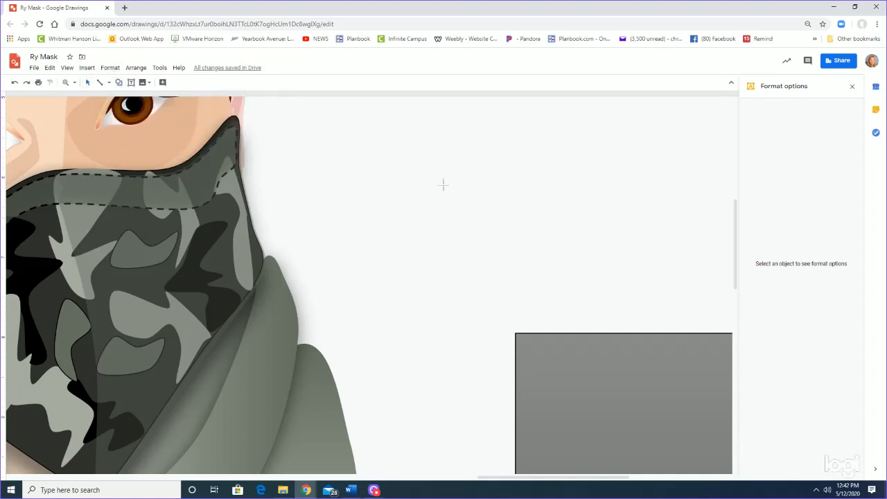
left_click_drag(443, 185, 638, 262)
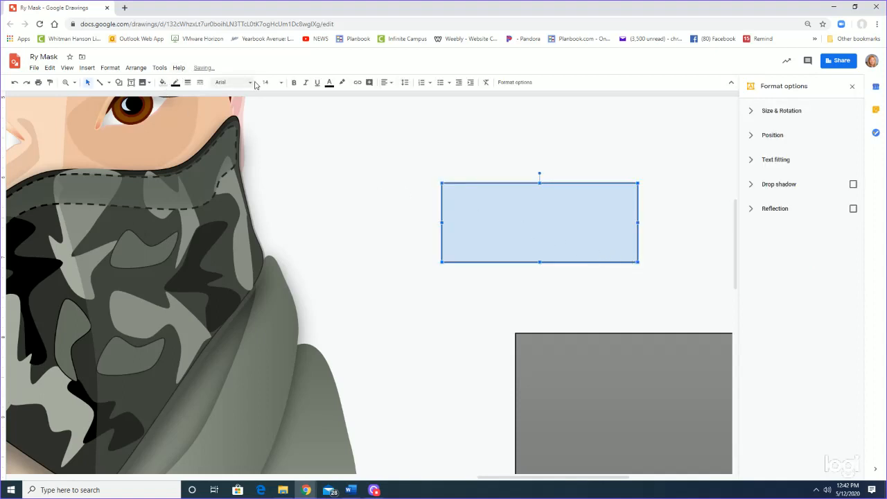
left_click(163, 82)
left_click(222, 138)
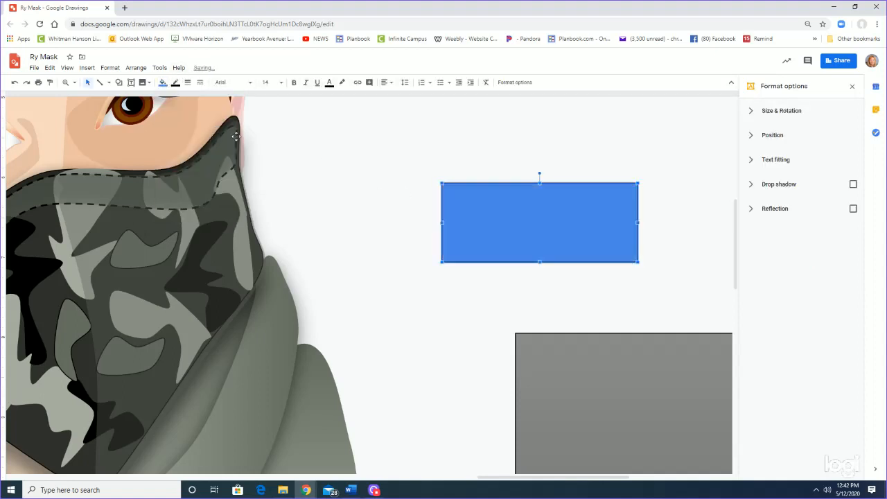
Step: Place a duplicate of the blue rectangle directly above the original and fill it with dark purple
left_click_drag(490, 208, 491, 133)
key("ctrl+d")
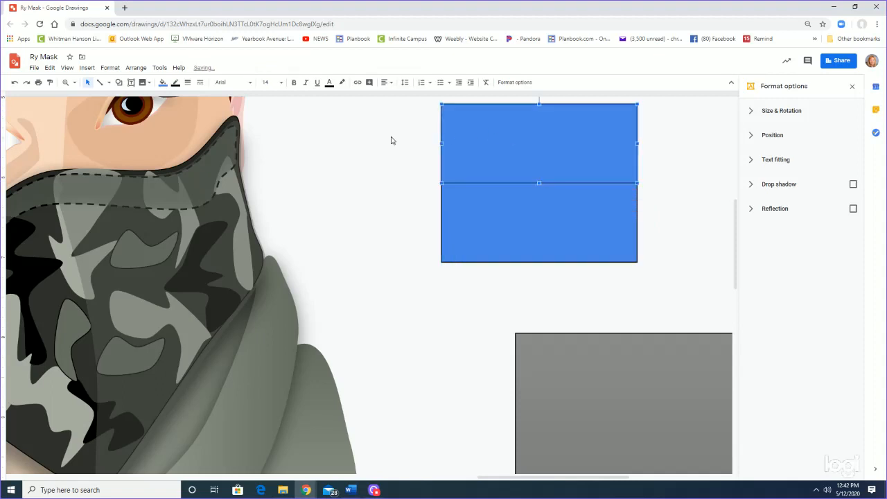
left_click(164, 83)
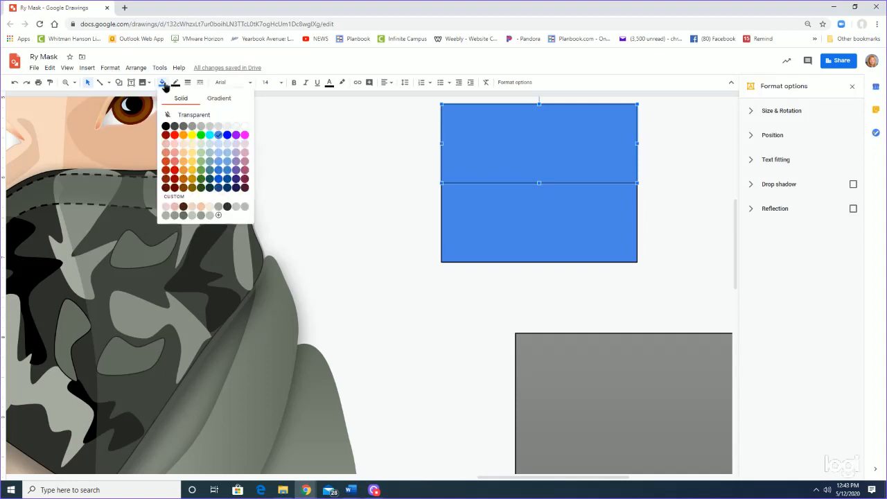
left_click(236, 179)
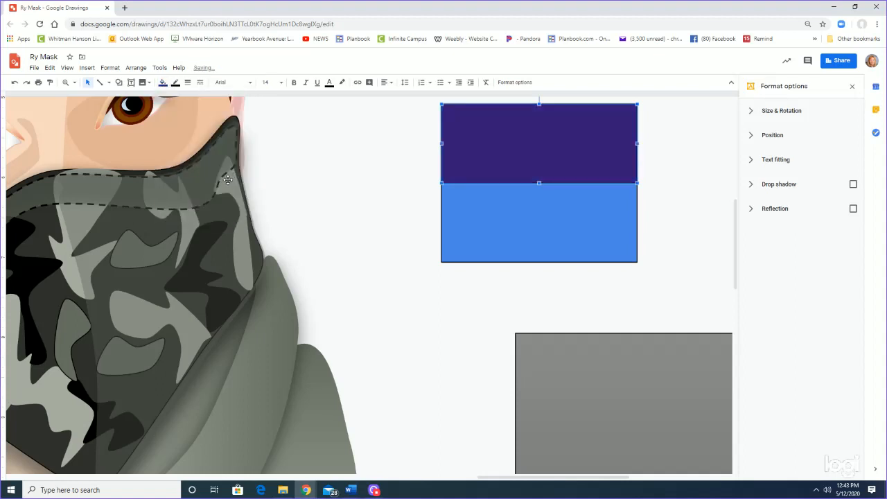
Step: Draw a small circle between the portrait and the rectangles, with a white fill and a transparent border
left_click(119, 81)
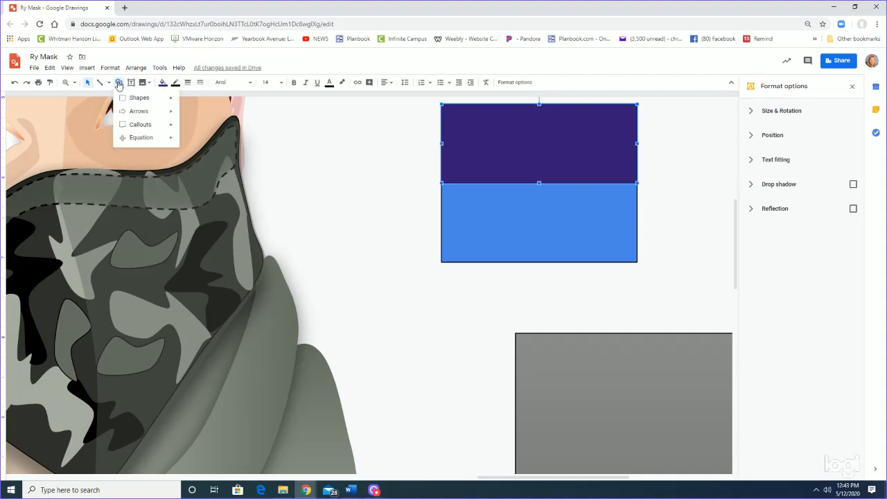
mouse_move(139, 102)
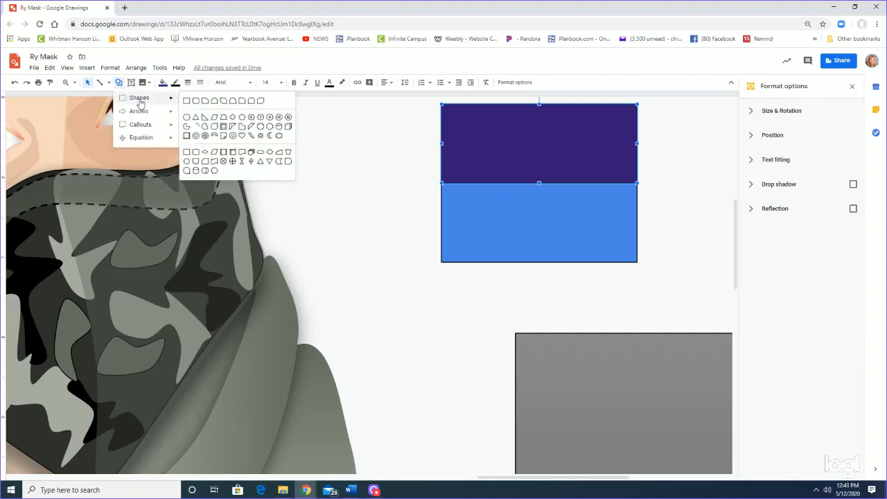
left_click(185, 115)
left_click_drag(300, 129, 336, 165)
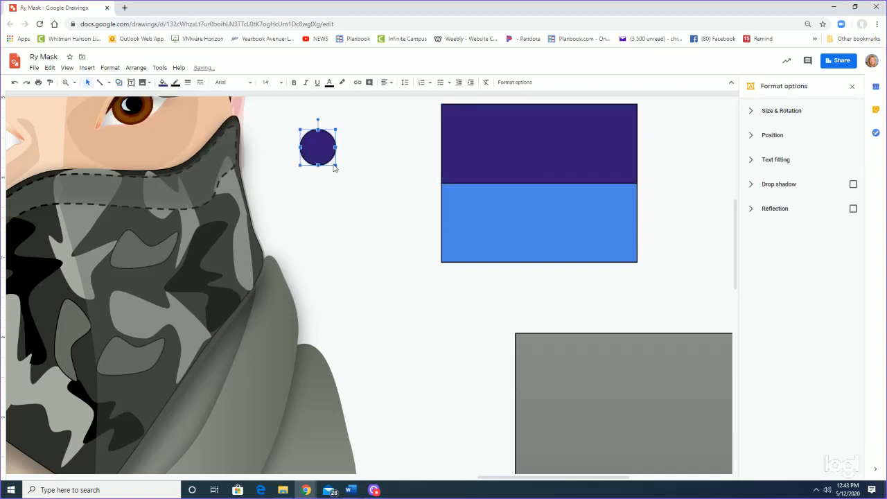
left_click(163, 83)
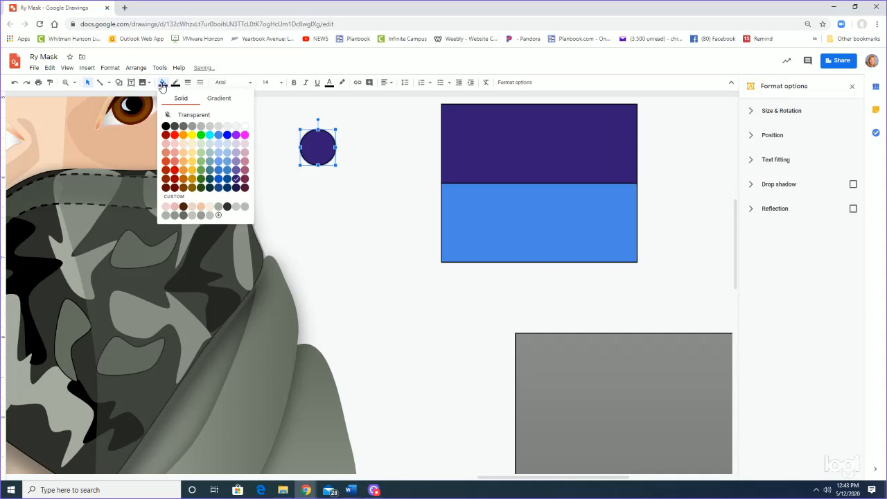
left_click(245, 126)
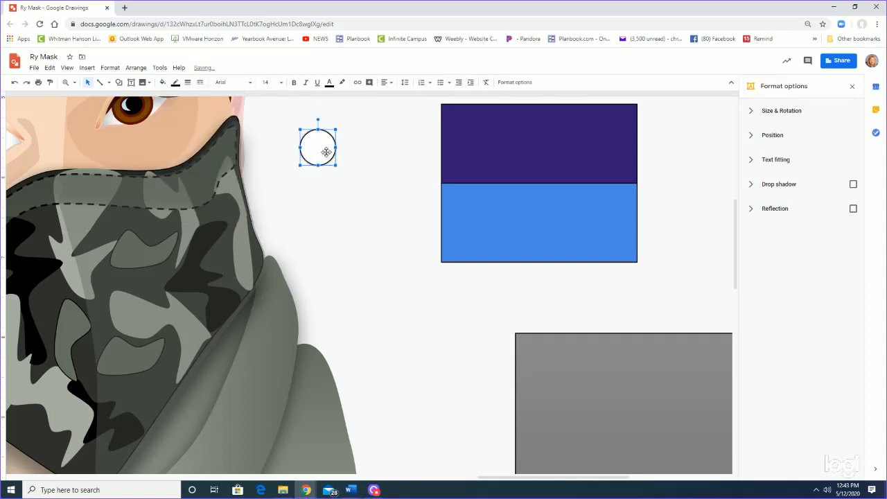
left_click(175, 83)
left_click(204, 98)
Step: Place the white circle on the purple rectangle just above the blue one and turn on its reflection
left_click_drag(316, 151, 537, 164)
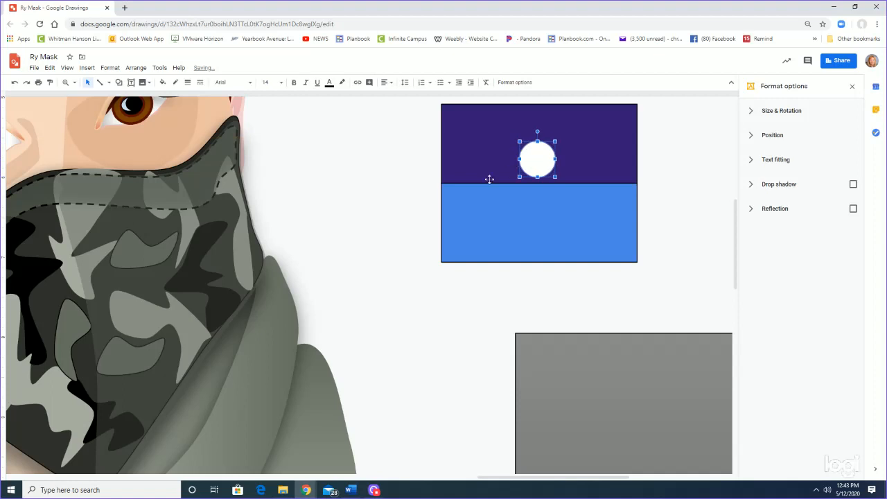
left_click(854, 209)
left_click_drag(533, 163, 537, 163)
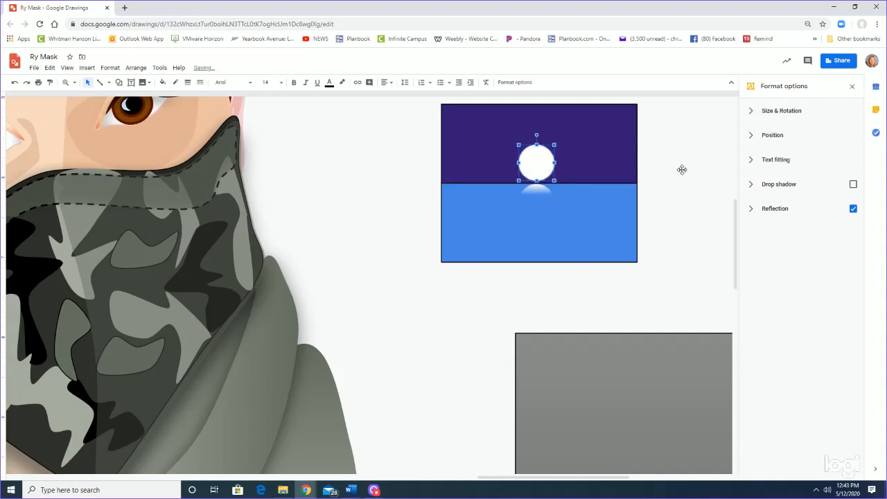
Step: Try a greater distance and larger size for the white circle's reflection, and switch the reflection off
left_click(751, 213)
left_click_drag(748, 235, 777, 255)
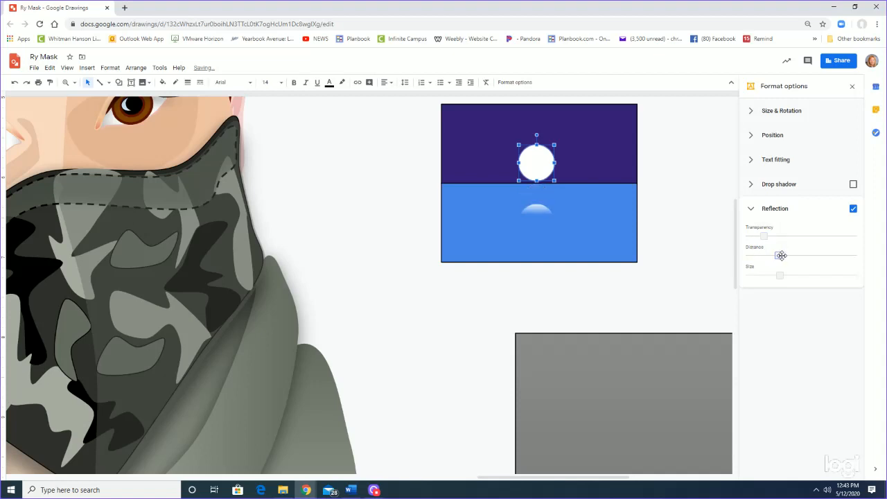
left_click_drag(780, 256, 810, 275)
left_click_drag(833, 274, 844, 274)
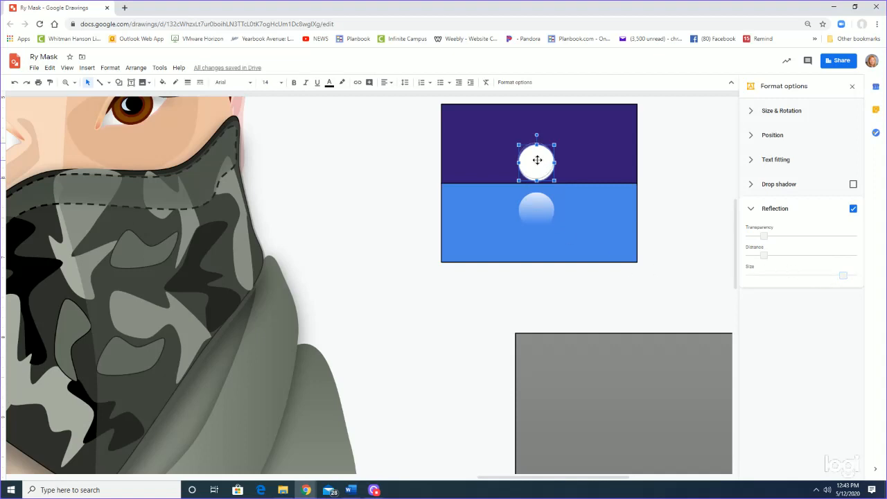
left_click_drag(540, 166, 537, 164)
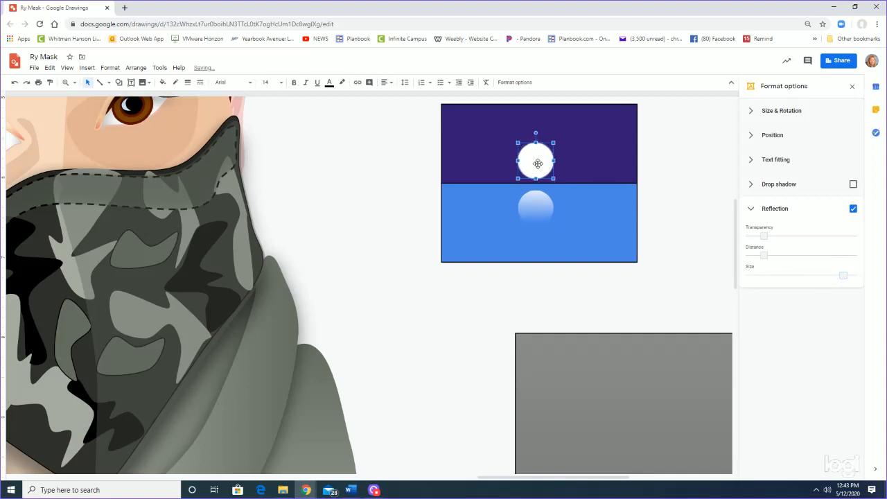
left_click(853, 209)
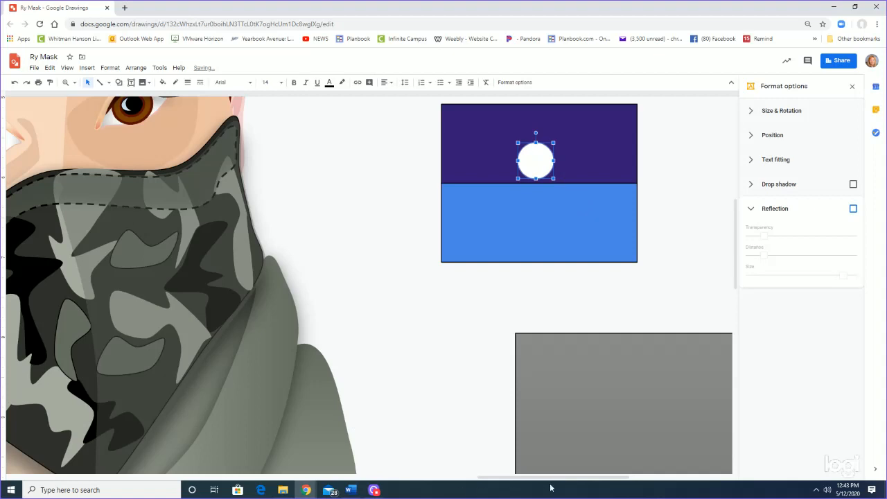
Step: Delete the purple and blue rectangles together with the white circle at 50% zoom
left_click_drag(538, 478, 459, 483)
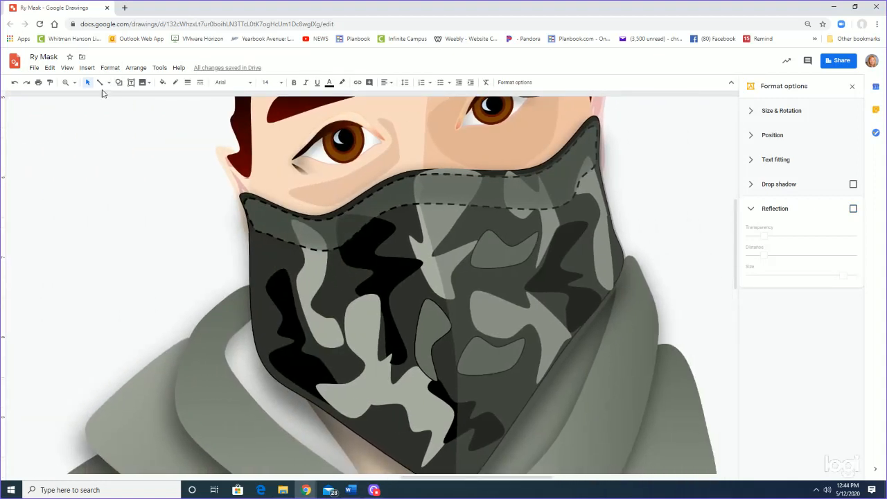
left_click(67, 84)
left_click(74, 83)
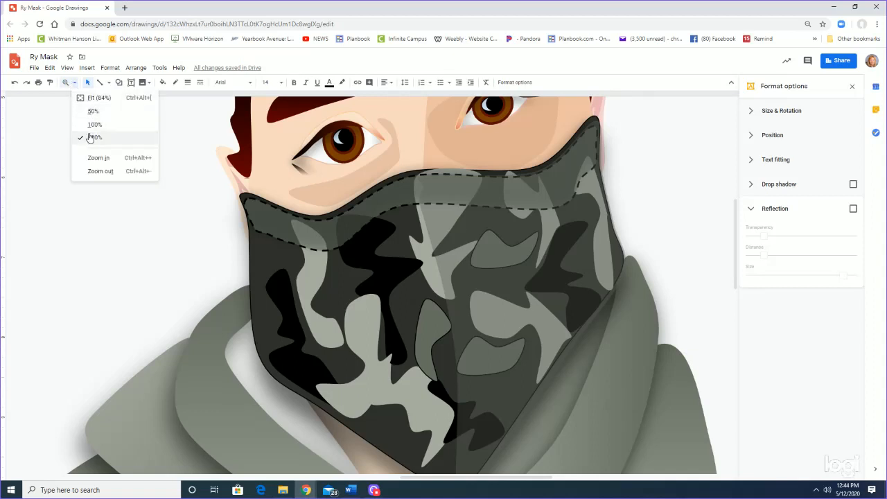
left_click(93, 111)
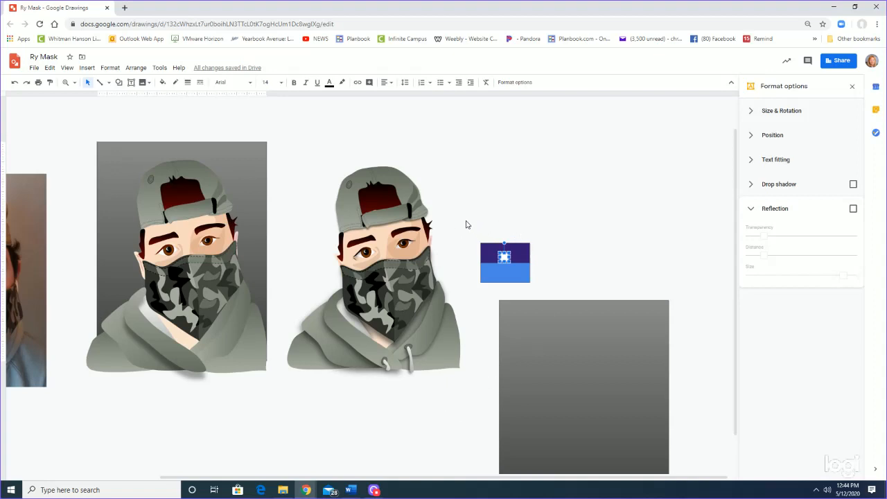
left_click_drag(465, 224, 563, 304)
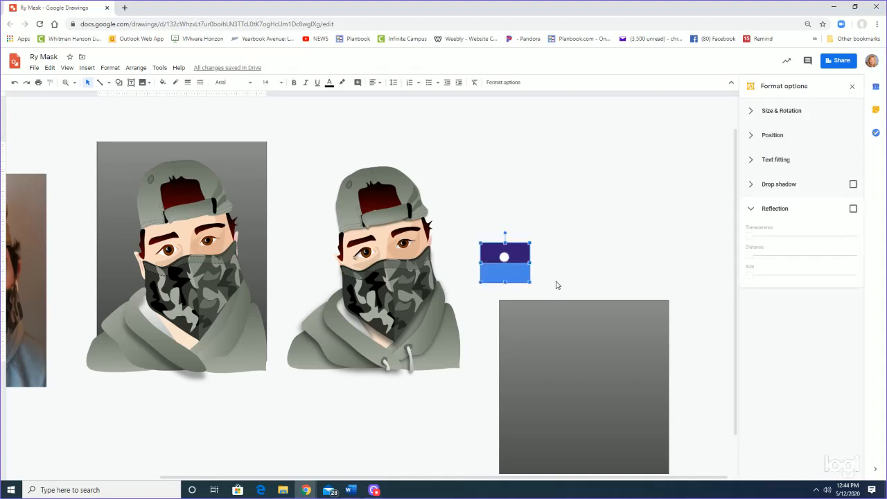
key("Delete")
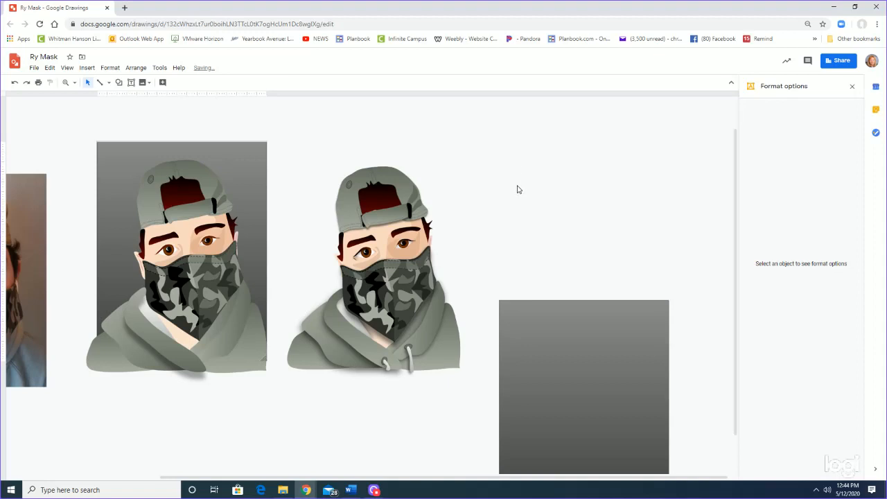
Step: Ungroup the masked portrait that sits on the gray gradient background
left_click(305, 357)
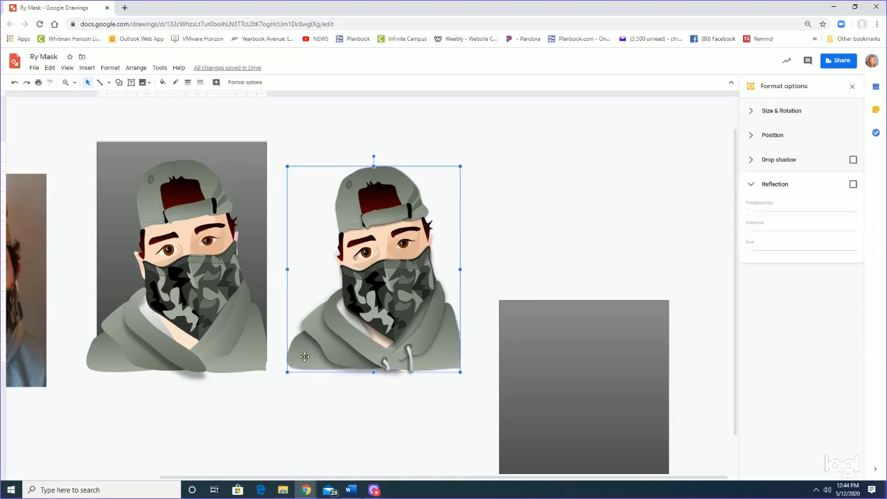
left_click(119, 352)
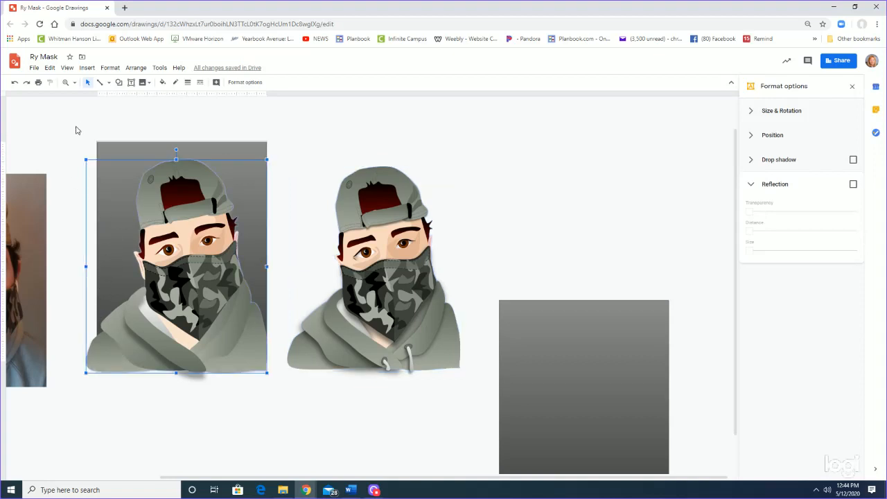
right_click(108, 189)
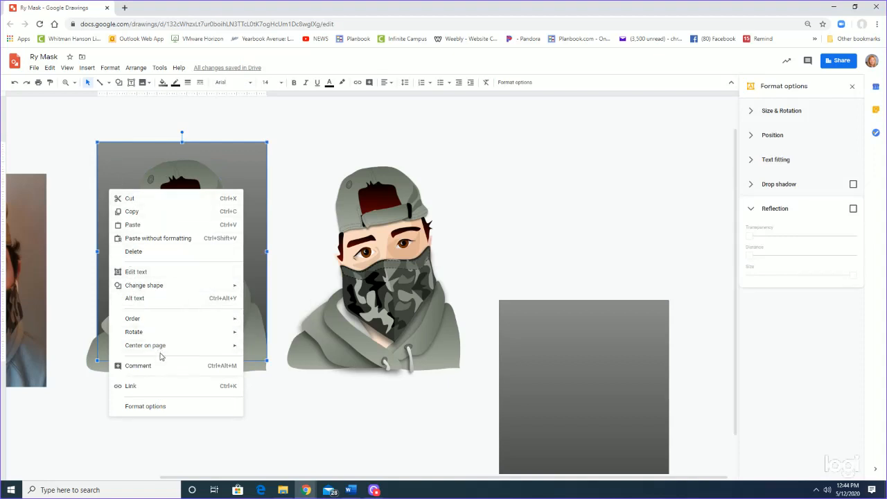
left_click(95, 350)
right_click(134, 345)
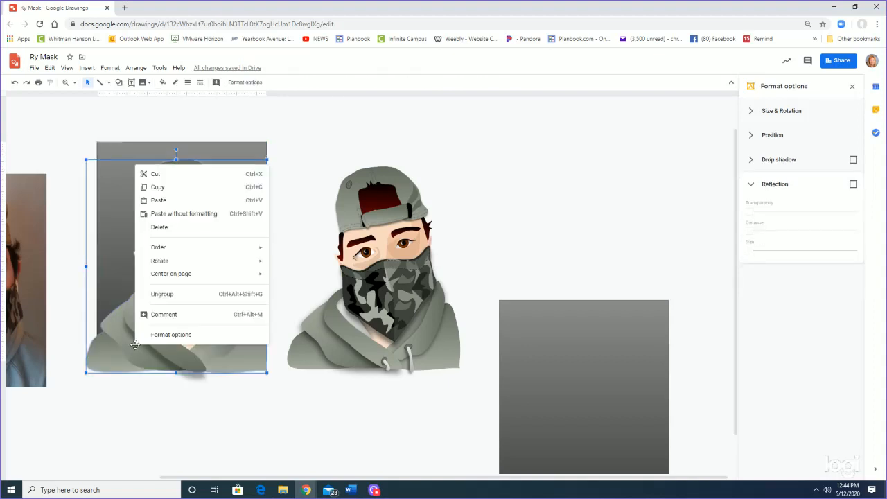
left_click(165, 293)
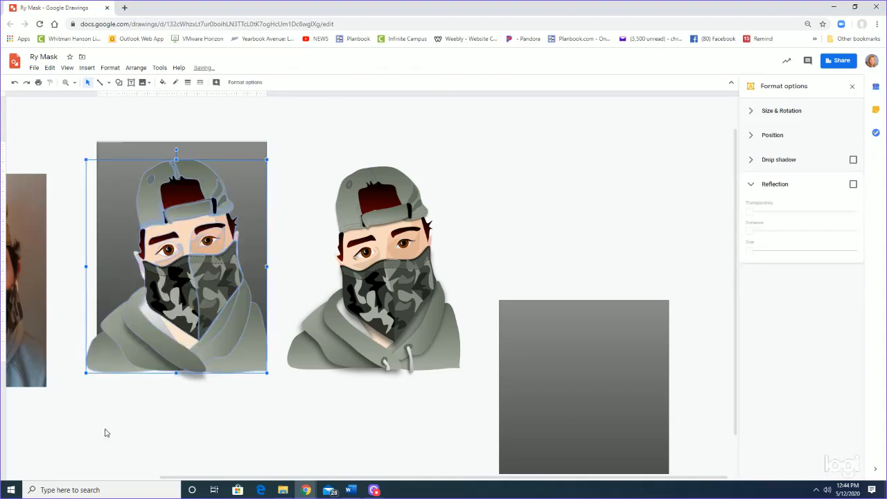
Step: Move the transparent shading shape and the camo mask off the first portrait's face, and undo both moves
left_click(138, 405)
left_click(170, 298)
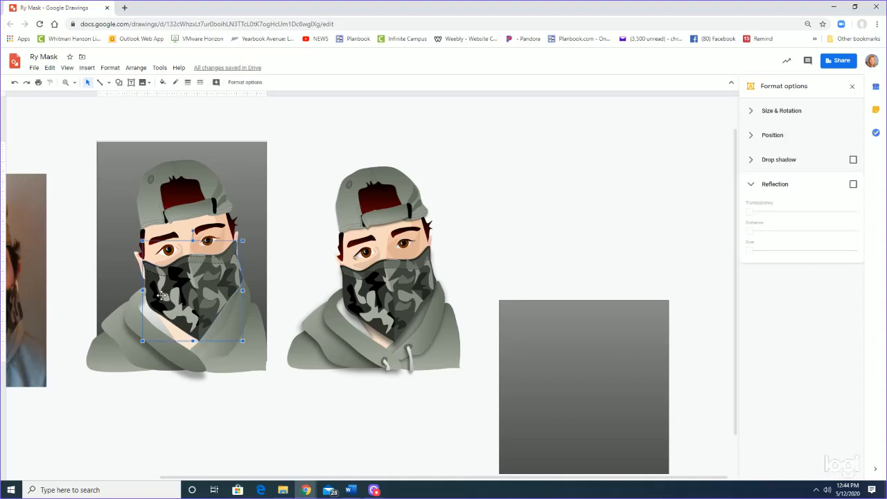
left_click(215, 261)
left_click_drag(215, 261, 258, 189)
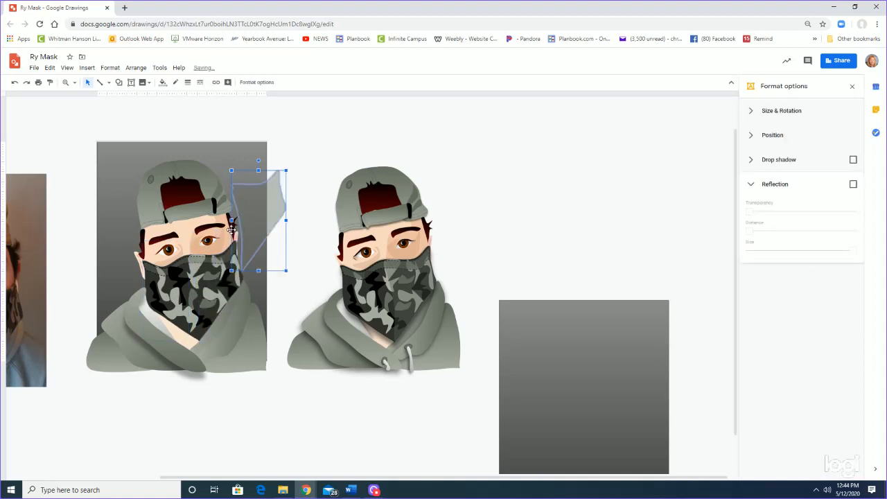
left_click(192, 279)
left_click_drag(192, 279, 221, 240)
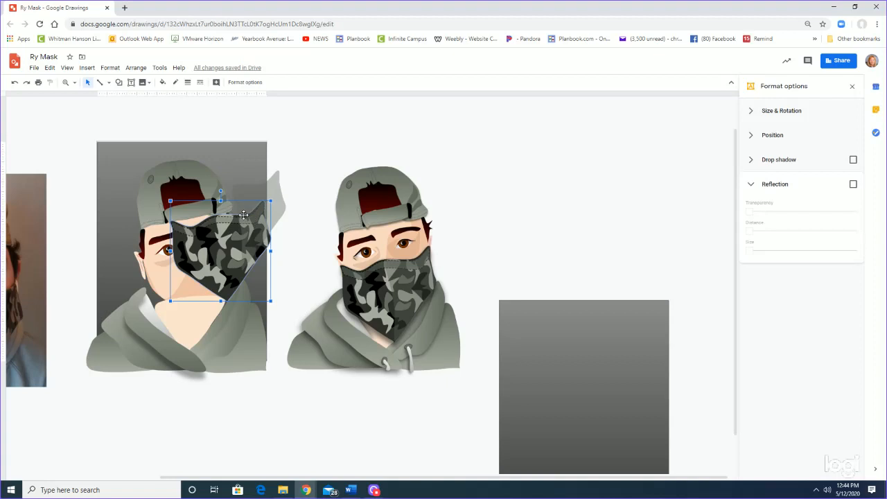
key("ctrl+z")
key("ctrl+z")
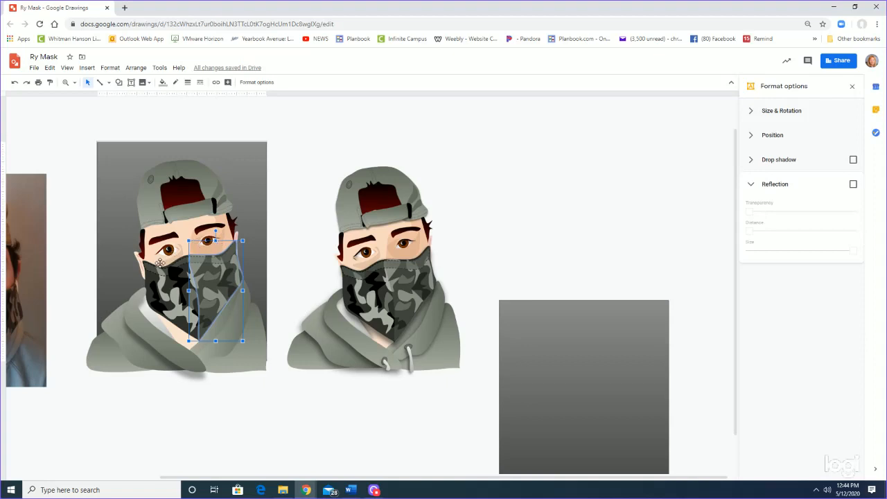
Step: Look up the commands for changing the stacking order of the hood shape on the first portrait
left_click(126, 349)
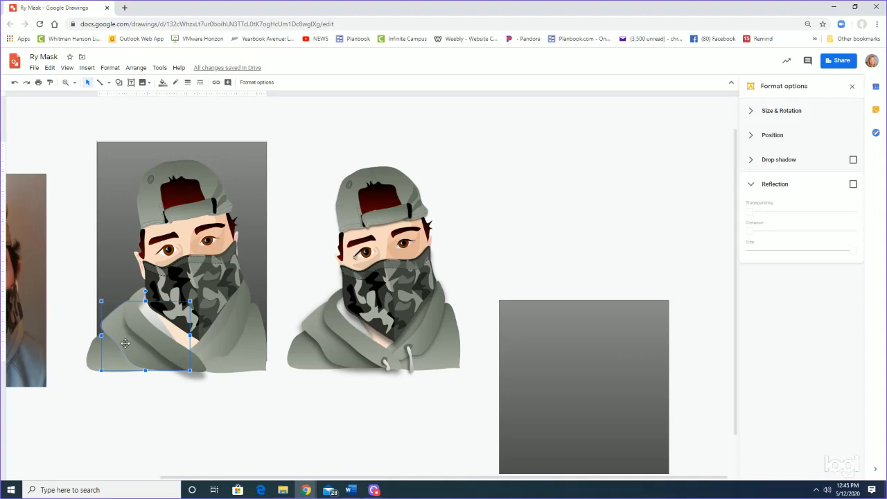
left_click(135, 68)
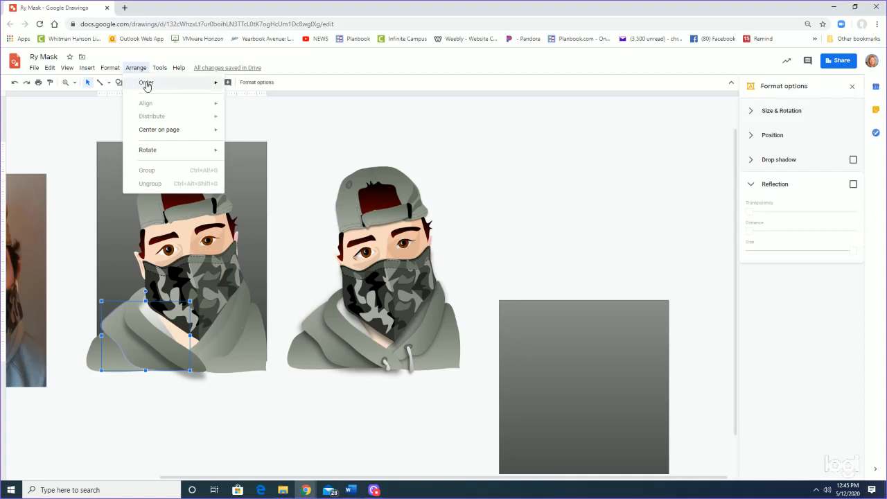
mouse_move(147, 85)
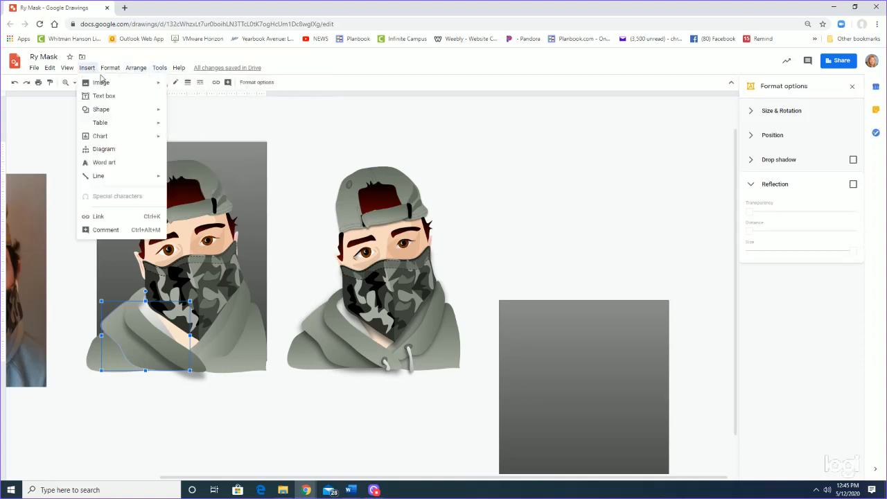
right_click(128, 346)
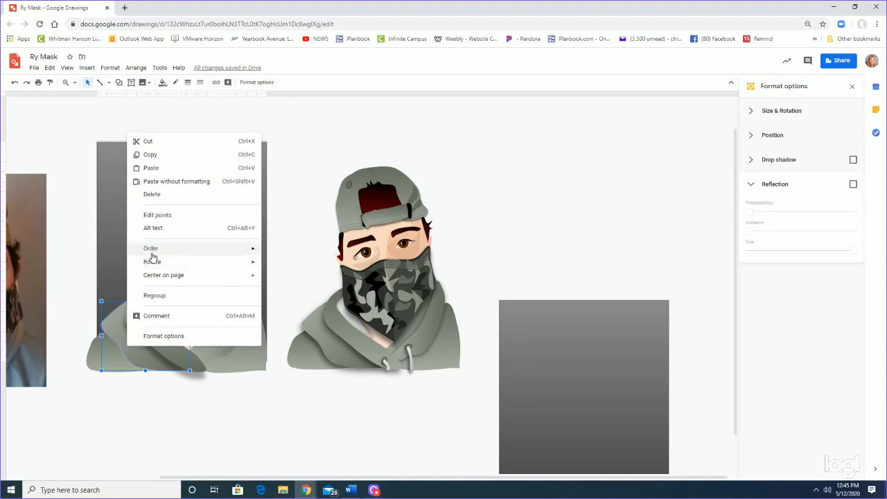
mouse_move(151, 259)
mouse_move(206, 275)
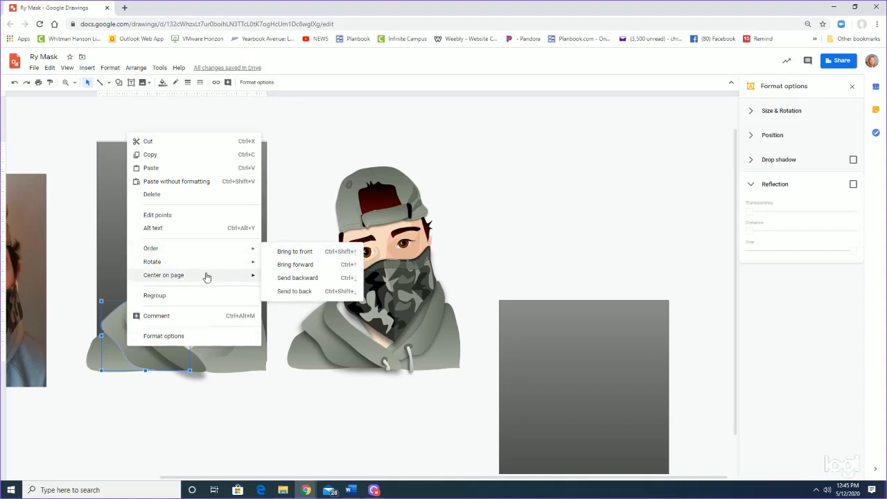
left_click(134, 356)
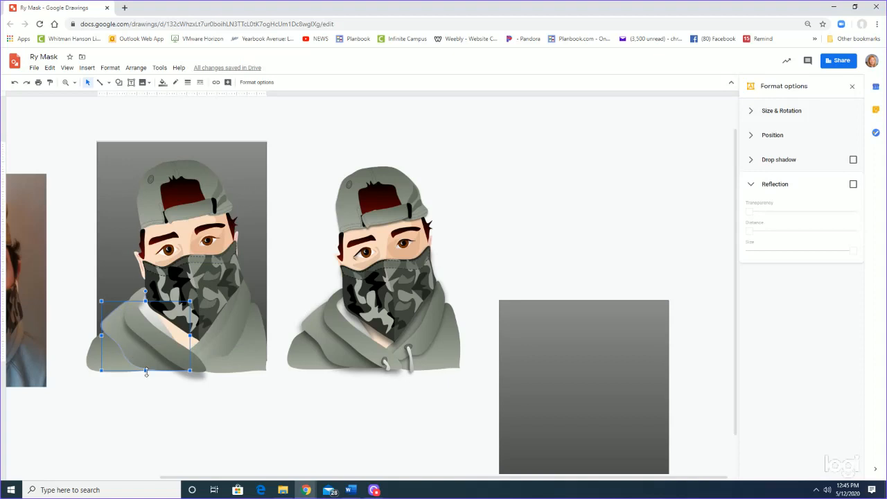
Step: Bring the hood shape forward over the neighbouring hood fold and send it backward again
key("ctrl+Up")
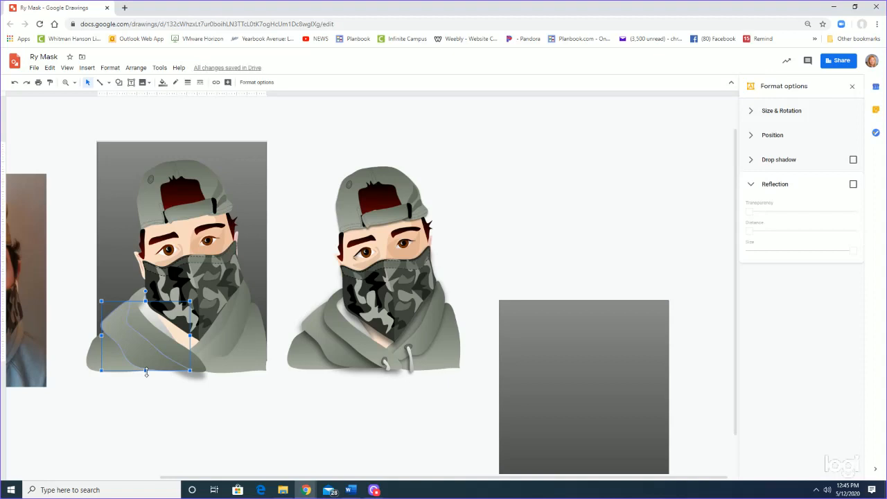
key("ctrl+Up")
key("shift+Down")
key("ctrl+Up")
key("shift+Up")
key("ctrl+Down")
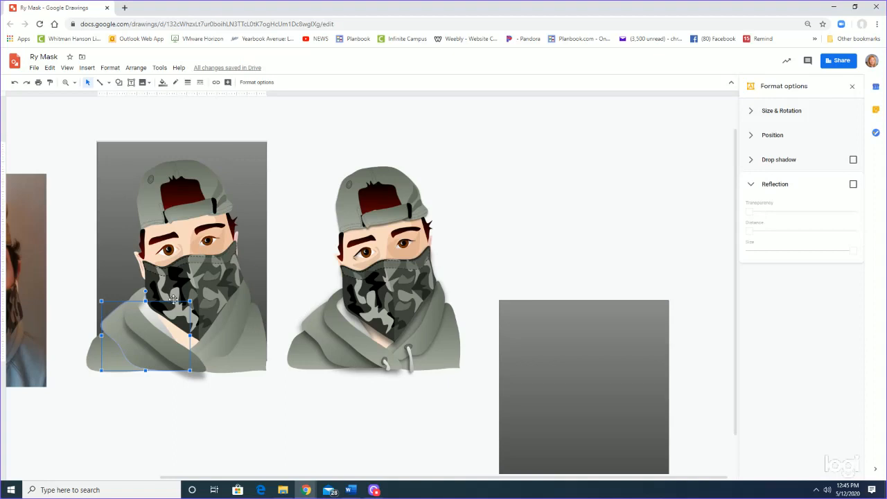
Step: Send the first portrait's camo mask backward behind the face shapes and bring it forward over the face and shading
left_click(176, 283)
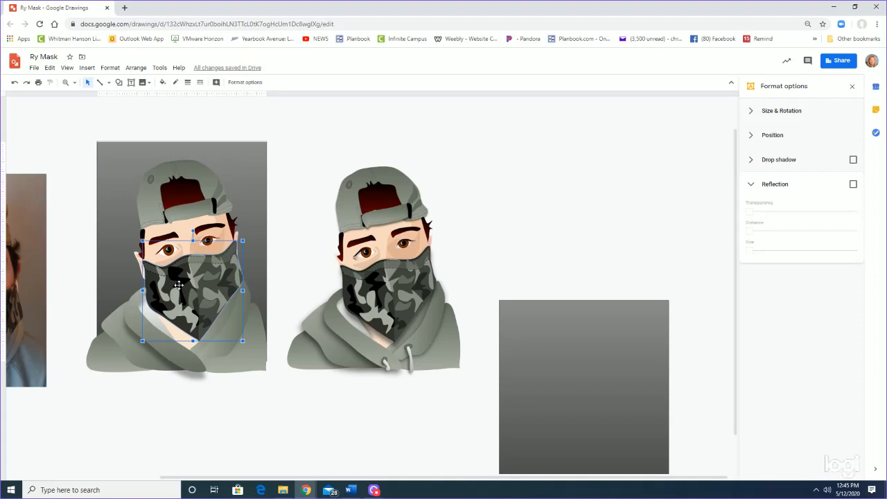
key("ctrl+Down")
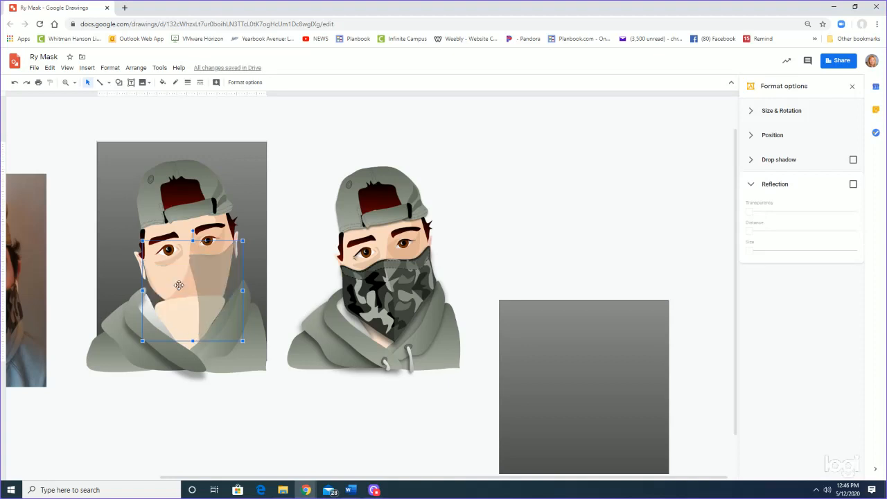
key("ctrl+Up")
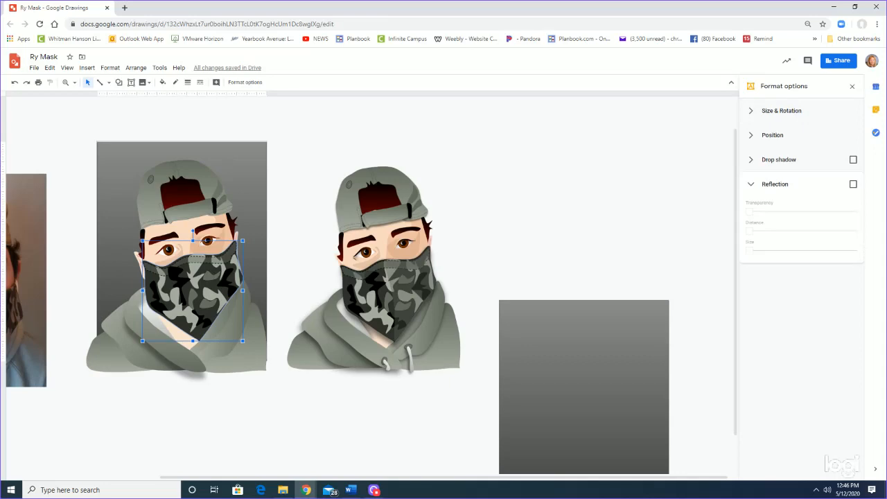
Step: Bring the COVID FAMILY drawing window into view and copy the entire masked portrait that has no background
left_click_drag(886, 21, 684, 68)
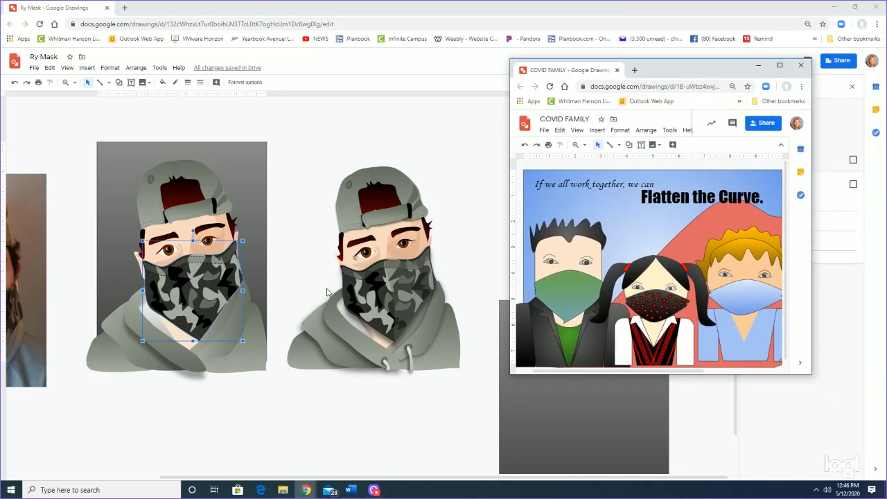
left_click(279, 135)
left_click_drag(279, 136, 475, 384)
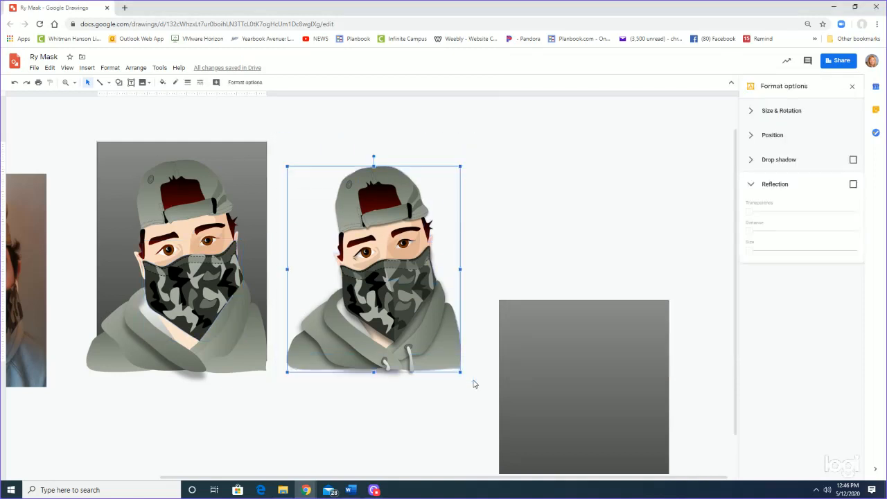
right_click(392, 258)
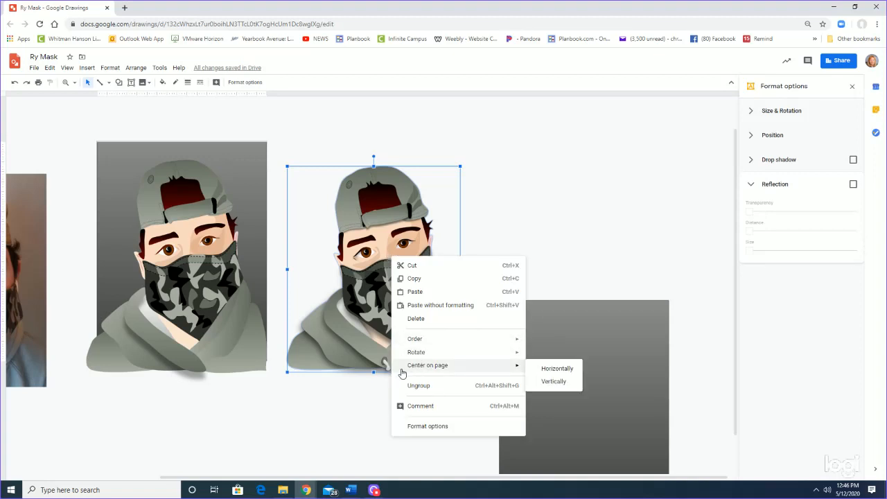
left_click(441, 141)
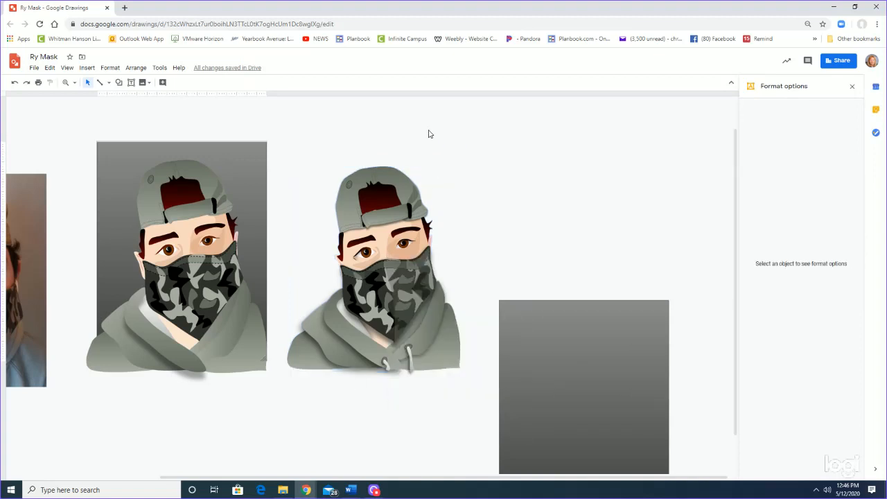
left_click_drag(295, 167, 447, 389)
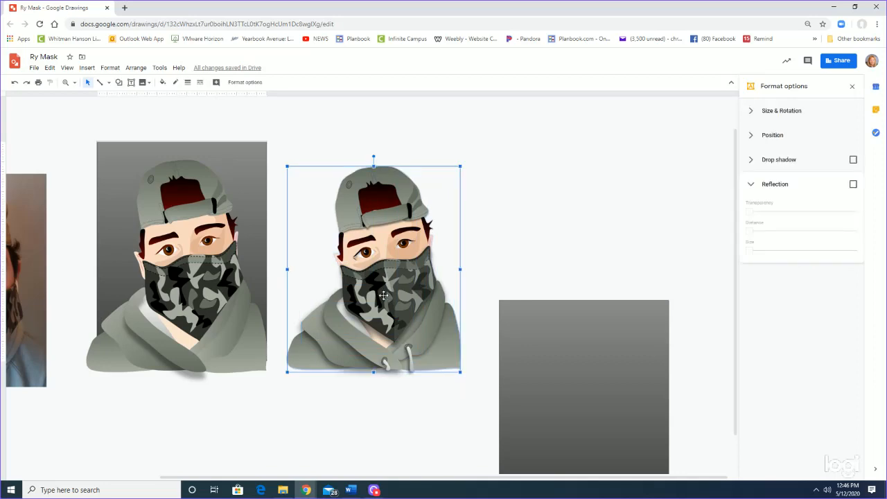
Step: Switch to the COVID FAMILY drawing in a maximized window and paste the masked portrait into it
double_click(570, 12)
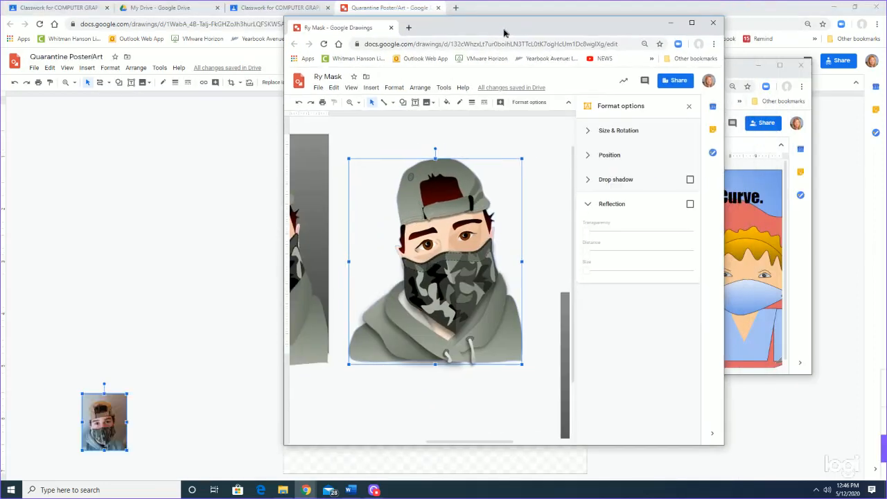
left_click_drag(503, 26, 477, 21)
left_click(721, 75)
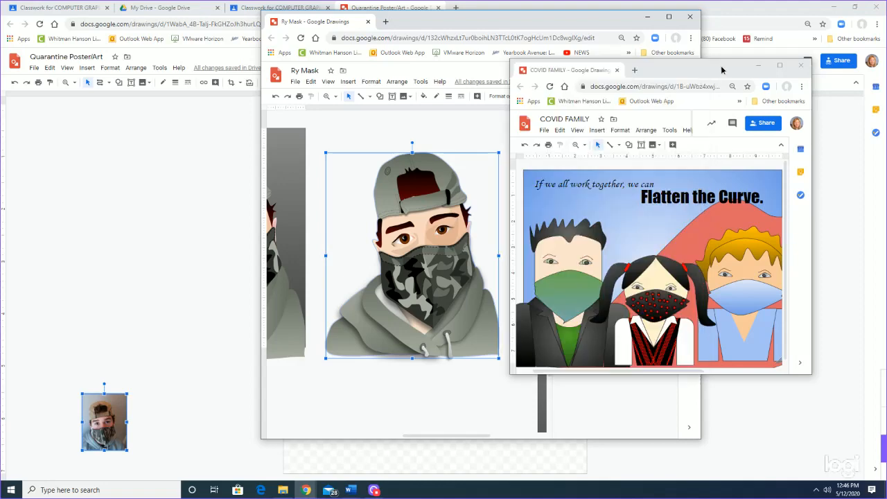
left_click(776, 65)
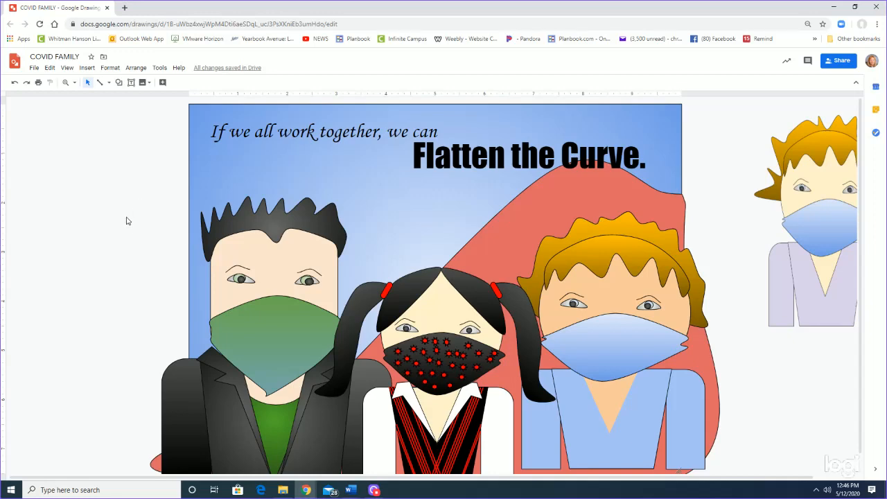
key("ctrl+v")
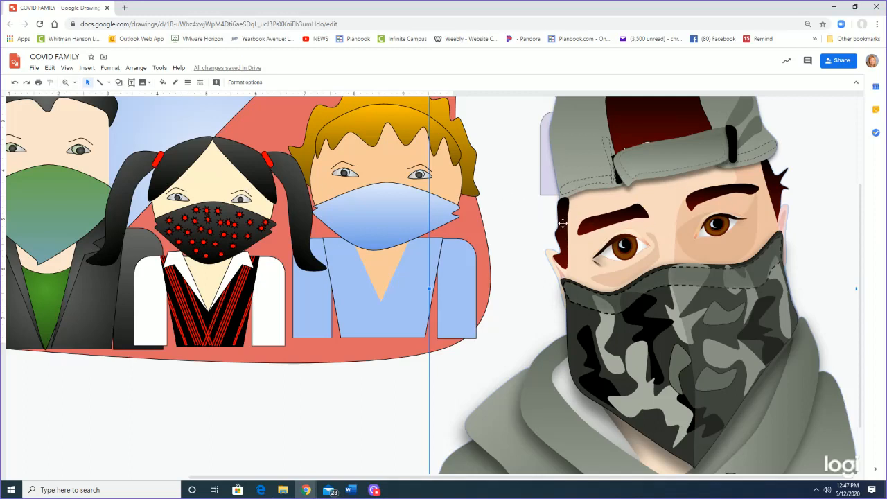
Step: Shrink the pasted portrait to about half its size at 50% zoom
left_click(74, 83)
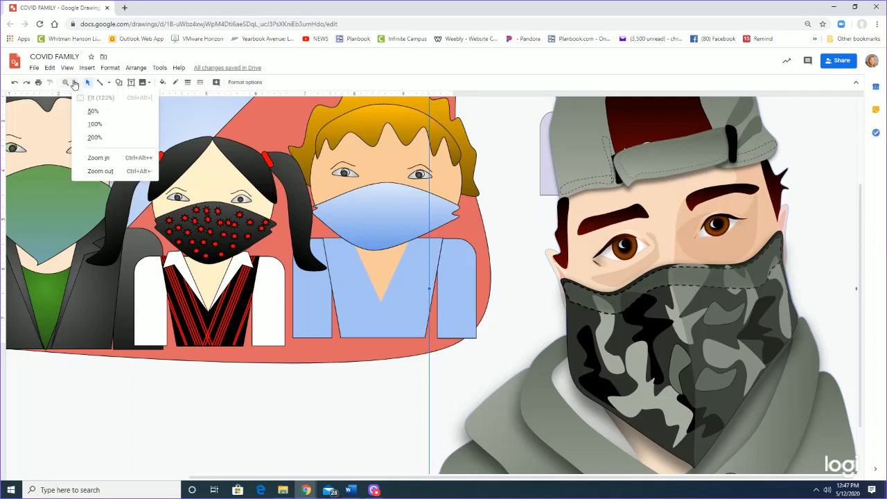
left_click(93, 112)
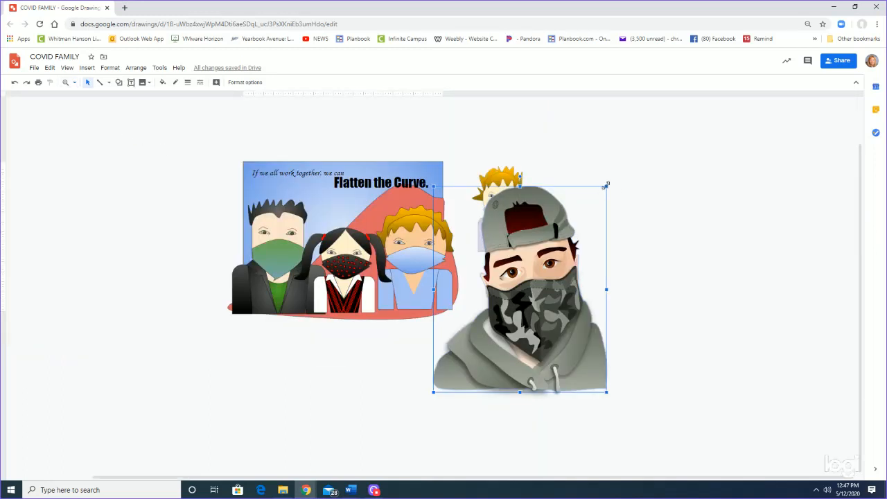
left_click_drag(606, 186, 489, 273)
left_click_drag(482, 281, 480, 284)
Step: Place the portrait between the pigtailed girl and the figure in blue, shifting the girl closer to the man in the suit
left_click_drag(489, 322, 327, 259)
left_click(340, 258)
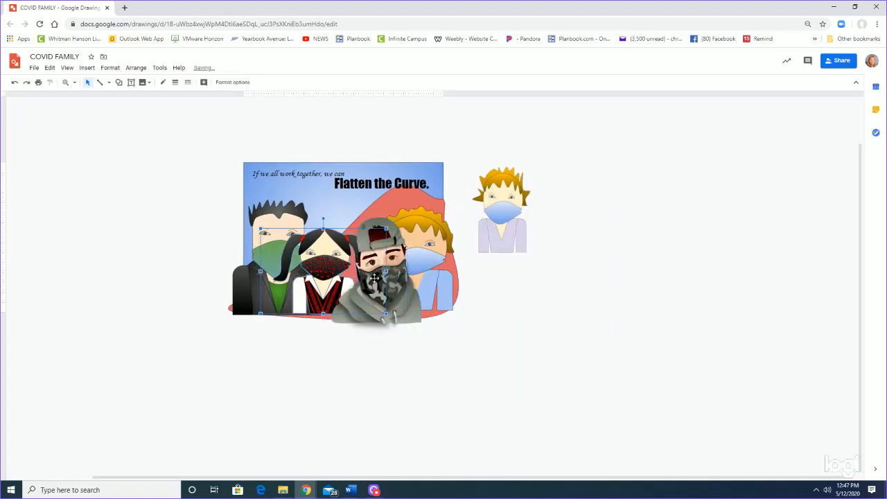
left_click_drag(374, 278, 365, 268)
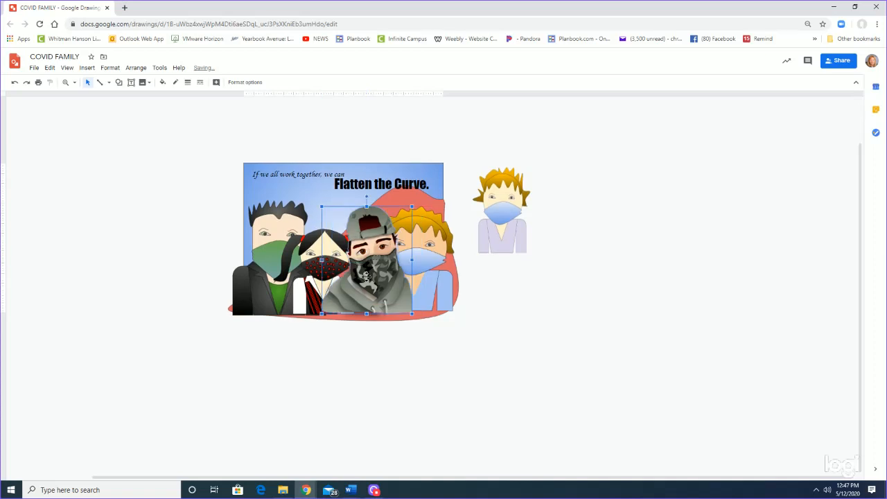
Step: Nudge the shading shape over the camo mask slightly within the portrait group and clear the selection
left_click(380, 274)
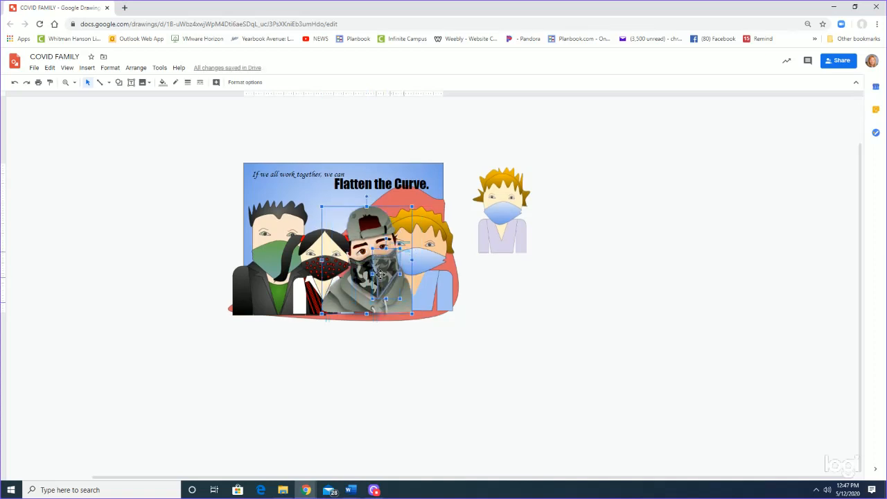
left_click_drag(381, 275, 381, 276)
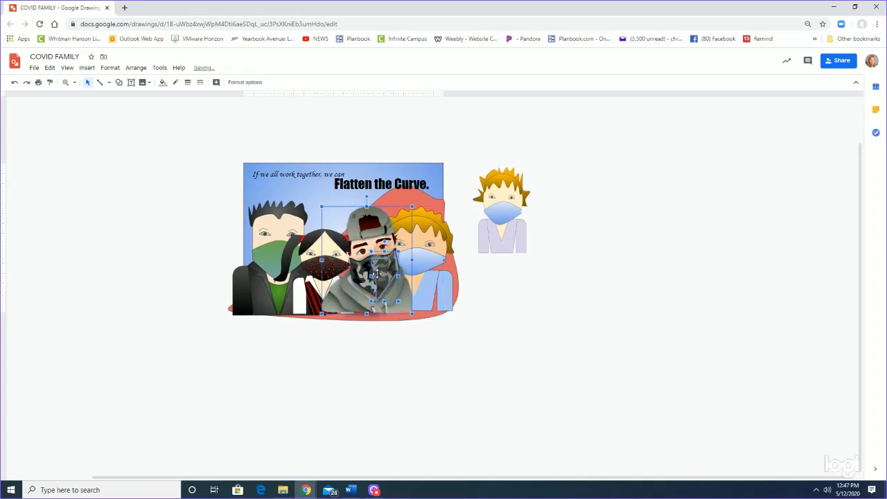
left_click(280, 383)
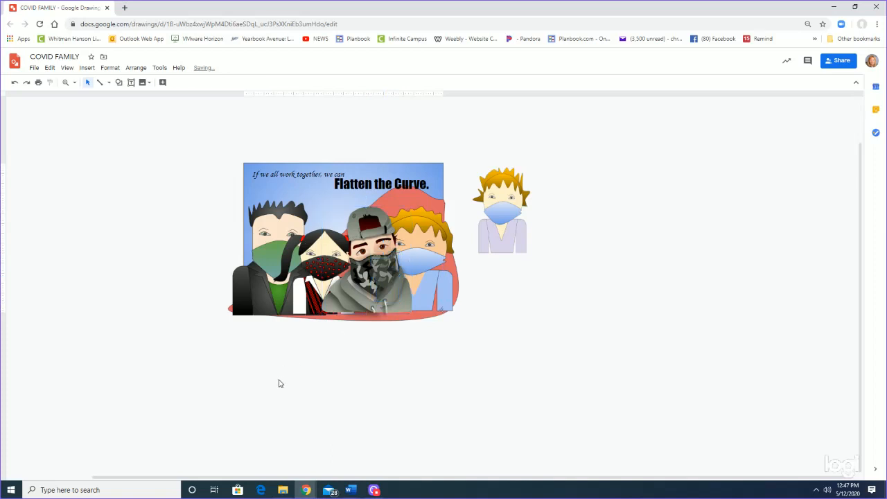
Step: Send the portrait behind the pigtailed girl, and move it off the poster into the empty area beyond the spare figure
left_click(353, 223)
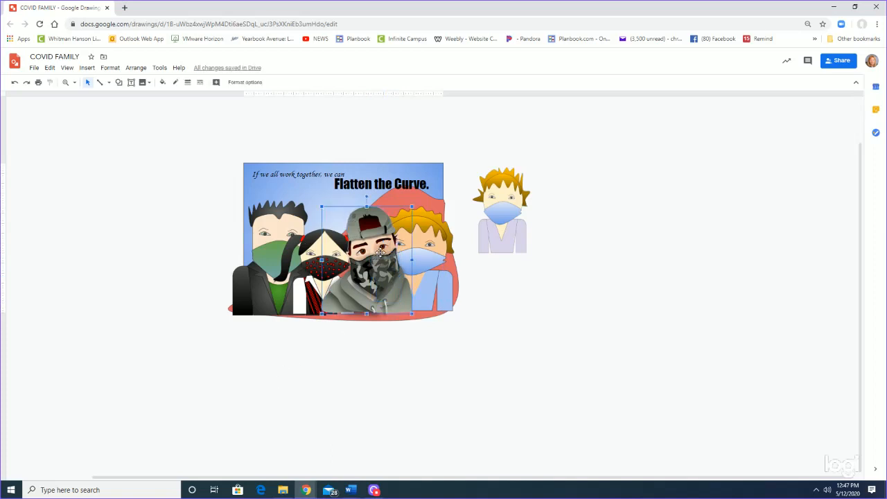
key("ctrl+Down")
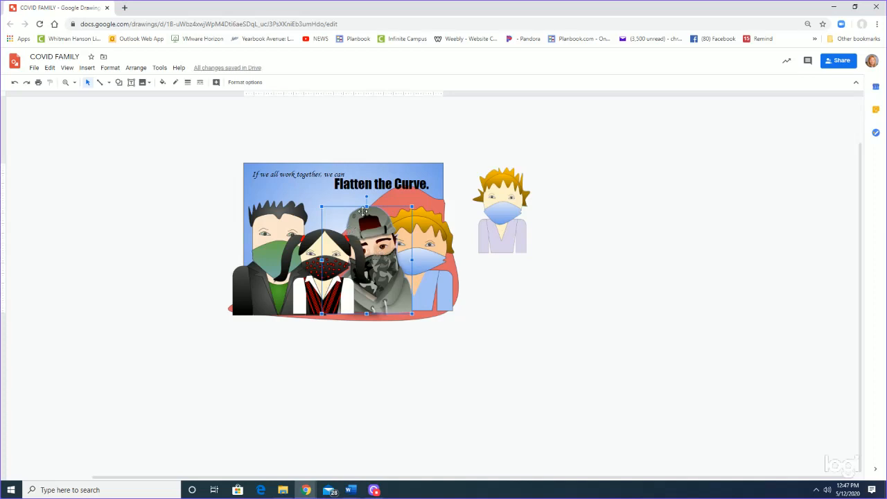
key("Up")
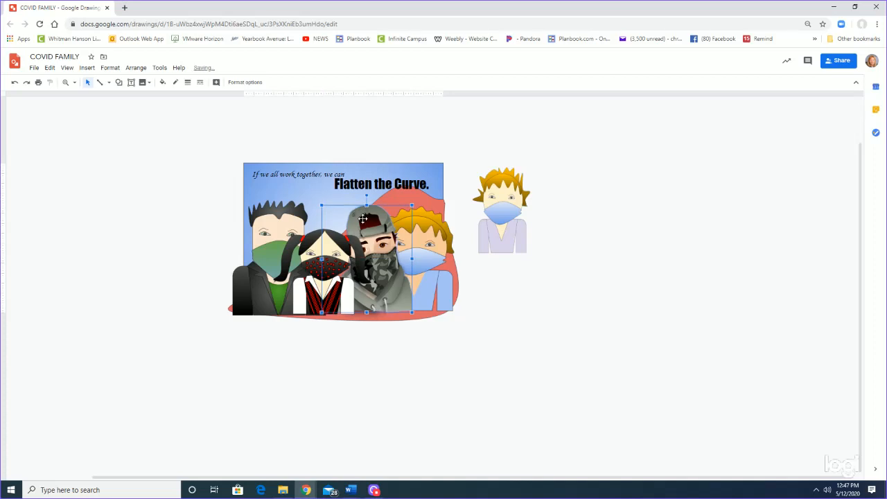
left_click_drag(357, 213, 638, 240)
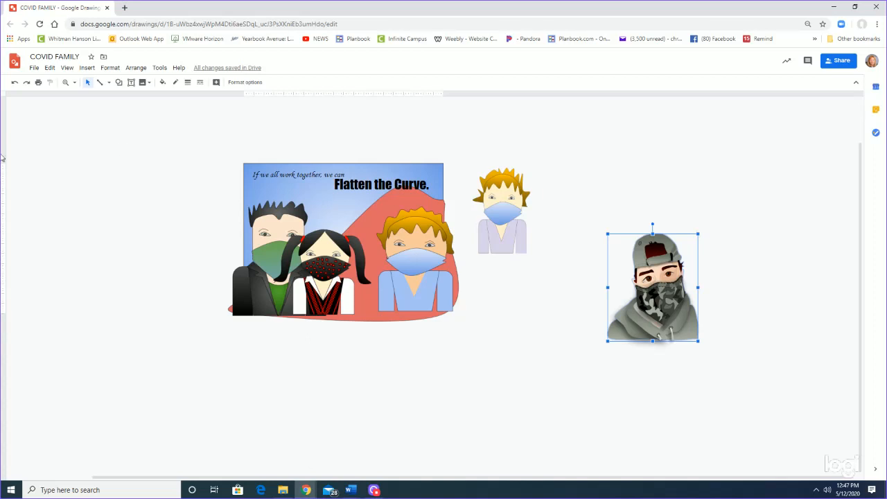
Step: Single out the neck and shirt shapes inside the grouped figure in blue at 200% zoom
left_click(407, 225)
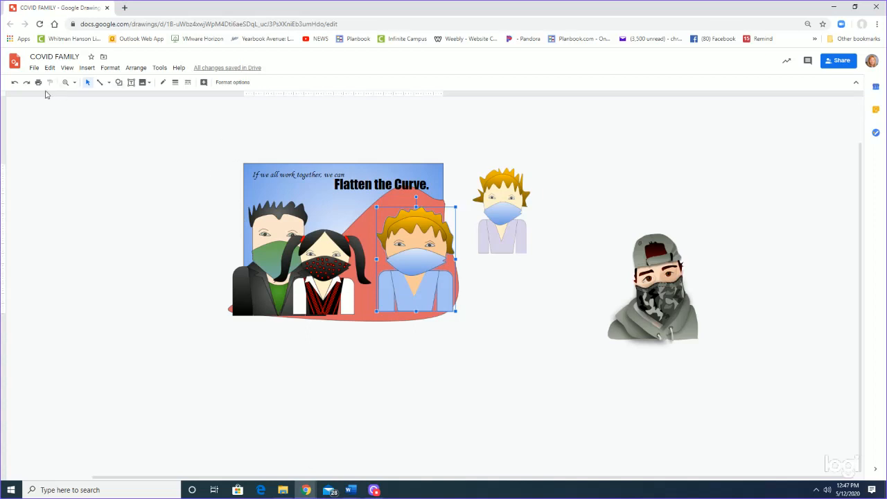
left_click(75, 84)
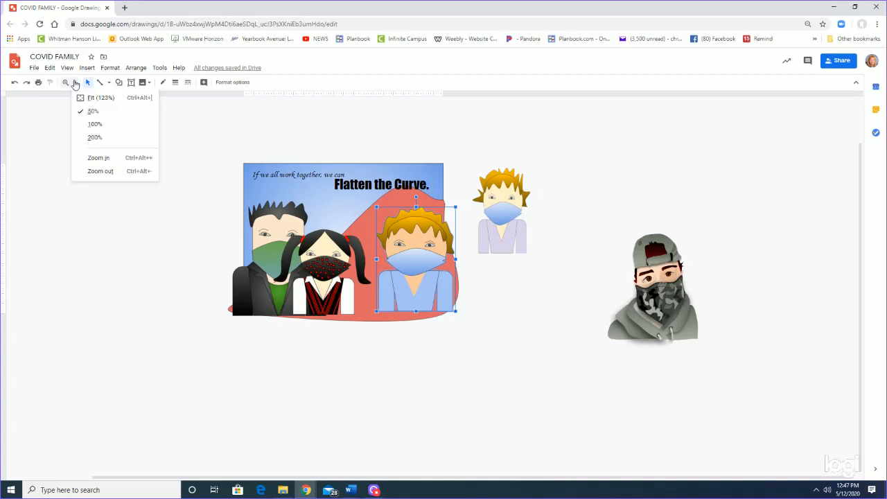
left_click(93, 138)
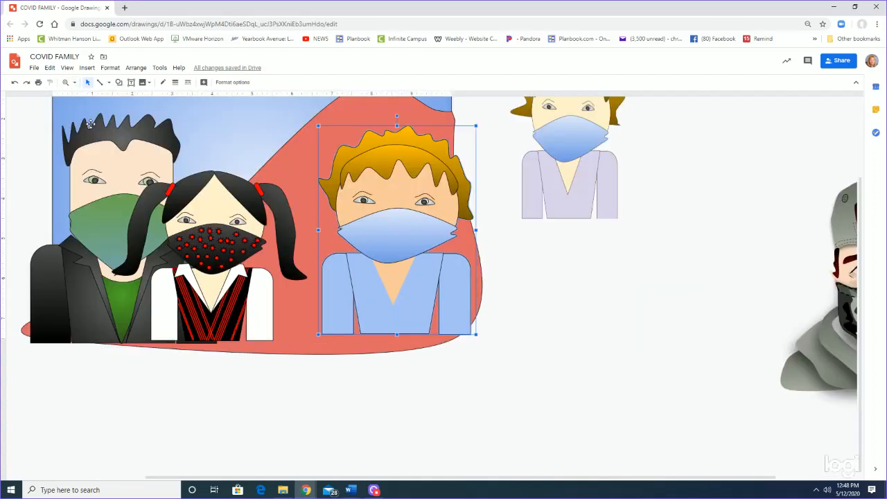
left_click(422, 238)
left_click(393, 301)
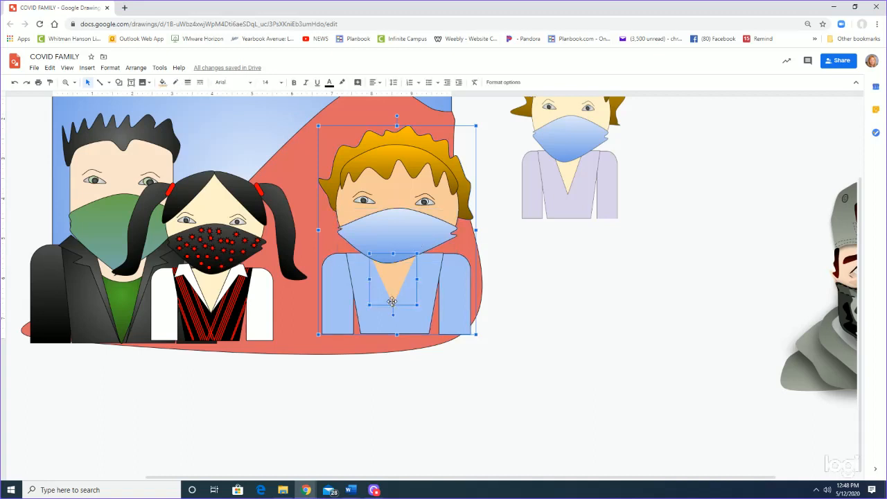
left_click(373, 310)
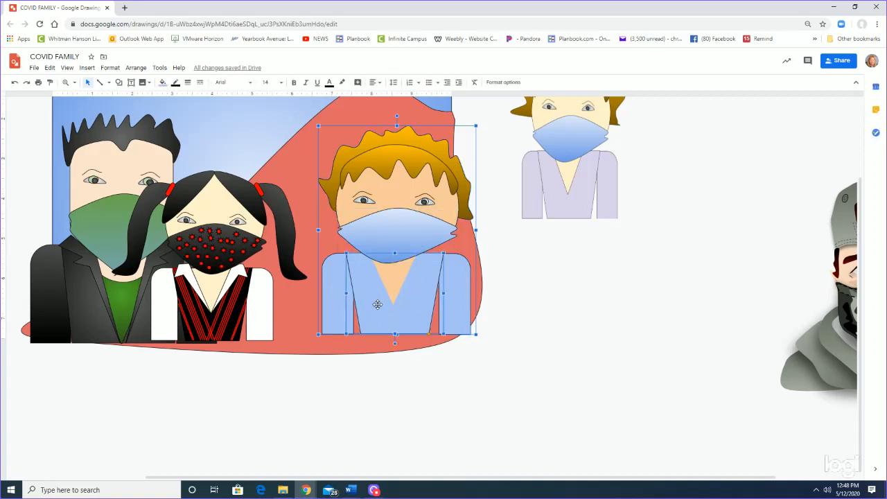
Step: Make the outline of the fringe on the figure in blue transparent
left_click(377, 158)
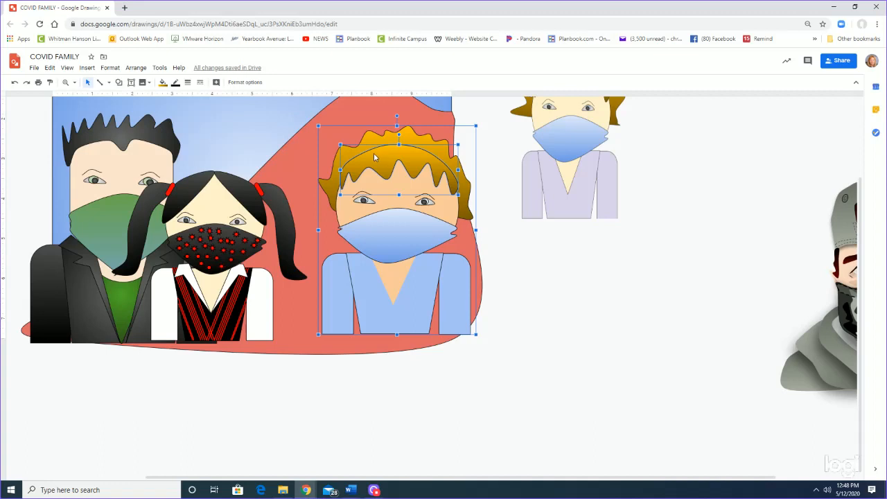
left_click(175, 84)
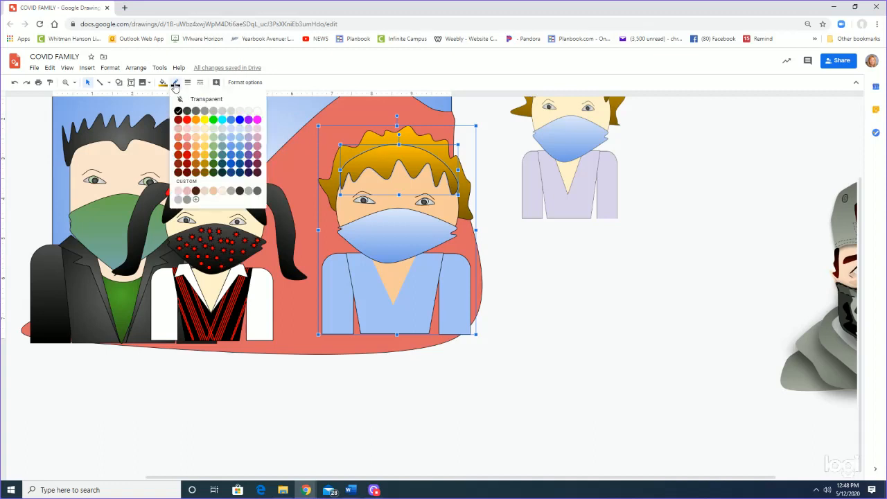
left_click(598, 402)
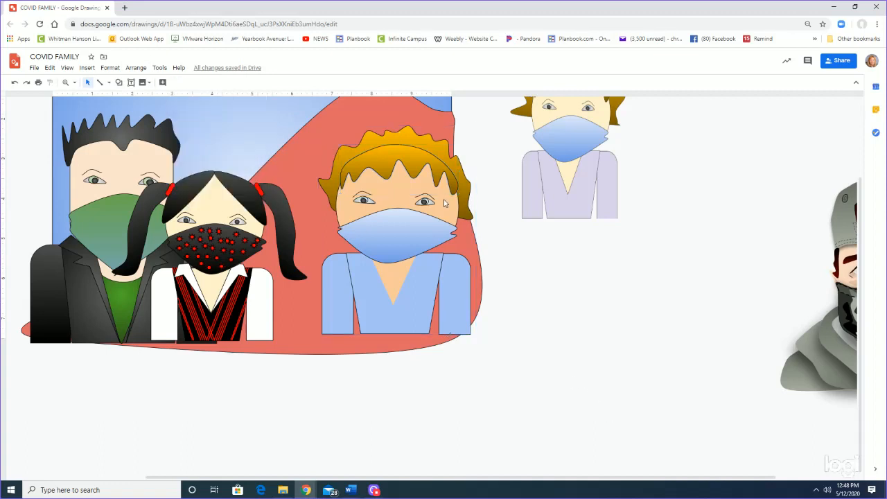
left_click(395, 152)
left_click(395, 154)
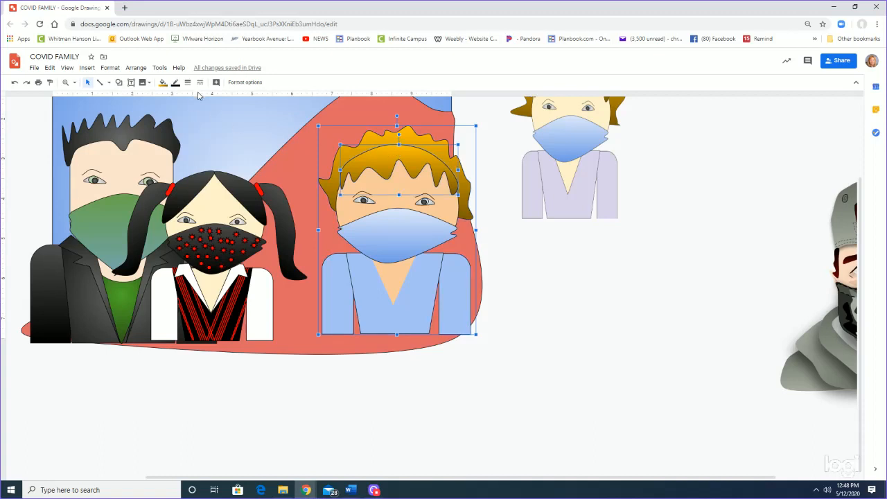
left_click(176, 84)
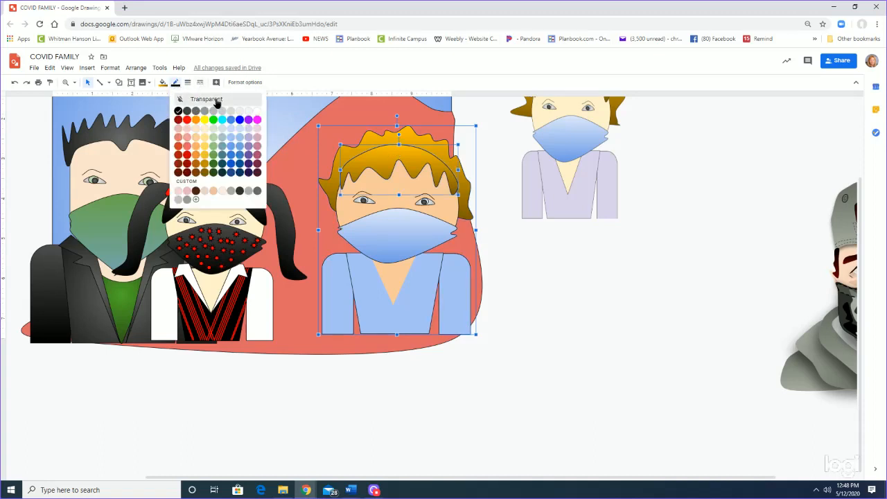
left_click(211, 99)
Step: Reshape the back hair of the figure in blue by moving its points, lengthening it beside the mask and smoothing the spikes
left_click(329, 179)
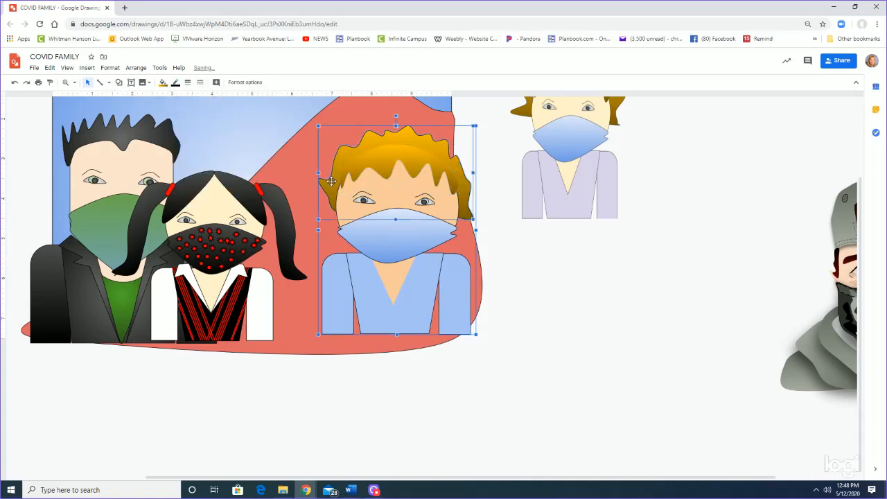
double_click(331, 181)
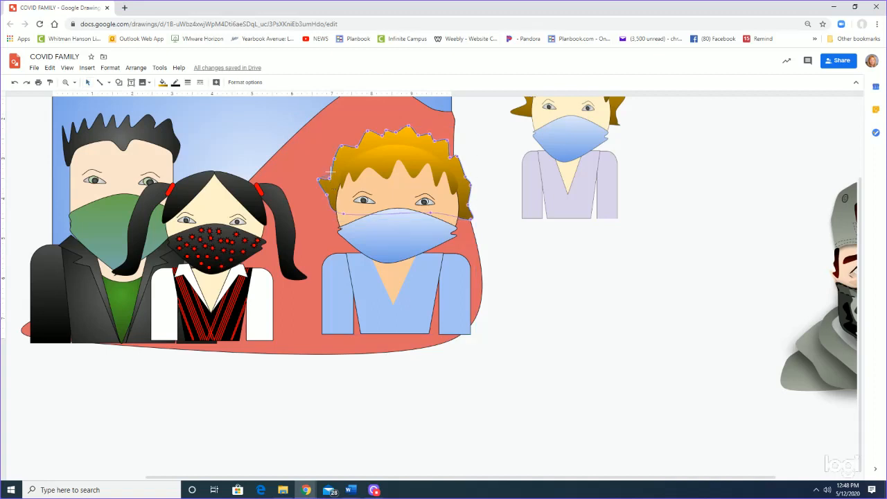
left_click_drag(330, 177, 350, 233)
left_click_drag(430, 216, 429, 231)
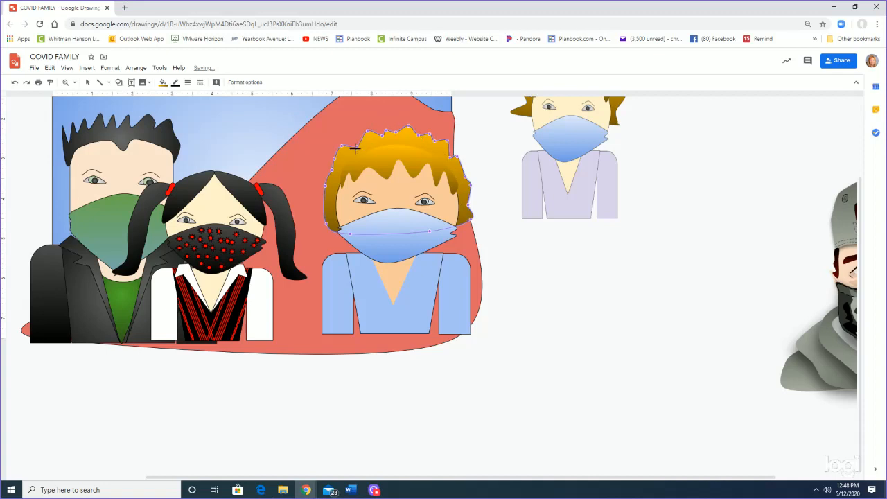
left_click_drag(356, 147, 354, 139)
Step: Make the outline of the blue figure's shirt and sleeves transparent
left_click(337, 301)
left_click(337, 302)
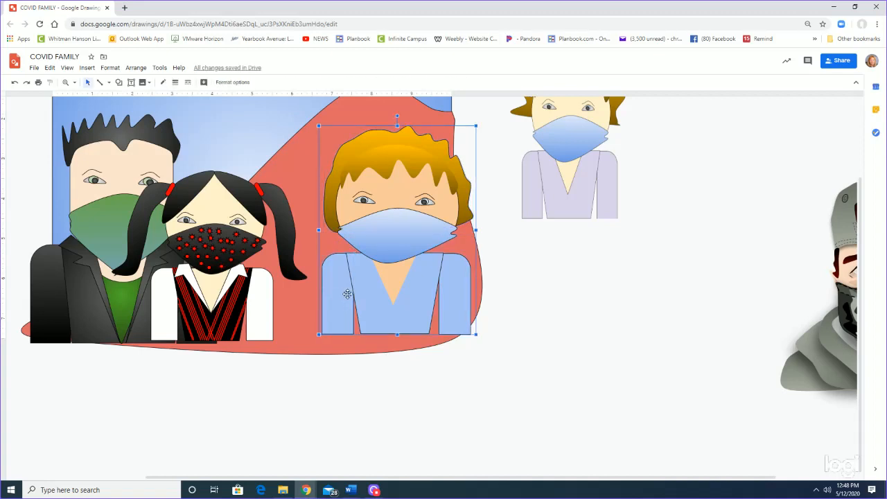
left_click(375, 298)
left_click(458, 305)
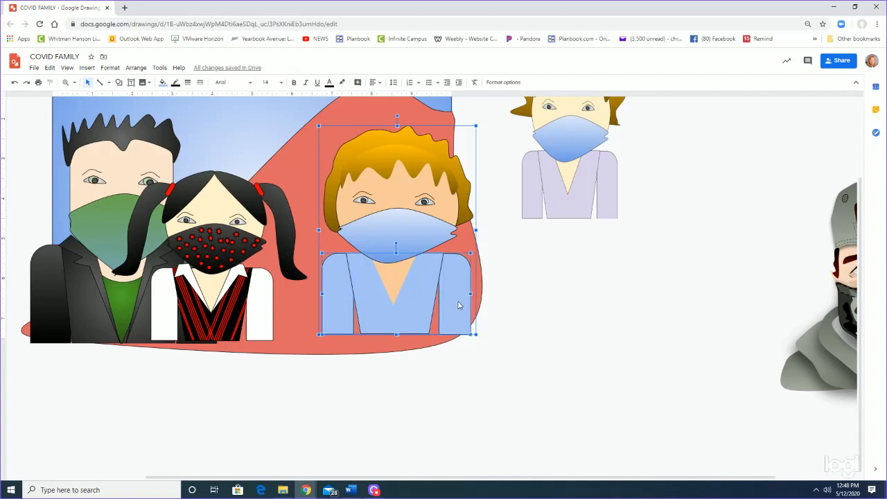
left_click(176, 83)
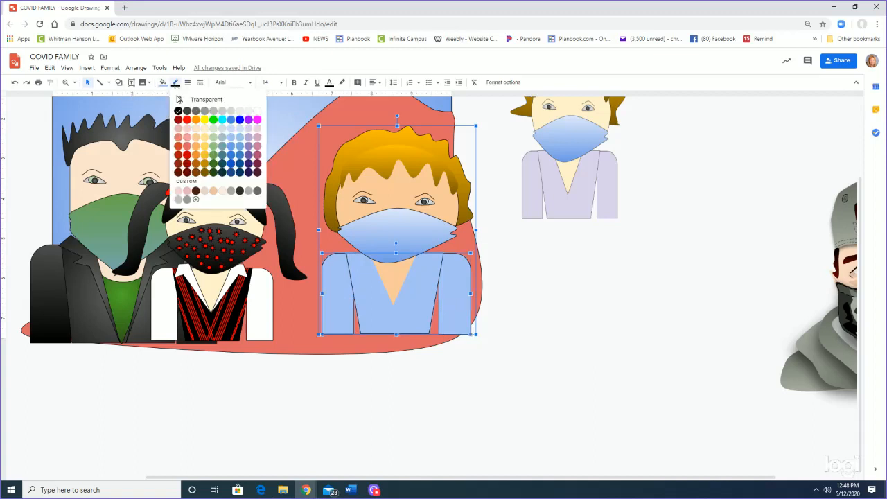
left_click(203, 102)
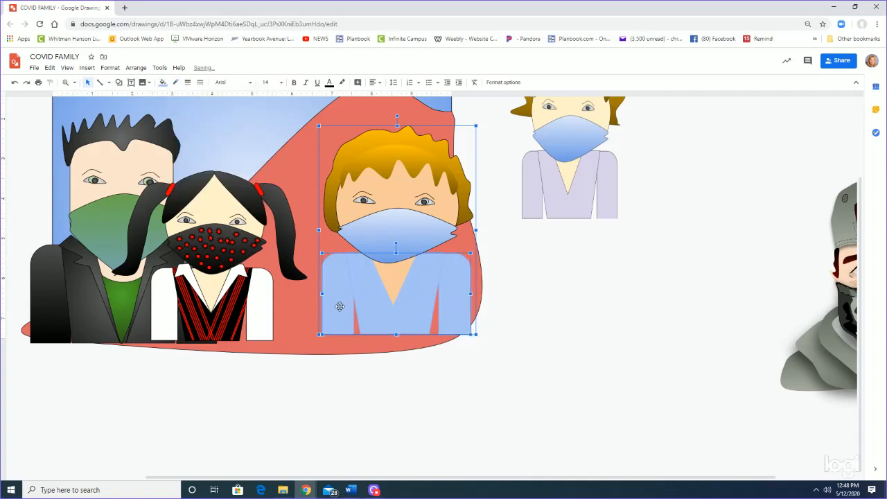
Step: Fill the blue figure's shirt and sleeves with a light blue gradient
left_click(163, 82)
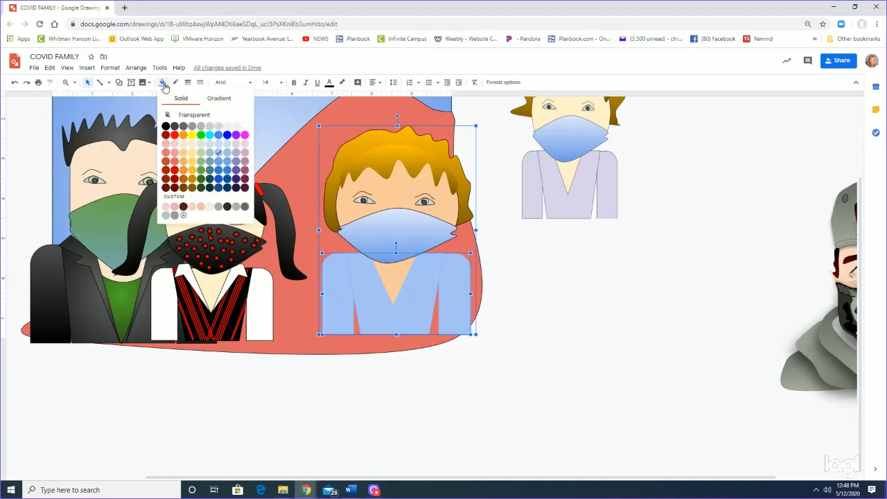
left_click(212, 100)
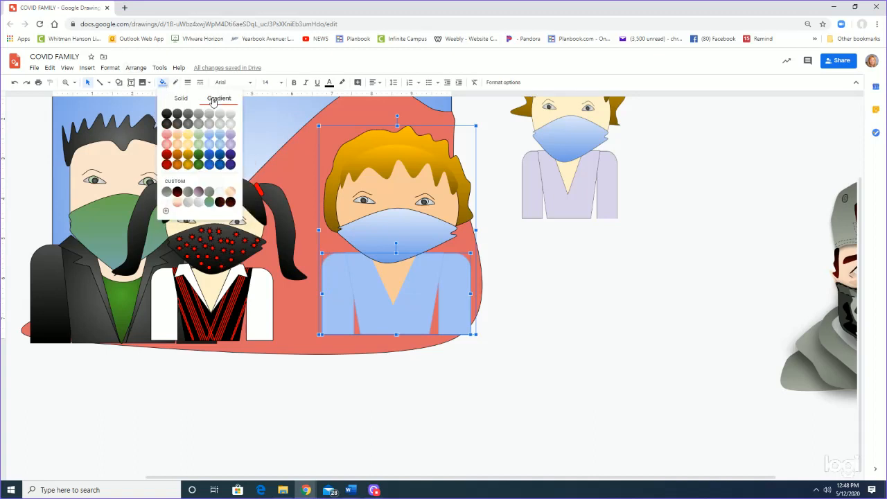
left_click(209, 137)
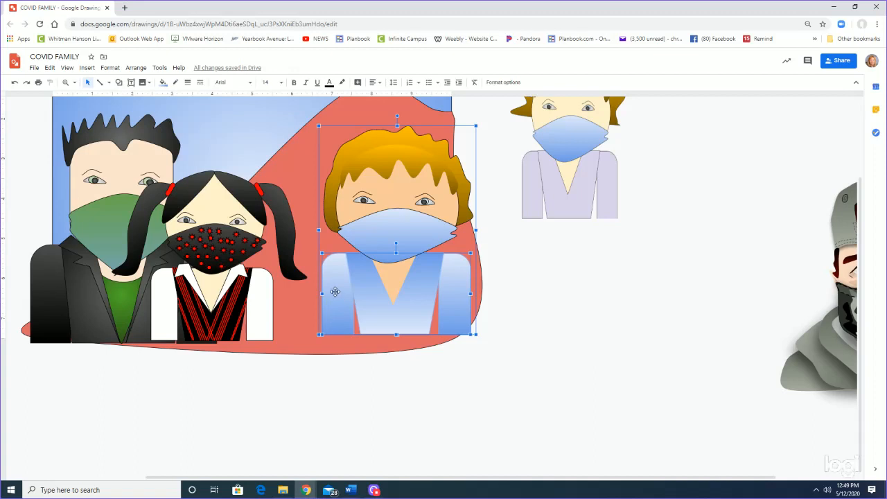
Step: Set the angle of the shirt's linear gradient to 270° and clear the selection
left_click(164, 82)
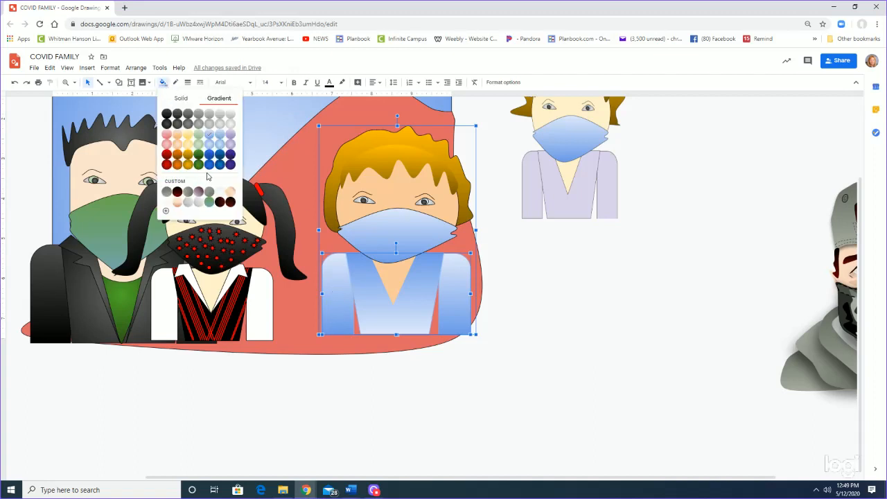
left_click(171, 184)
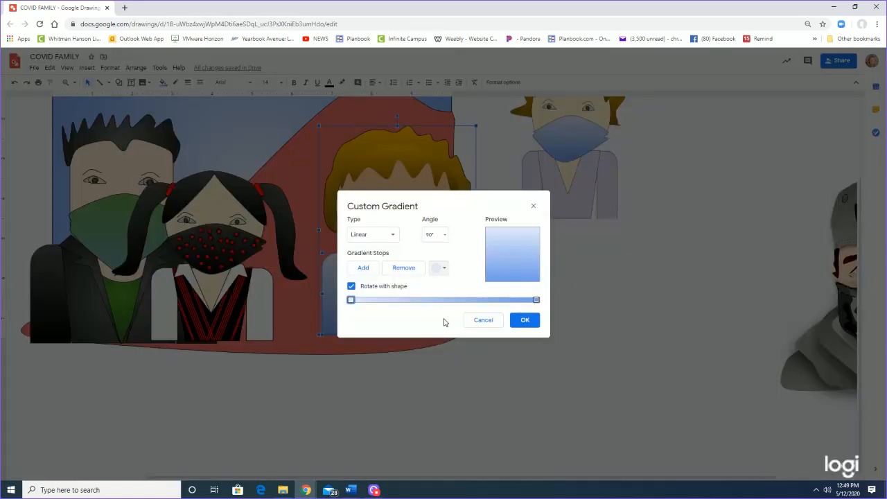
left_click(443, 236)
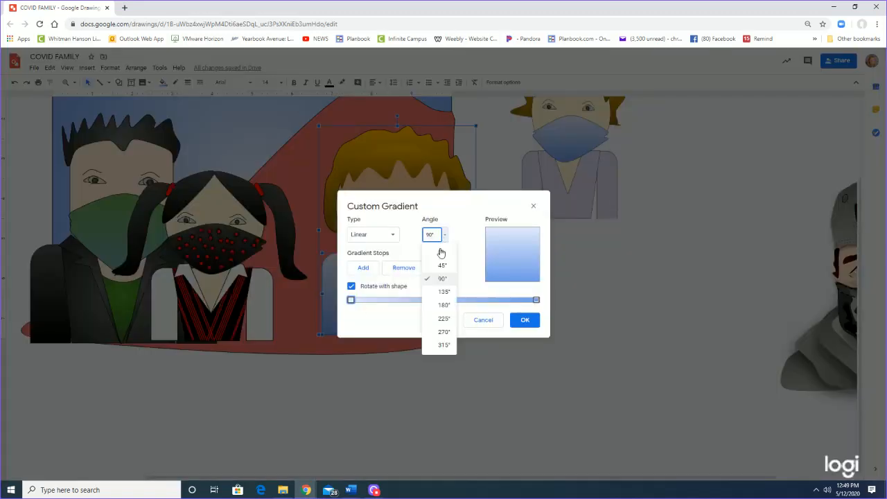
left_click(435, 332)
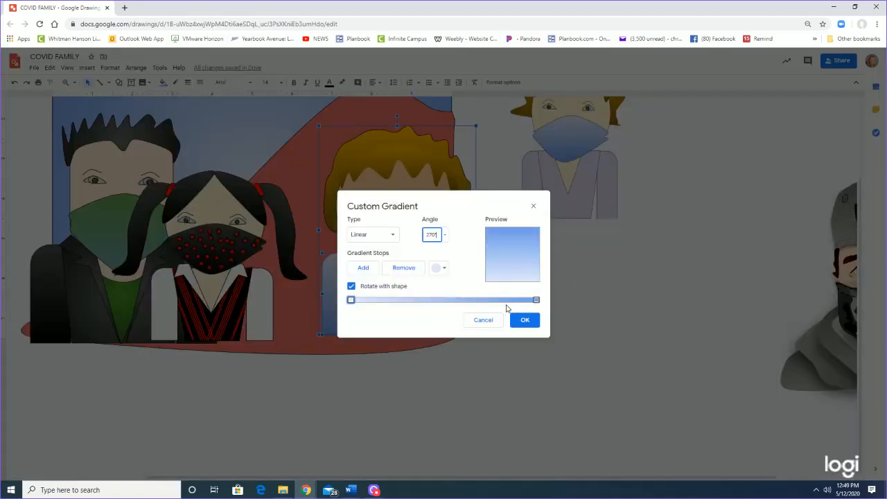
left_click(520, 321)
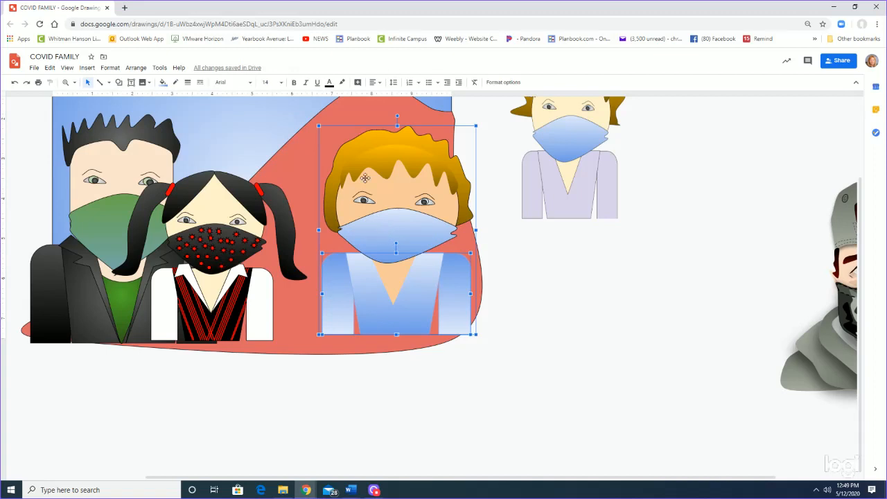
left_click(215, 444)
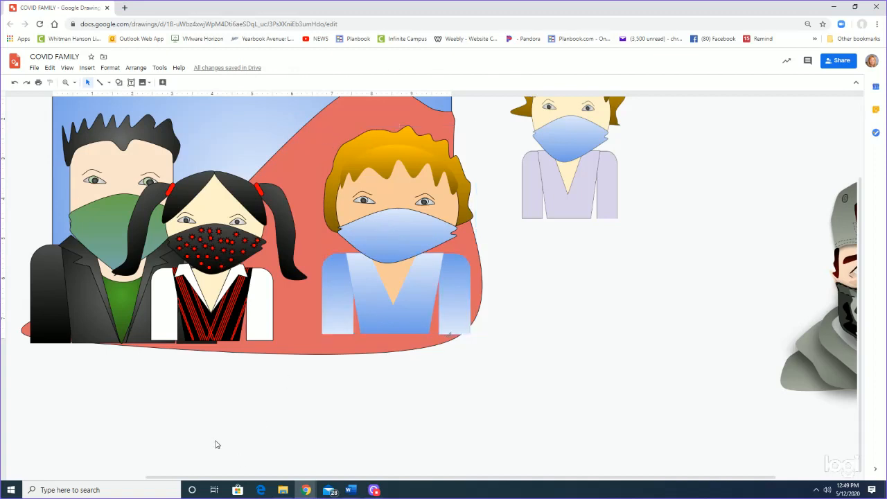
Step: Move the poster window aside and switch to the source drawing of the masked portrait, maximizing its window
scroll(213, 440, "up", 3)
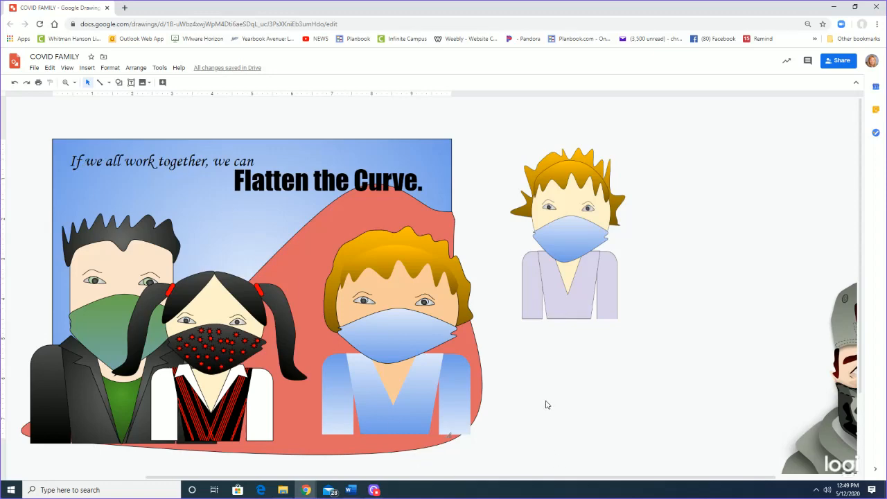
left_click(854, 6)
left_click_drag(697, 31, 112, 206)
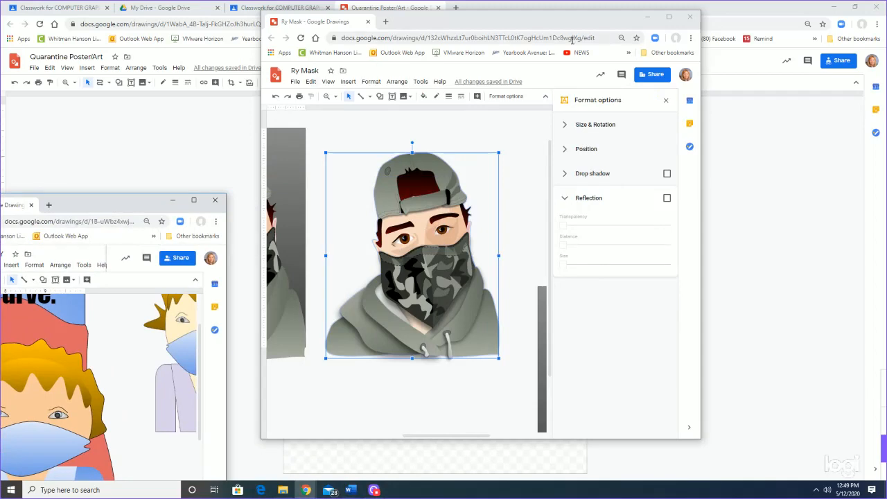
left_click(668, 16)
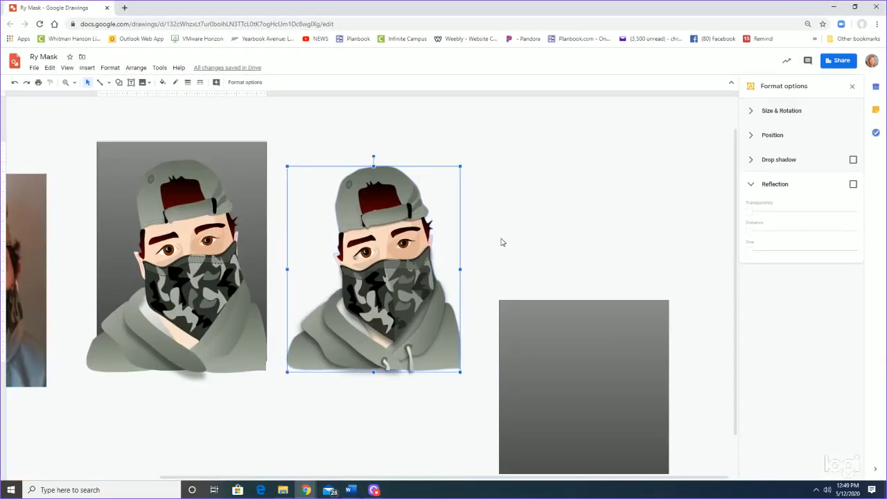
Step: Move the grey gradient background from behind the portrait on the canvas to the empty area beyond the portrait copy
left_click(186, 305)
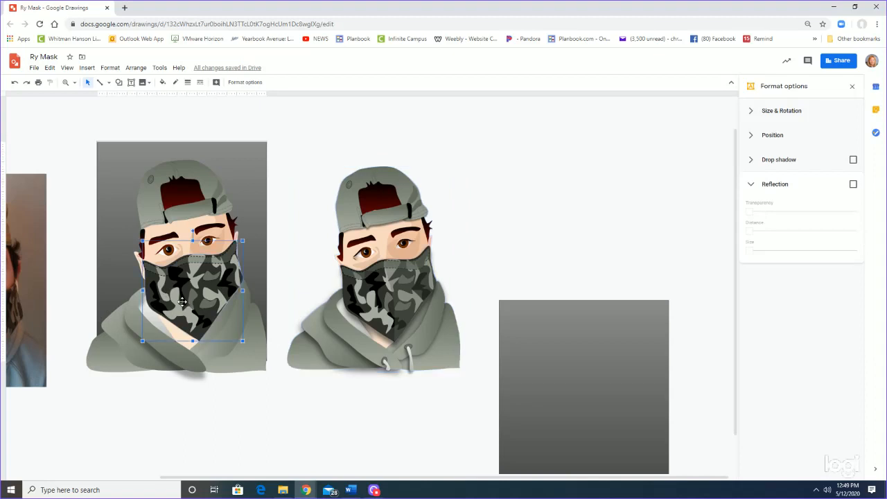
left_click(178, 212)
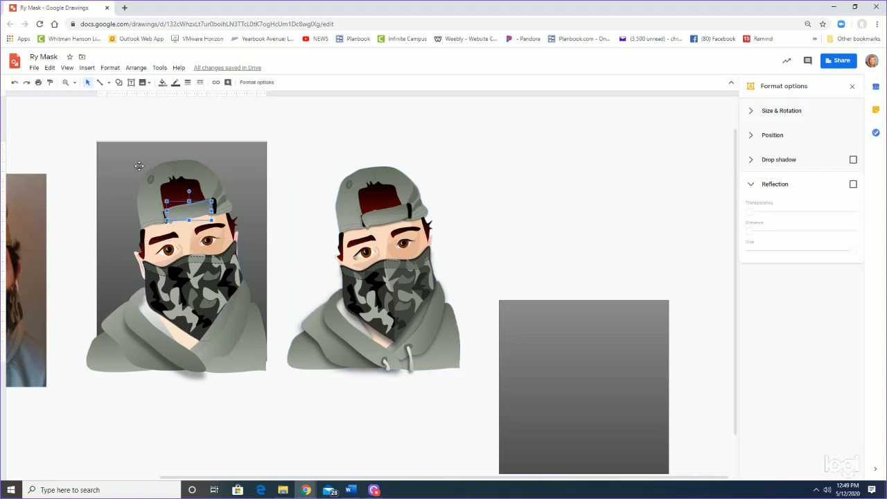
left_click_drag(222, 162, 617, 146)
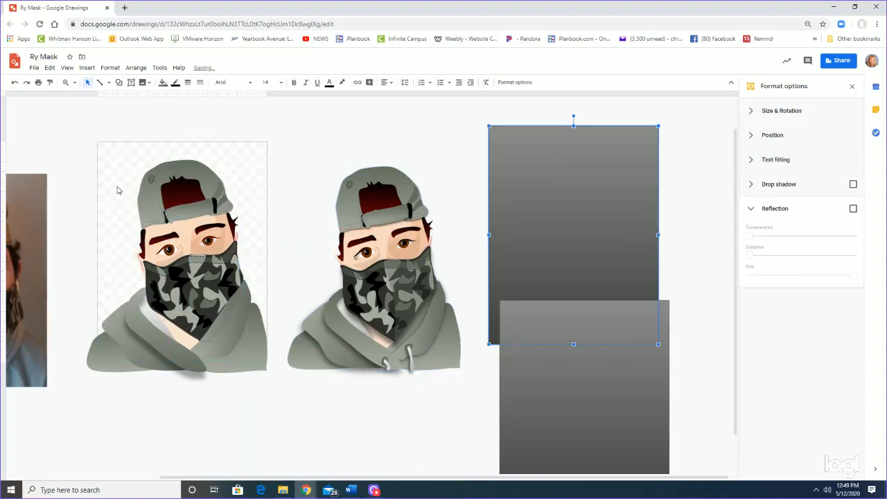
Step: Group all the separate pieces of the masked portrait on the canvas into one object
left_click_drag(85, 142, 275, 408)
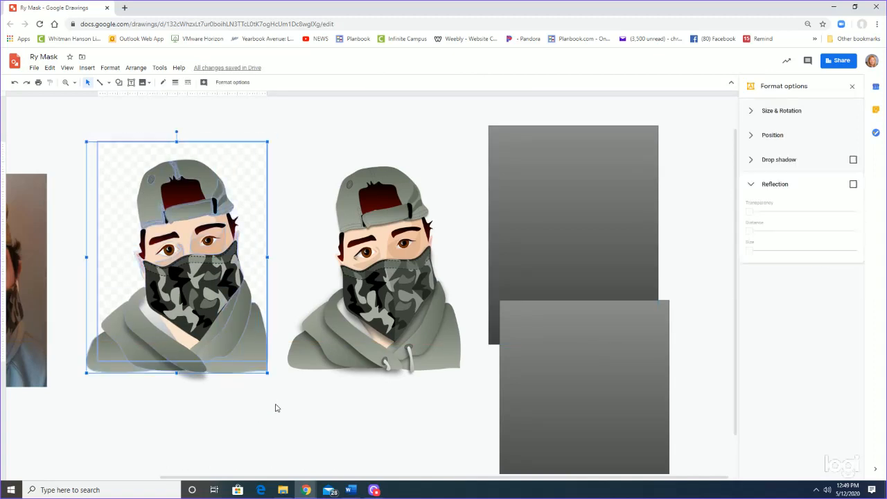
right_click(126, 262)
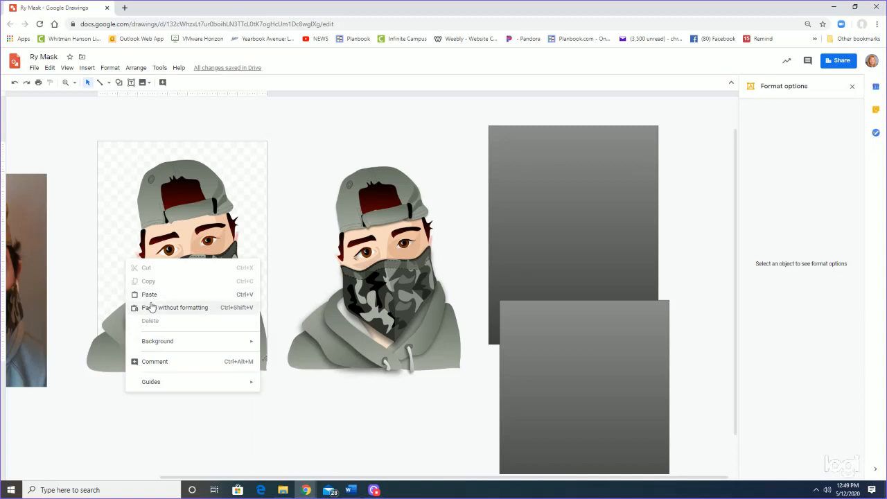
left_click(138, 443)
left_click_drag(102, 148, 257, 369)
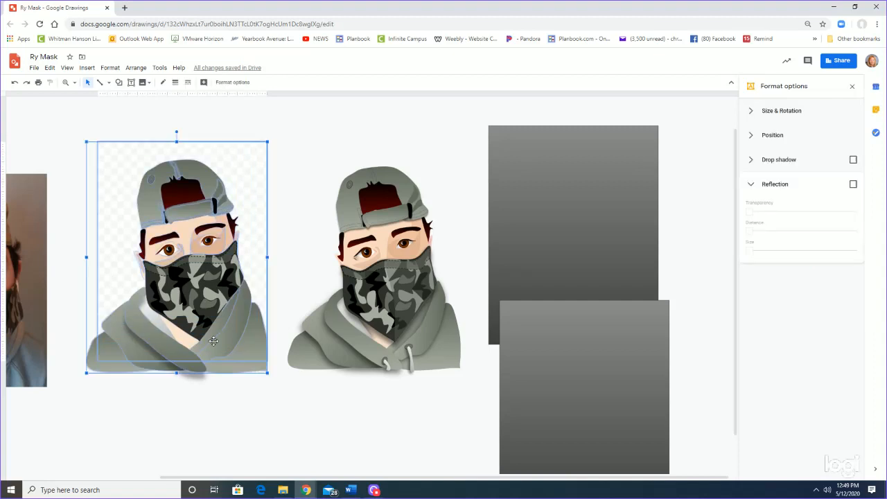
right_click(175, 315)
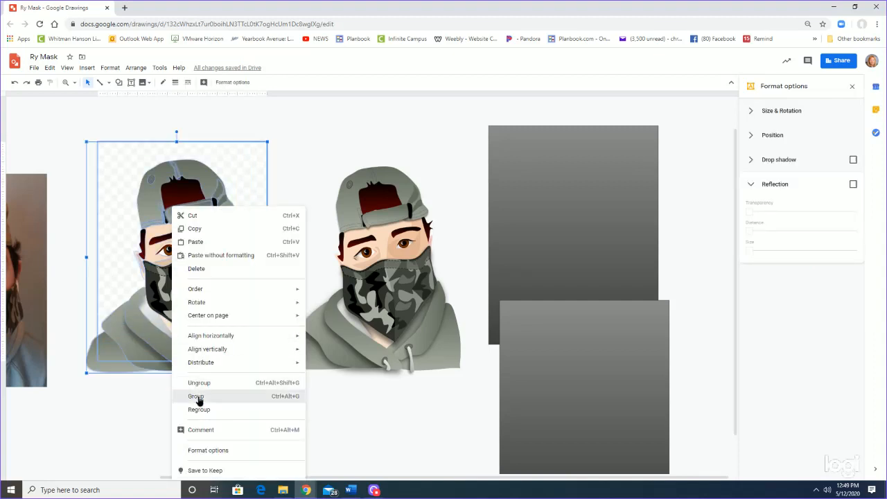
left_click(196, 396)
Step: Move the grouped portrait off the canvas and place the grey gradient background and the portrait copy with hoodie strings on the canvas
left_click_drag(412, 429, 699, 426)
left_click_drag(522, 175, 129, 190)
left_click_drag(372, 286, 175, 261)
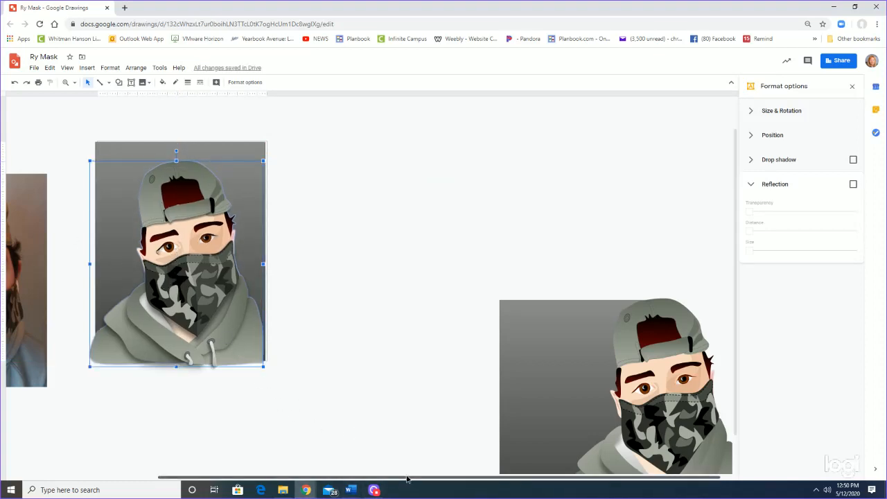
Step: Examine the assembled portrait on its gradient background at 100% and closer zoom
left_click_drag(373, 478, 218, 484)
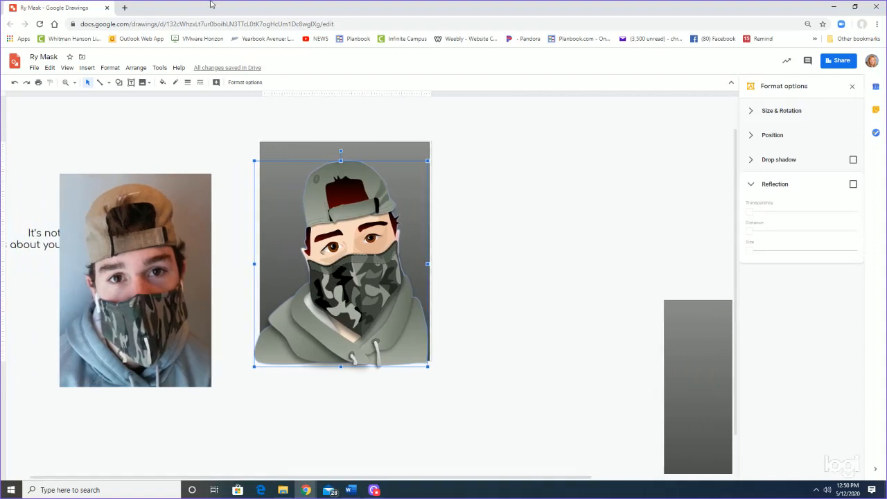
left_click(70, 84)
left_click(75, 83)
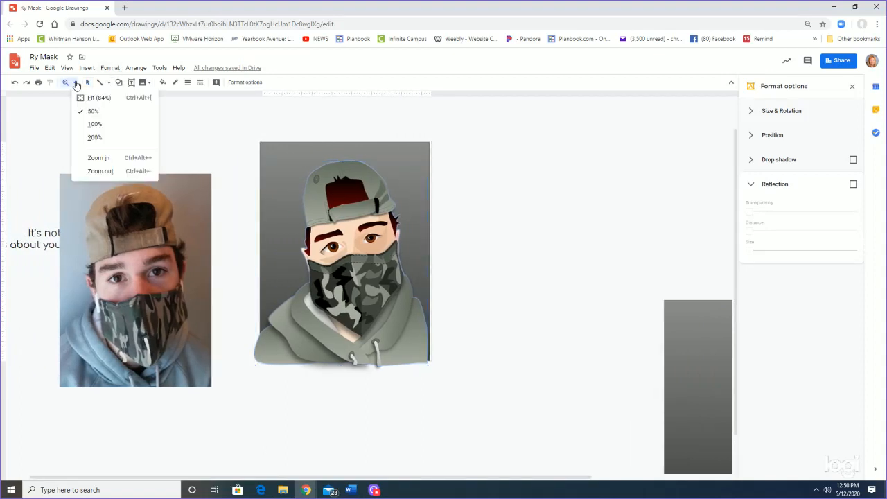
left_click(94, 124)
scroll(571, 294, "up", 3)
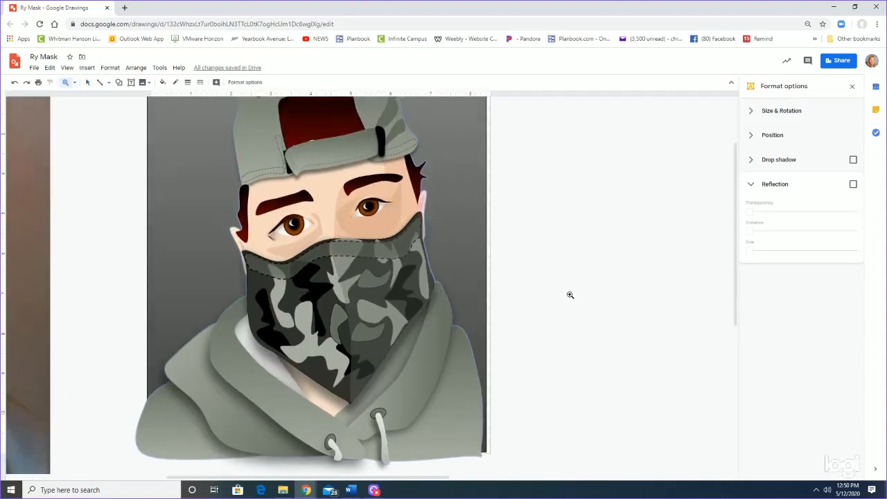
left_click(458, 219)
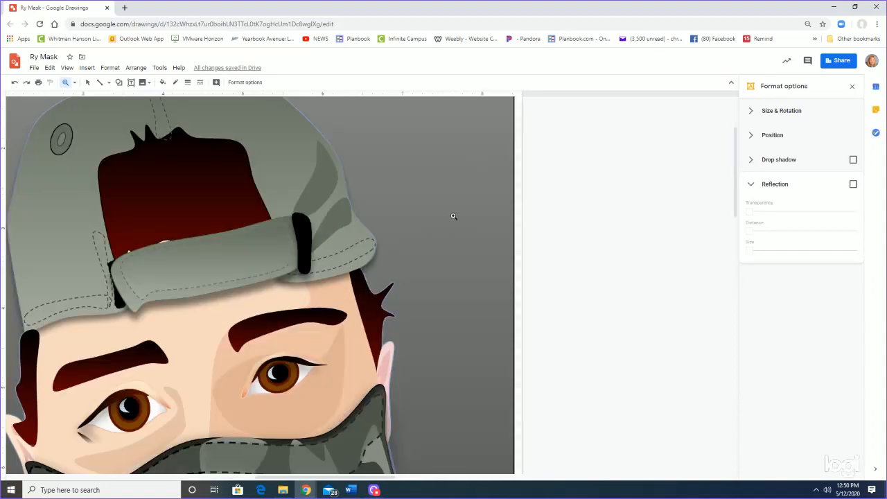
left_click(74, 83)
left_click(84, 124)
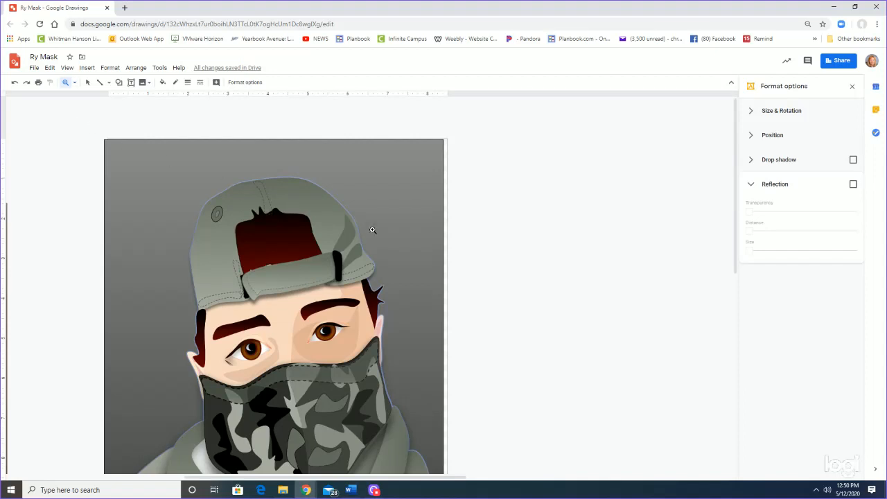
Step: Move the "It's not about you. It's about your GRANDMOTHER!" text box onto the upper part of the poster and bring it to the front
left_click(87, 83)
left_click_drag(395, 478, 219, 483)
left_click(82, 318)
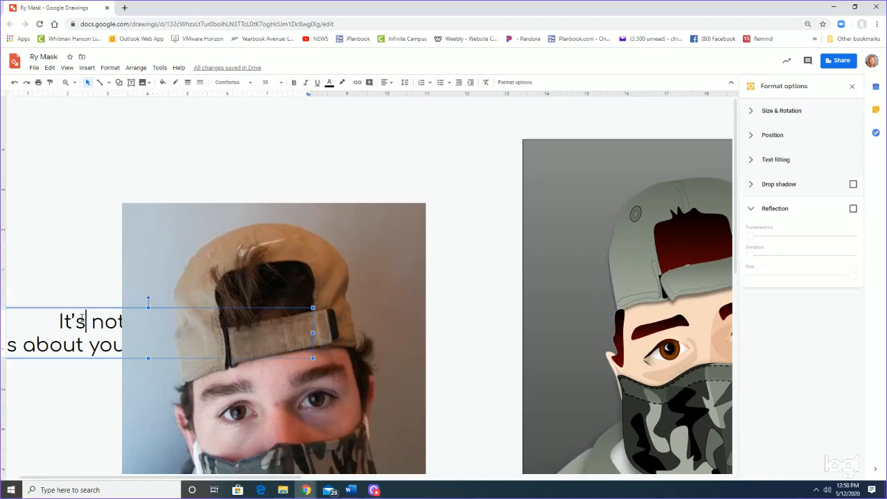
left_click(87, 308)
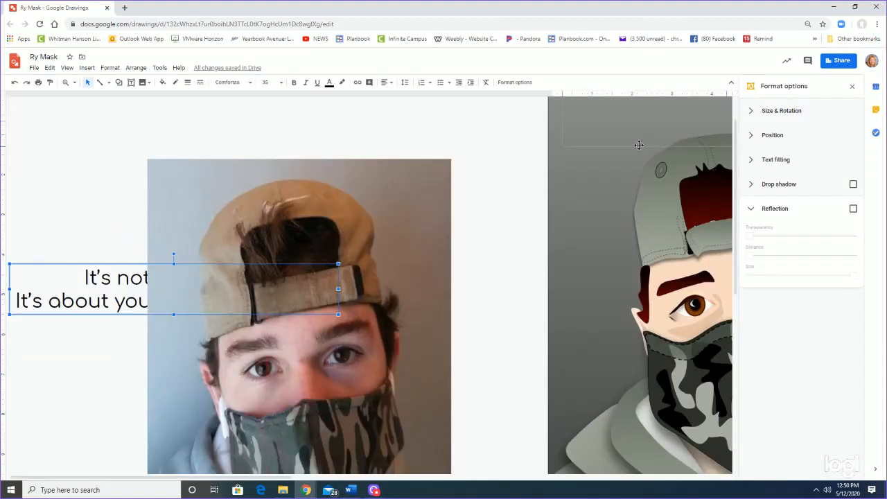
left_click_drag(644, 151, 641, 147)
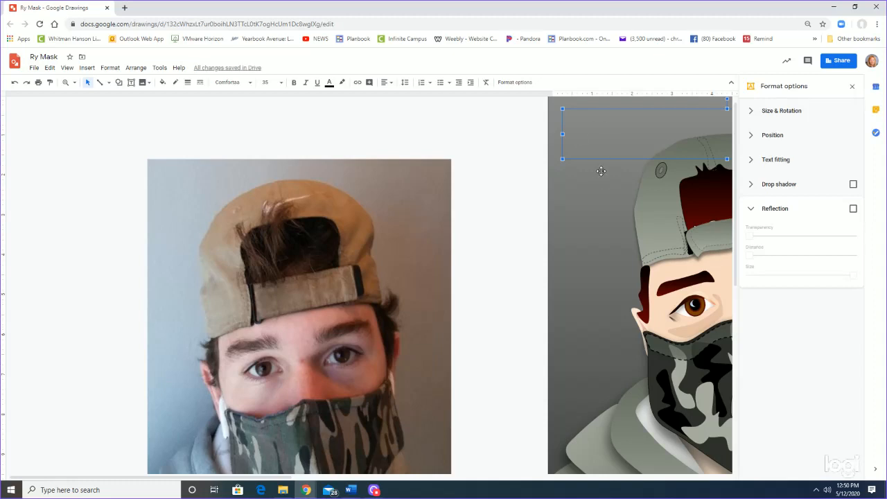
key("ctrl+shift+Up")
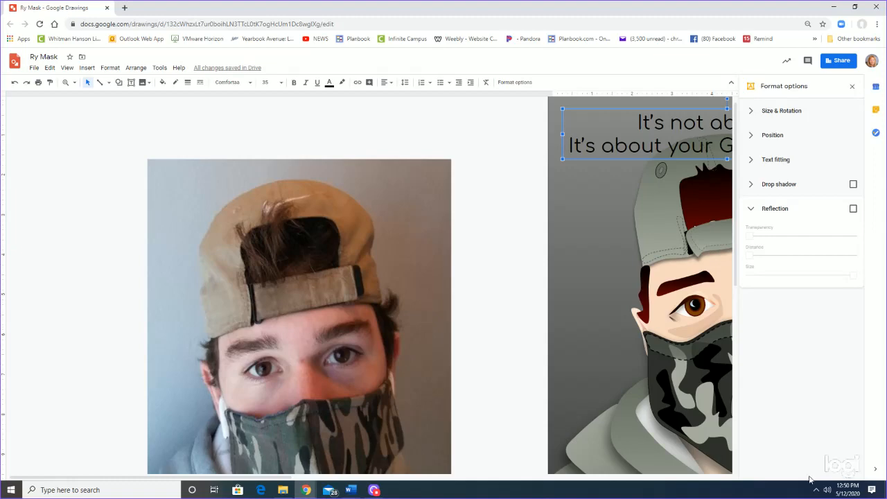
Step: Adjust the slogan text box's position so it sits centered across the poster's upper edge, over the top of the cap
left_click(489, 358)
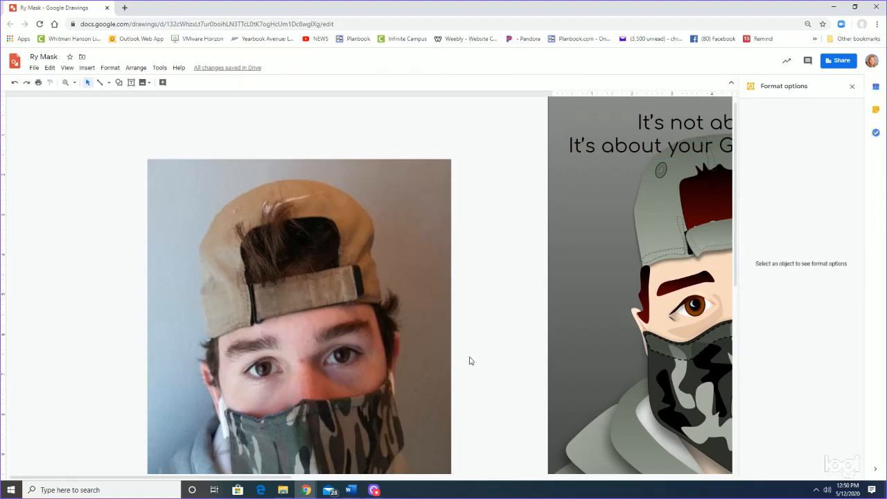
left_click(494, 478)
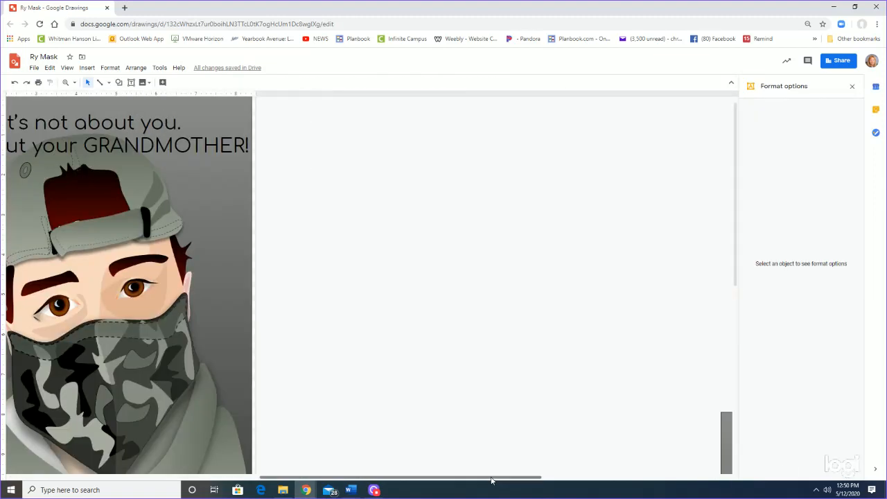
left_click_drag(473, 479, 379, 480)
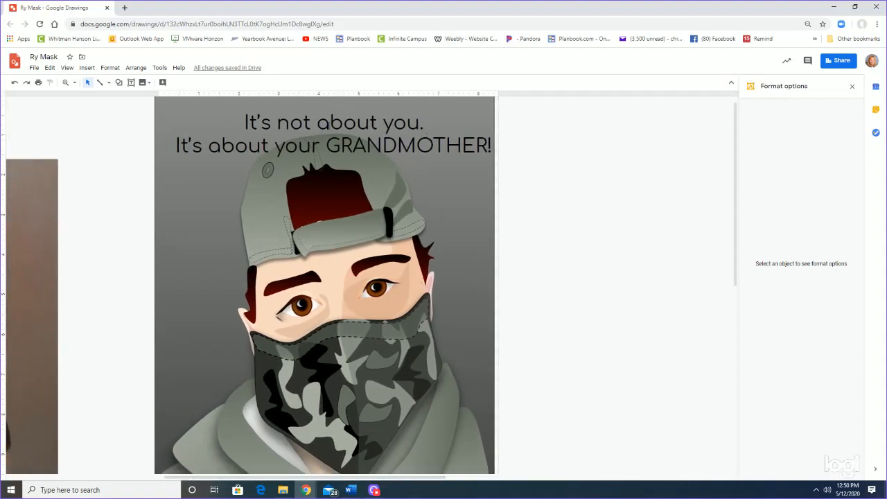
left_click(330, 122)
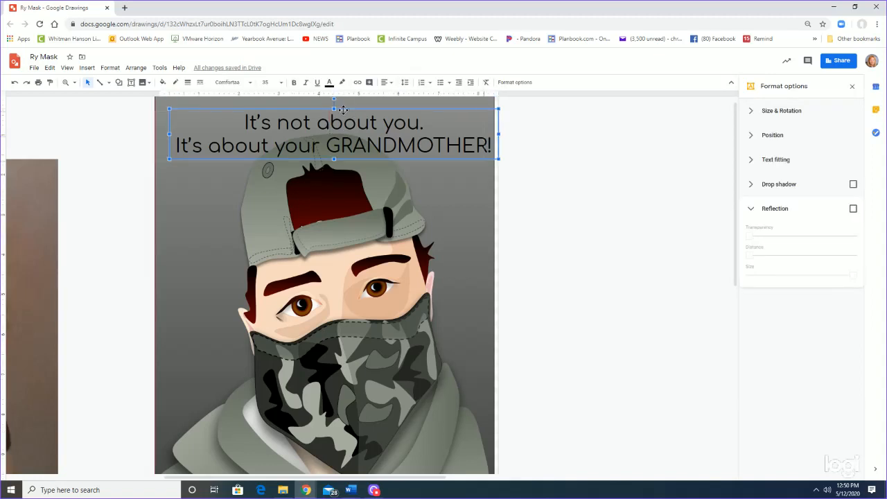
left_click_drag(344, 110, 353, 108)
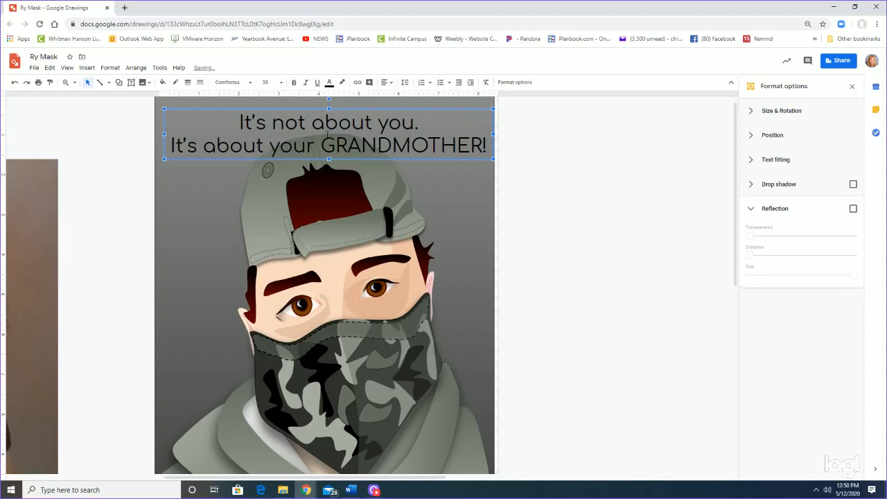
left_click_drag(343, 105, 342, 133)
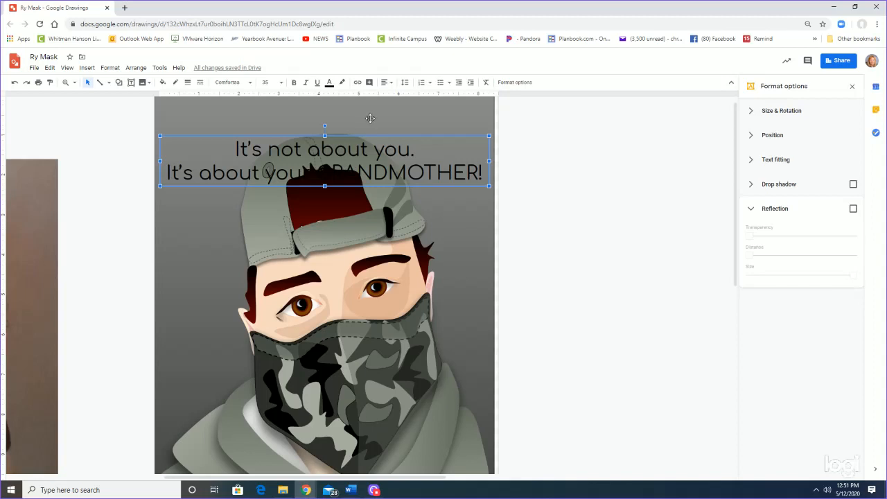
left_click_drag(360, 135, 358, 107)
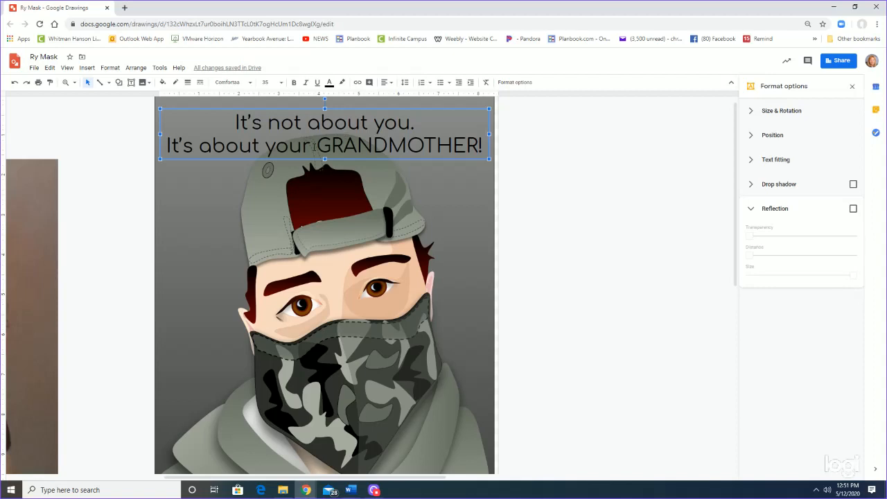
Step: Recolor both lines of the slogan text to a pale yellow
left_click(482, 143)
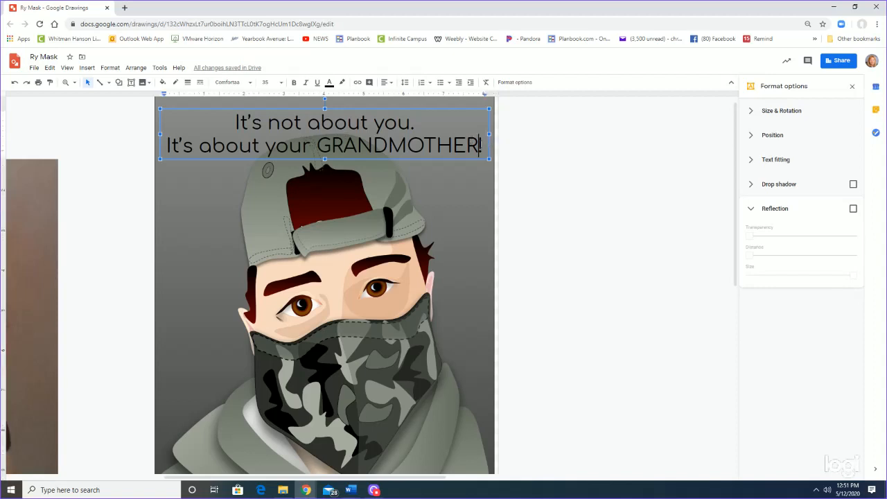
key("shift+Left")
left_click_drag(482, 143, 214, 126)
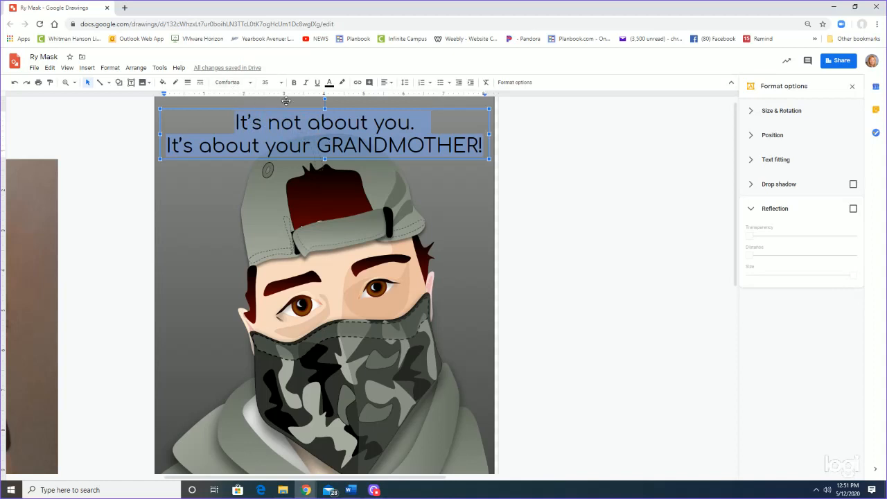
left_click(329, 83)
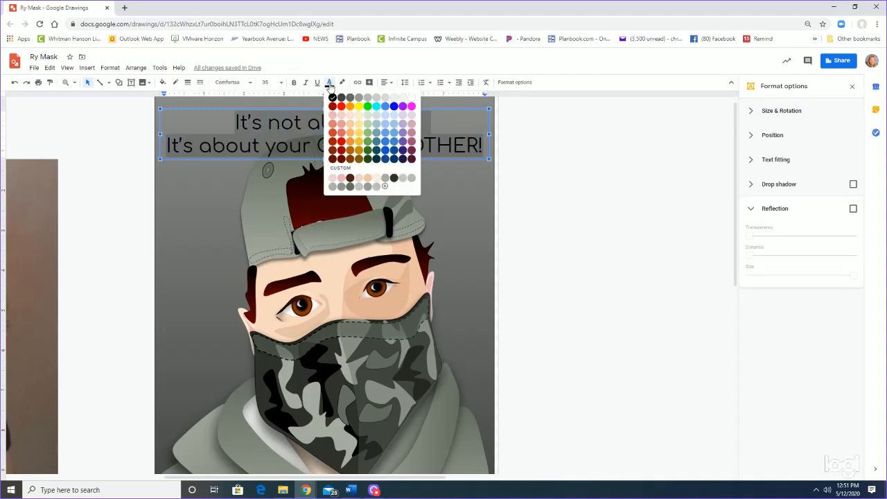
left_click(359, 123)
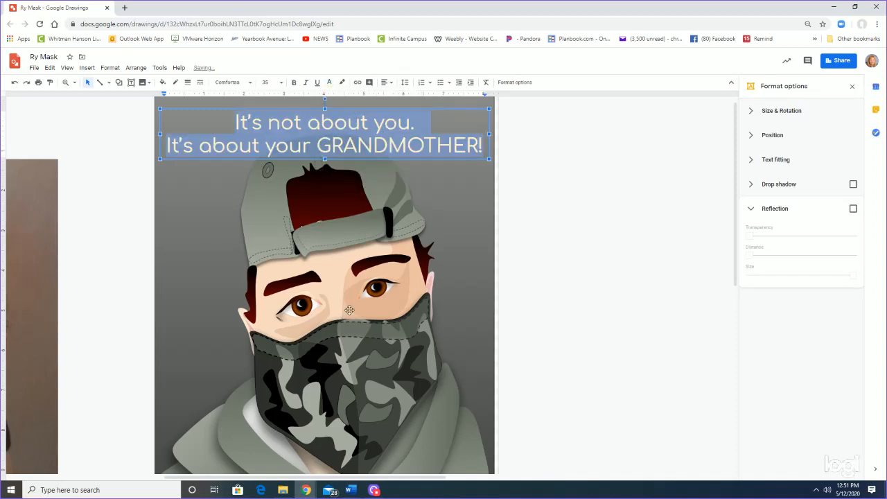
Step: Add a drop shadow to the slogan text and clear the selection
left_click(854, 184)
left_click(855, 184)
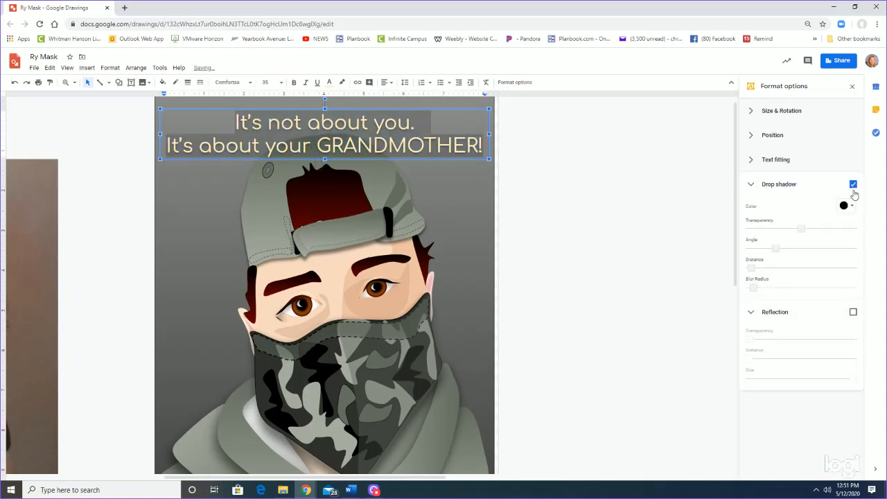
left_click(605, 208)
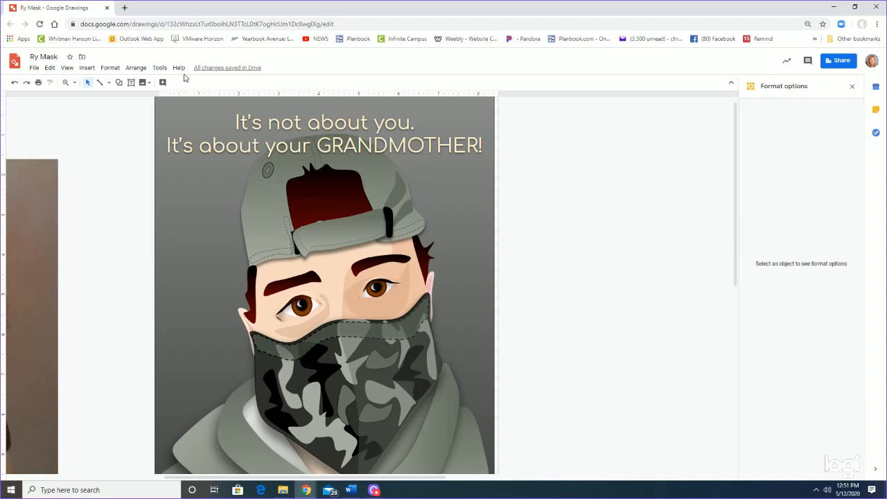
Step: Shift the slogan text box slightly upward on the poster and deselect it
left_click(108, 69)
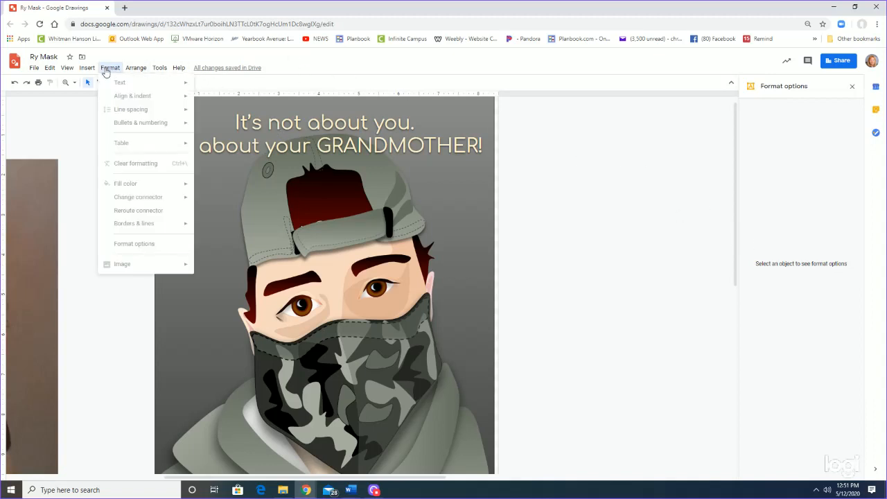
left_click(296, 115)
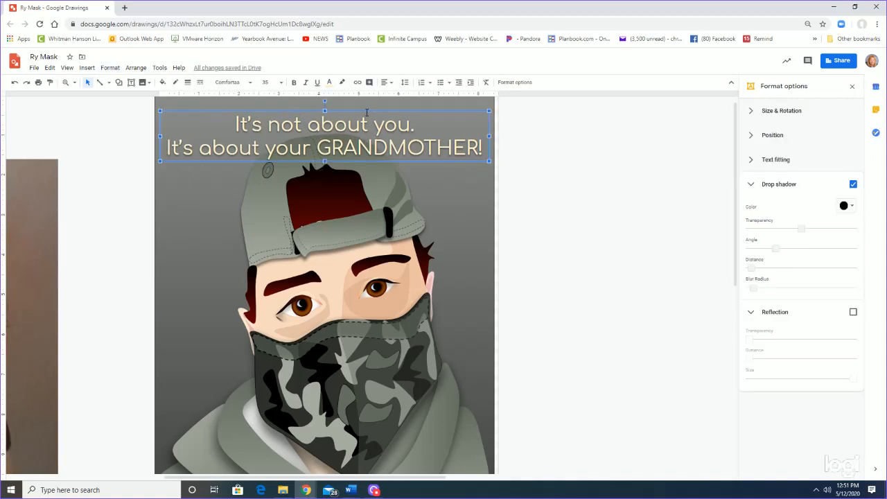
left_click_drag(367, 112, 368, 107)
left_click(605, 264)
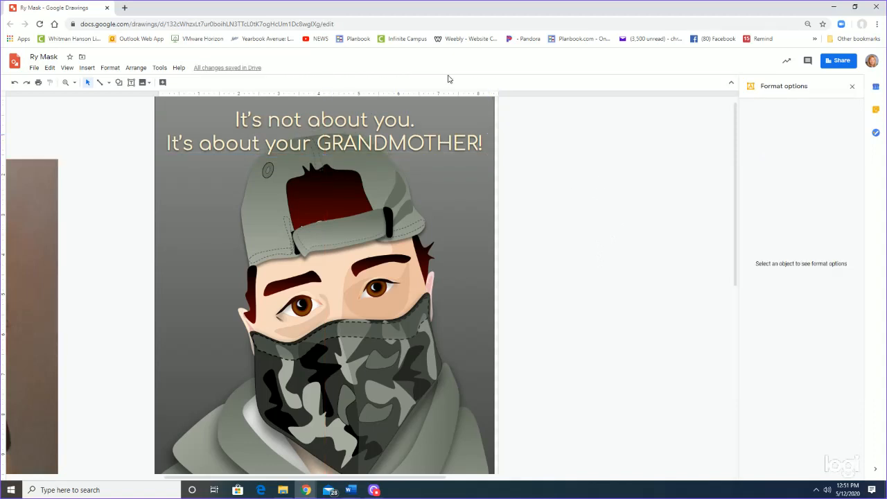
Step: Insert the word art "QUARANTINE" and move it off the face to beside the cap, extending past the poster's right edge
left_click(86, 69)
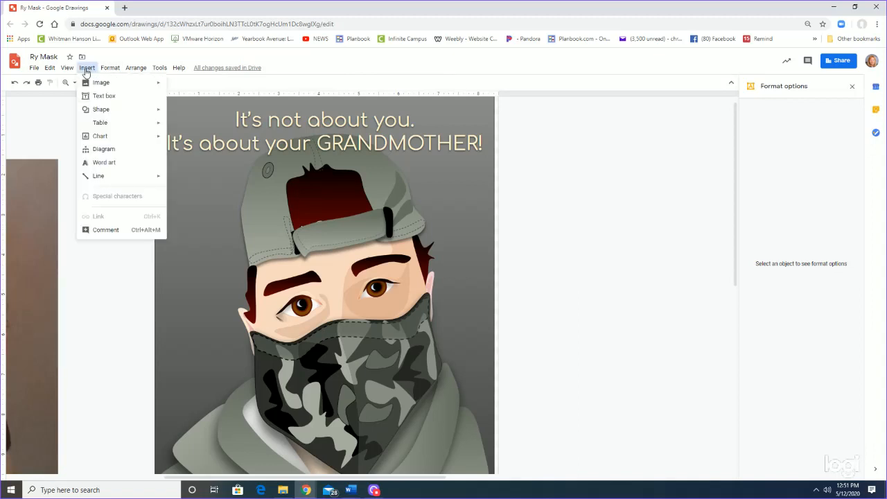
left_click(100, 163)
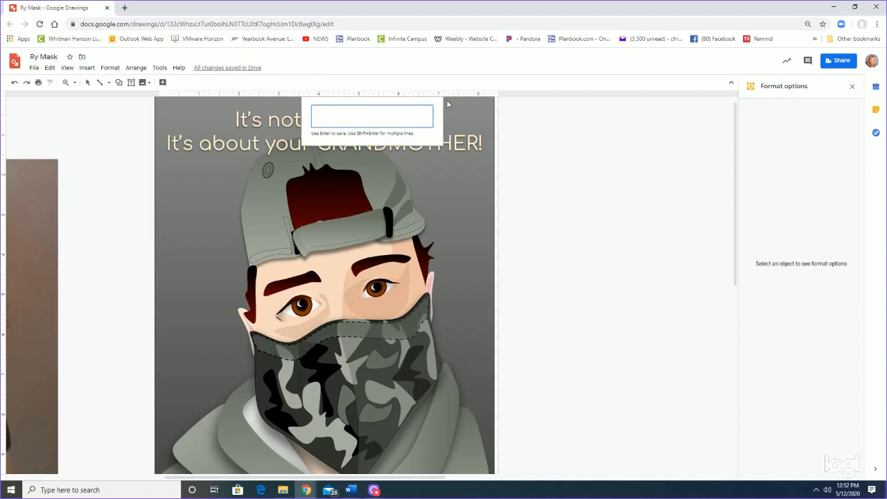
type("QUARANTINE")
key("Return")
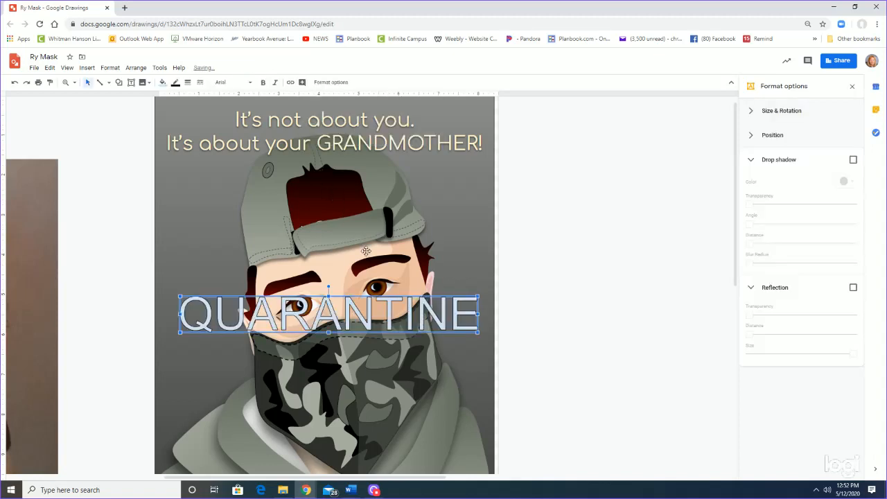
left_click_drag(365, 297, 585, 170)
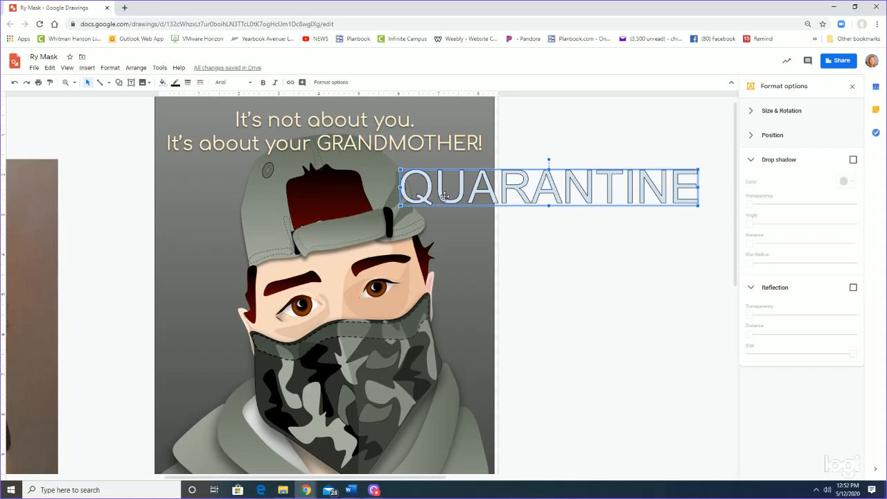
left_click_drag(462, 192, 496, 184)
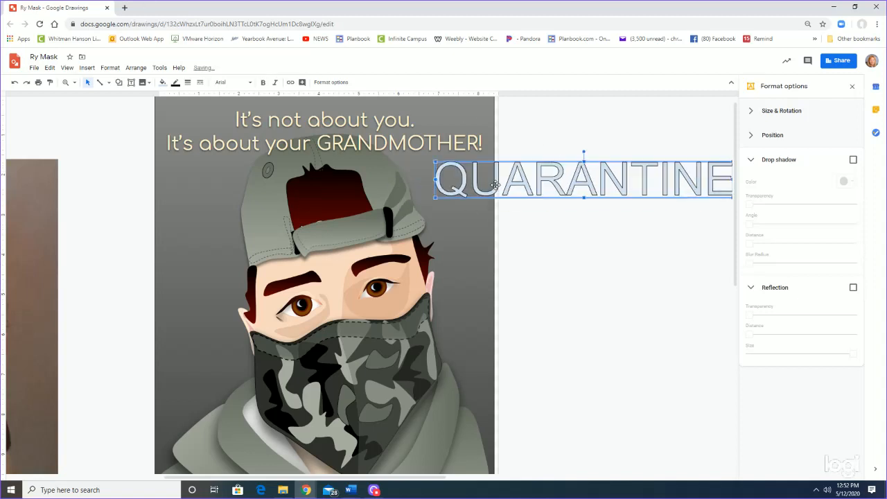
Step: Reopen and save the QUARANTINE word art text, and shift the slogan text box slightly downward on the poster
double_click(539, 181)
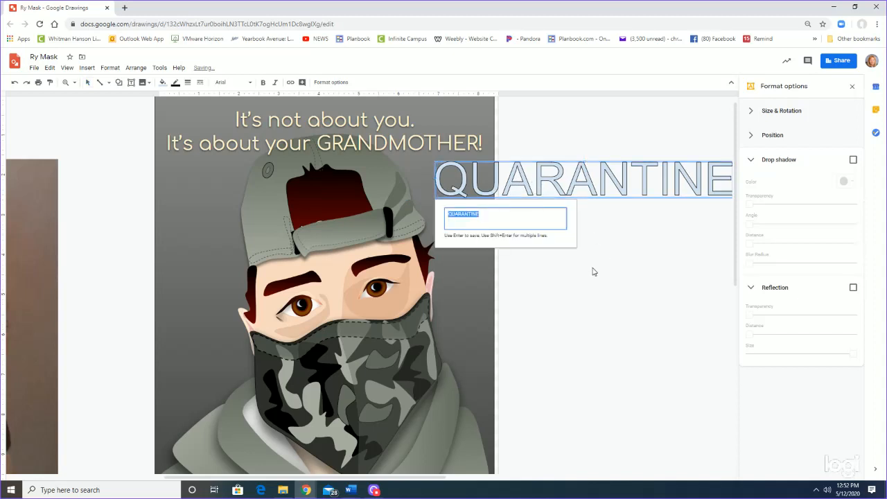
key("Return")
left_click(236, 136)
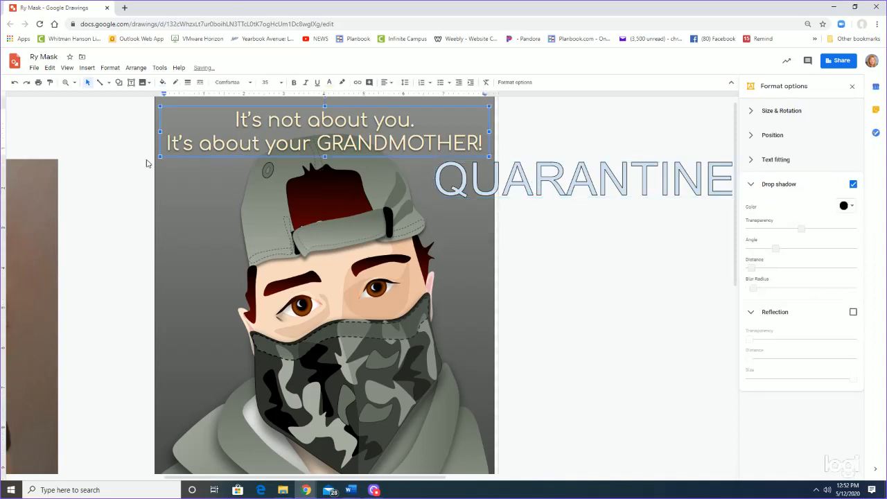
left_click_drag(205, 144, 164, 159)
Step: Resize the QUARANTINE word art into narrower, taller lettering that sits entirely beside the poster, right of the cap
left_click(499, 194)
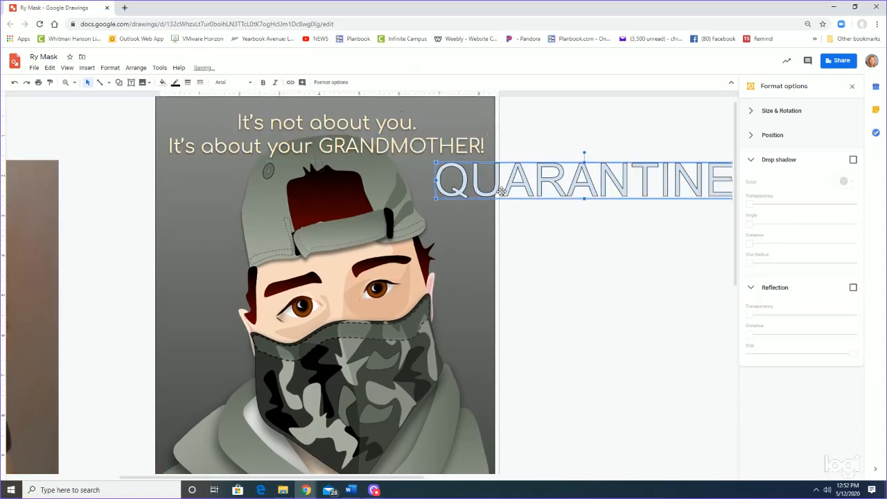
left_click_drag(435, 200, 528, 177)
left_click_drag(632, 177, 605, 208)
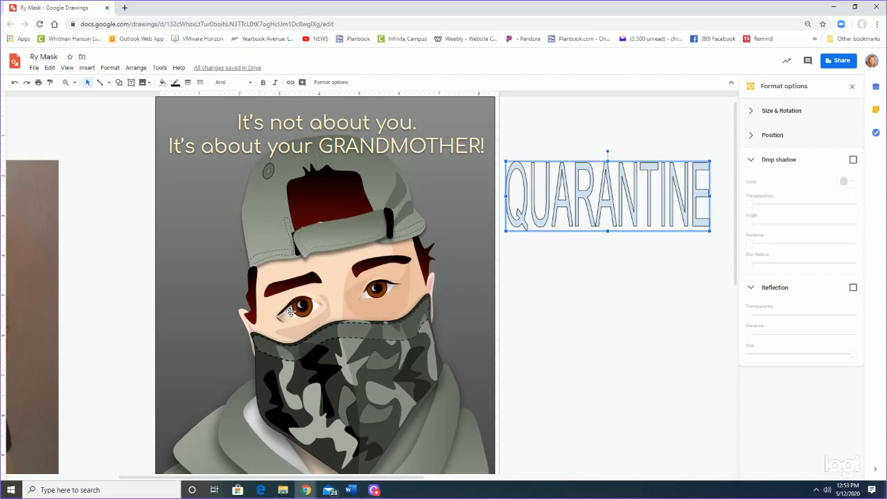
Step: Remove the reflection from the dark lash shape at the outer corner of the portrait's left-hand eye, within the grouped portrait
left_click(290, 304)
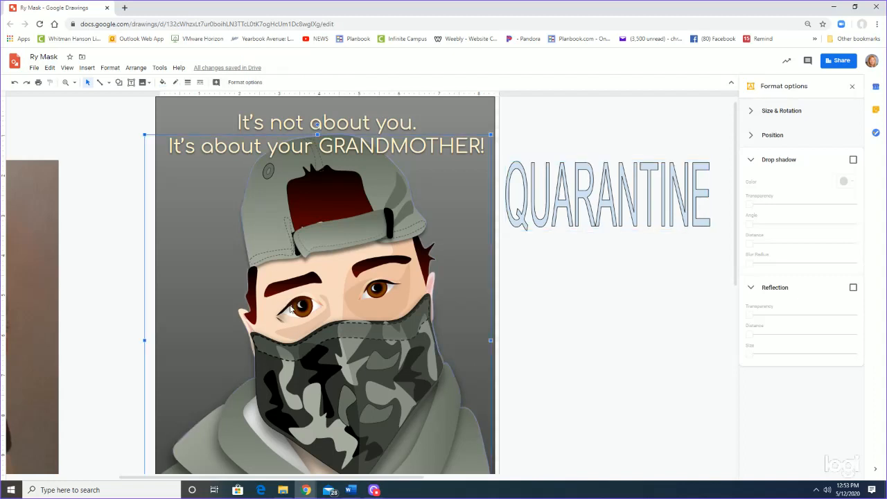
left_click(289, 305)
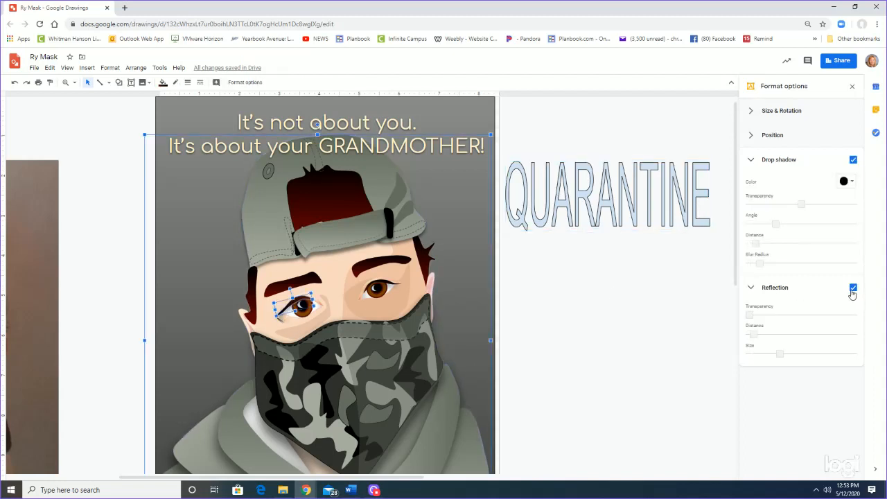
left_click(853, 288)
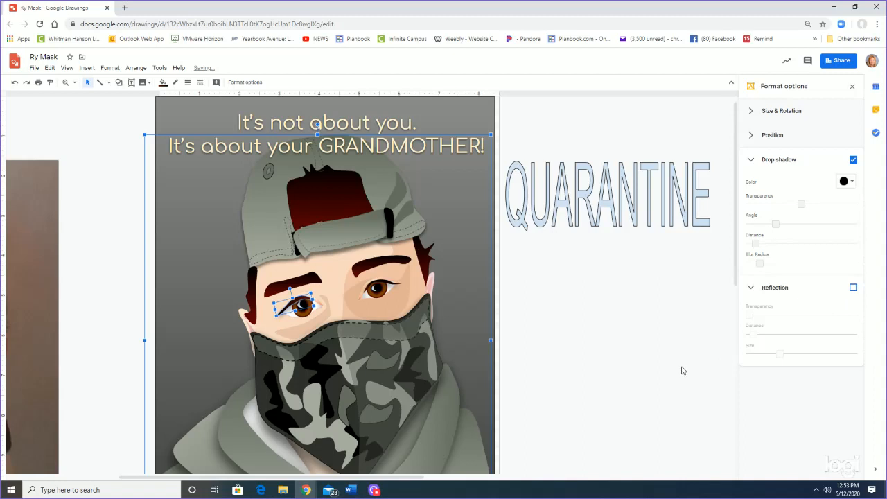